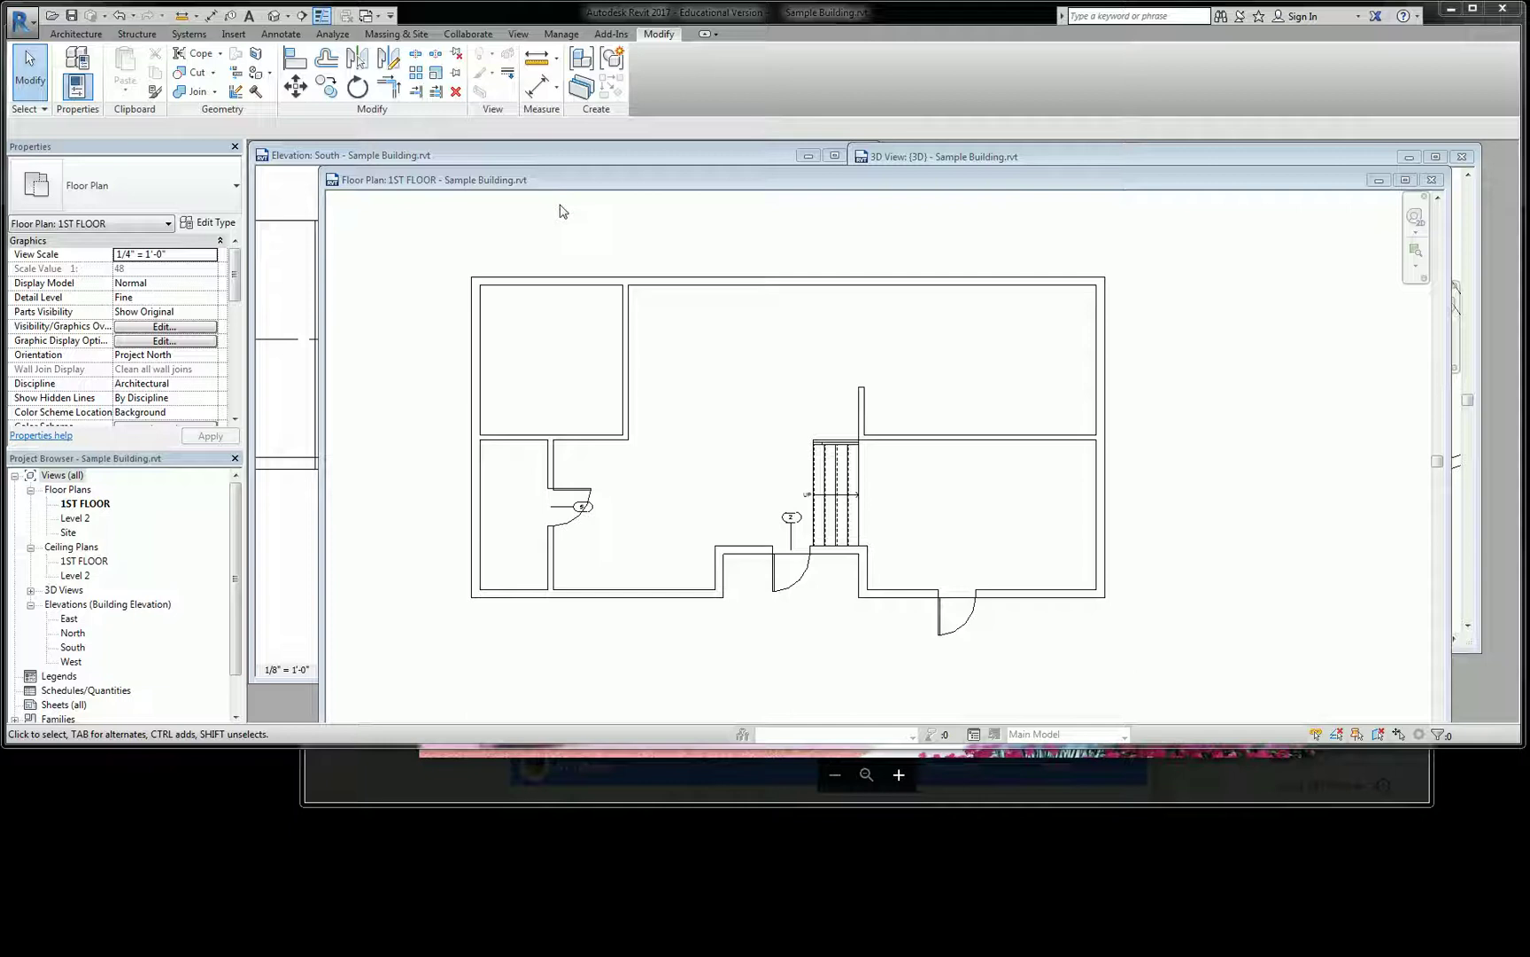
# From the 1ST FLOOR plan, start a Roof by Footprint and move its base level to Level 2
pyautogui.click(828, 271)
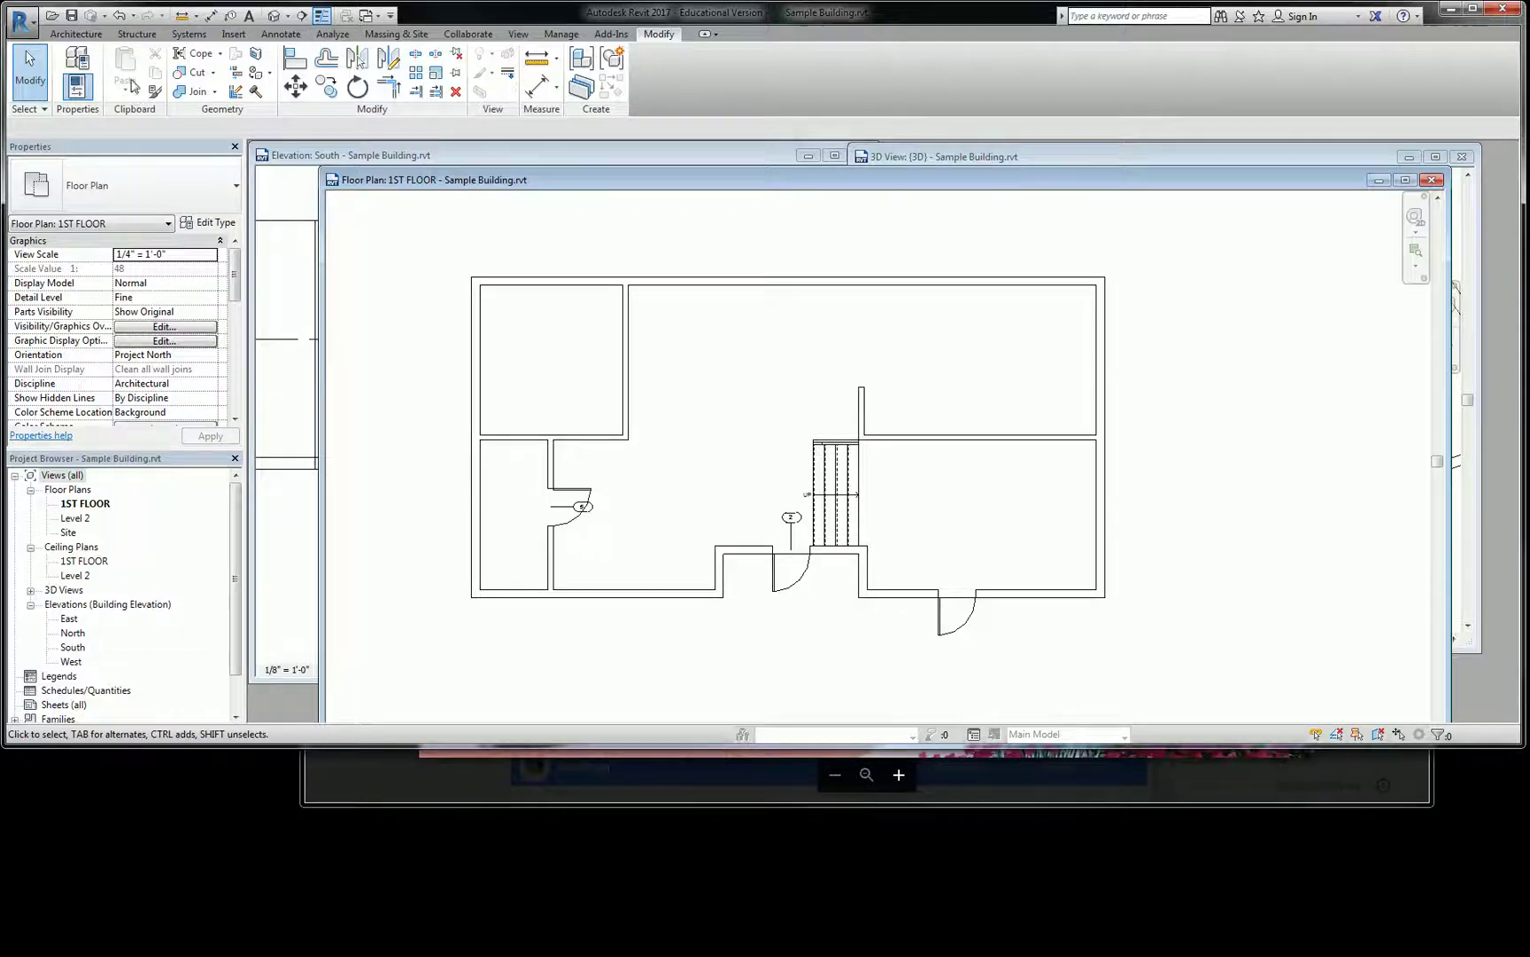
pyautogui.click(93, 37)
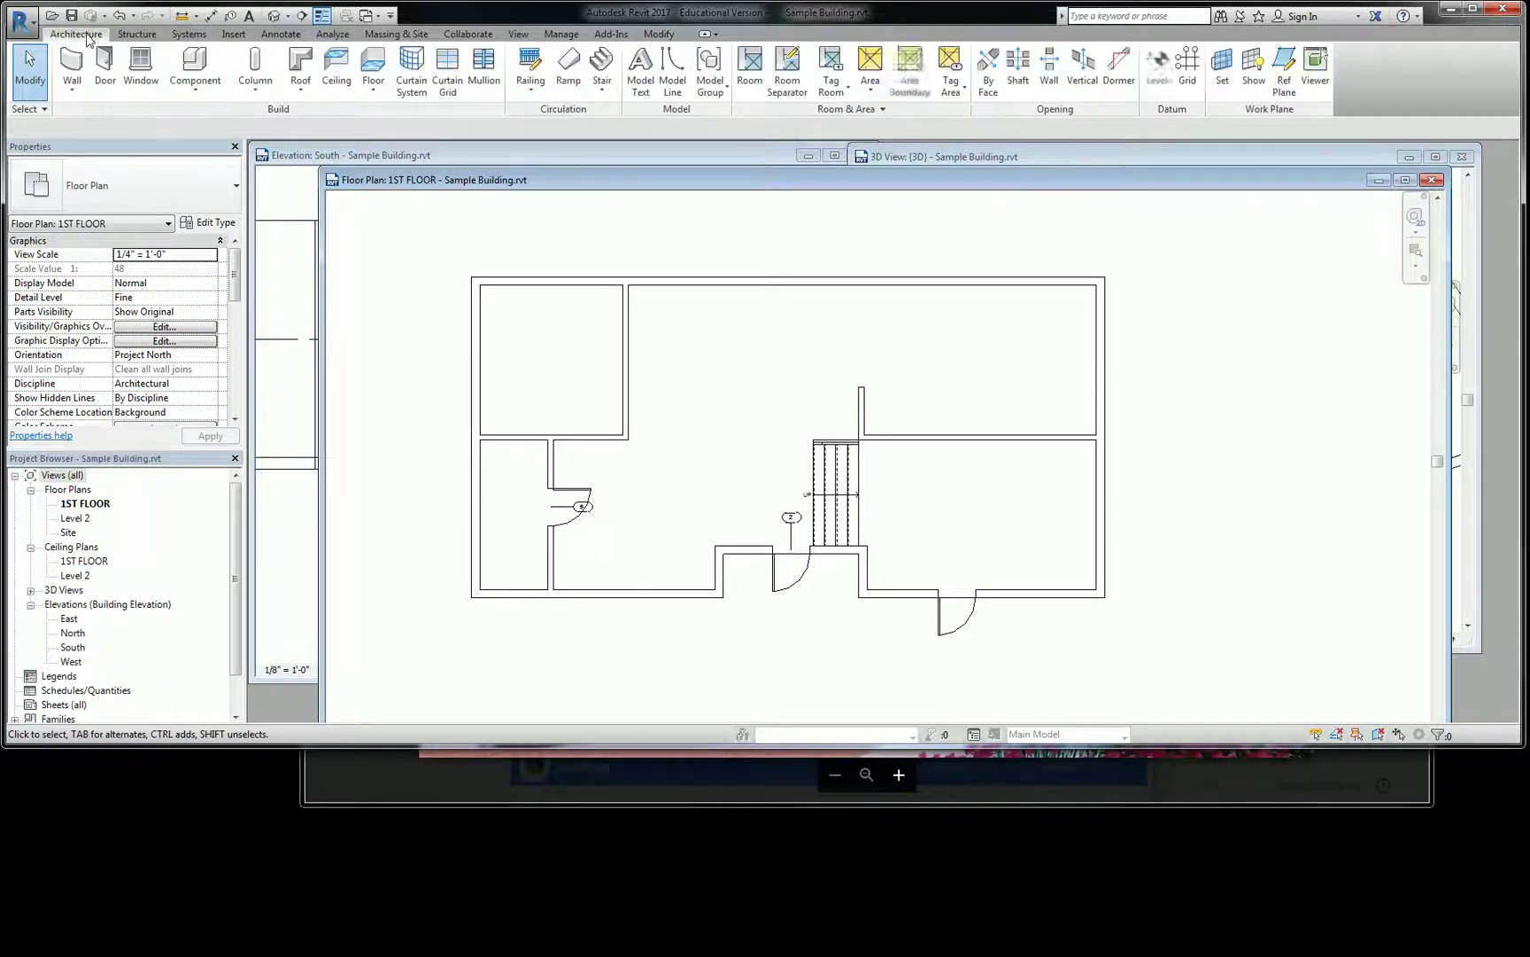
pyautogui.click(299, 67)
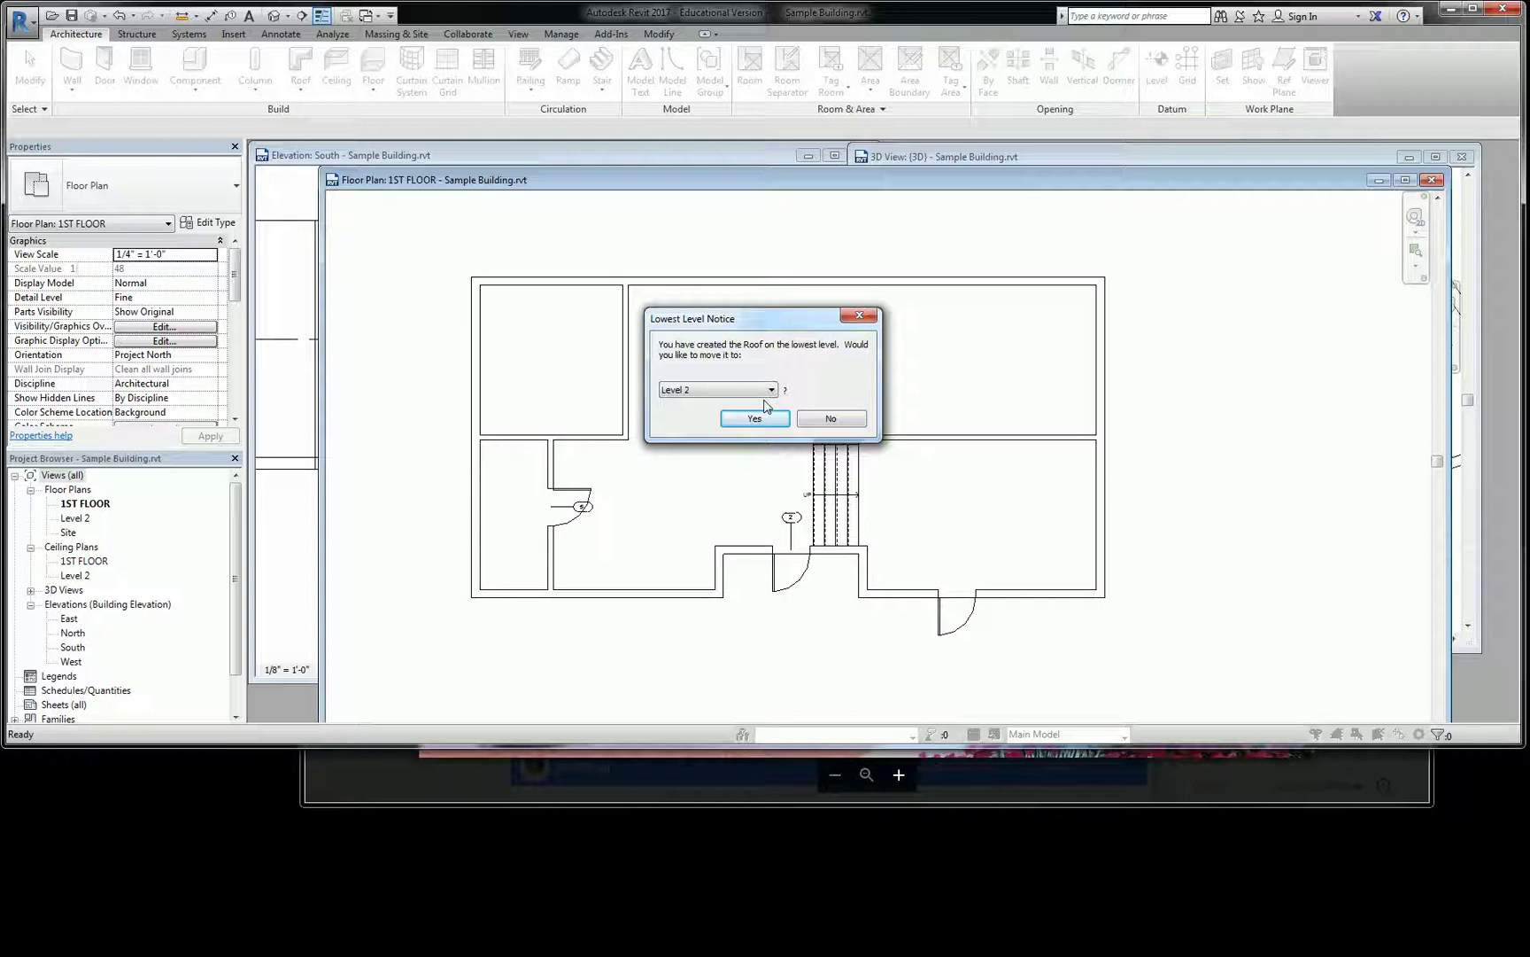
pyautogui.click(762, 416)
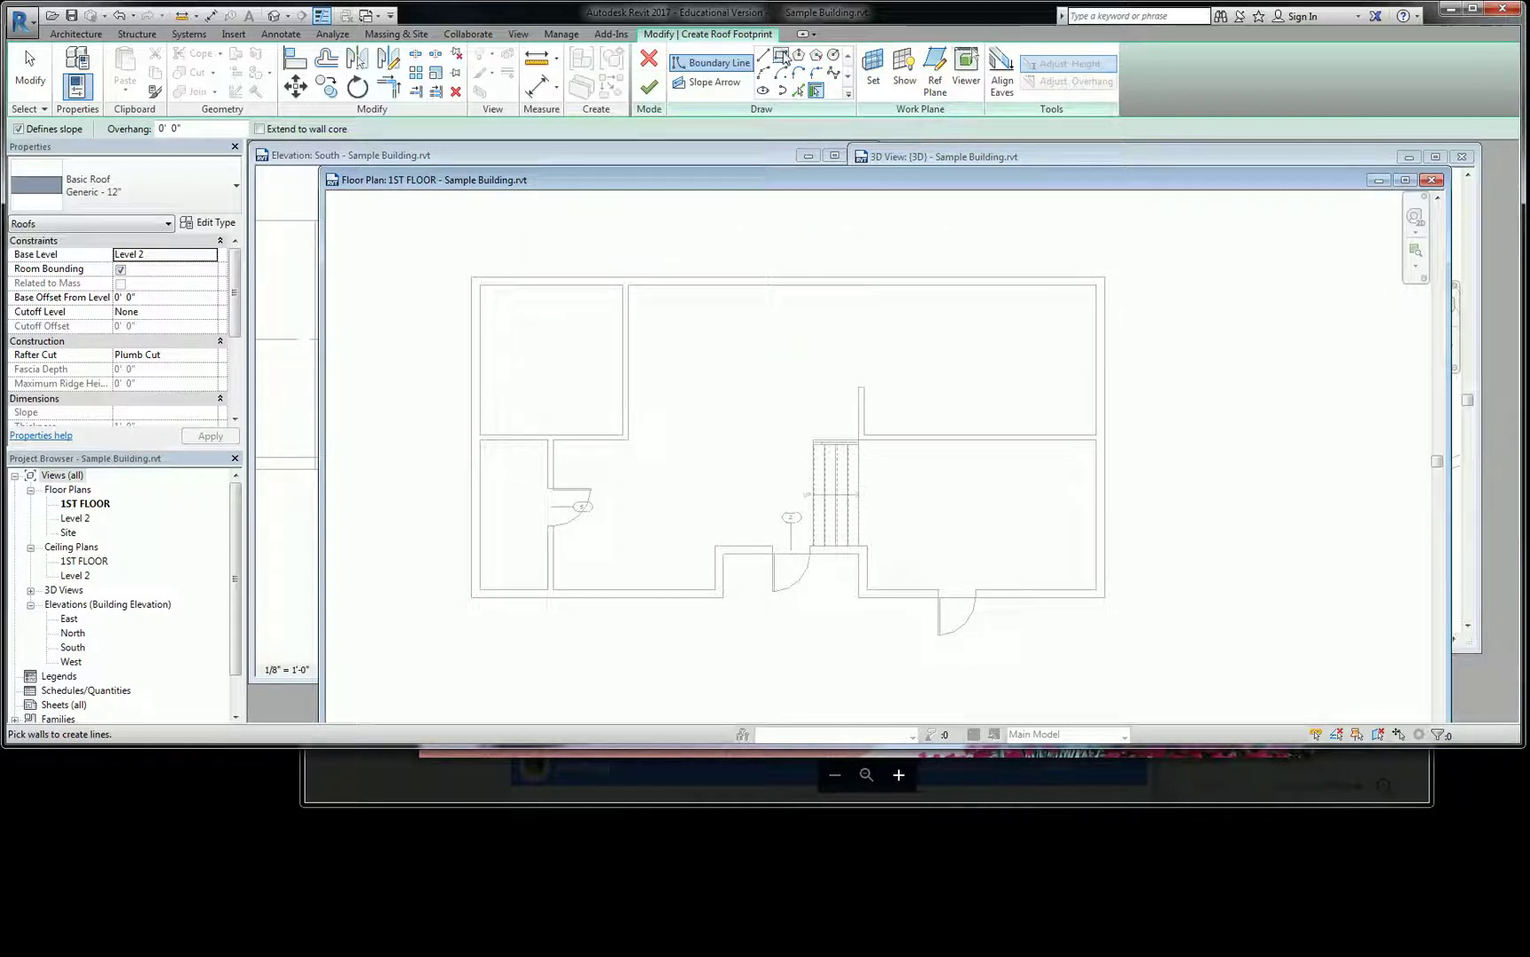
# Sketch a rectangular roof footprint from the building's top-left to bottom-right corner, with edges sloping at 9"/12"
pyautogui.click(783, 56)
pyautogui.click(472, 277)
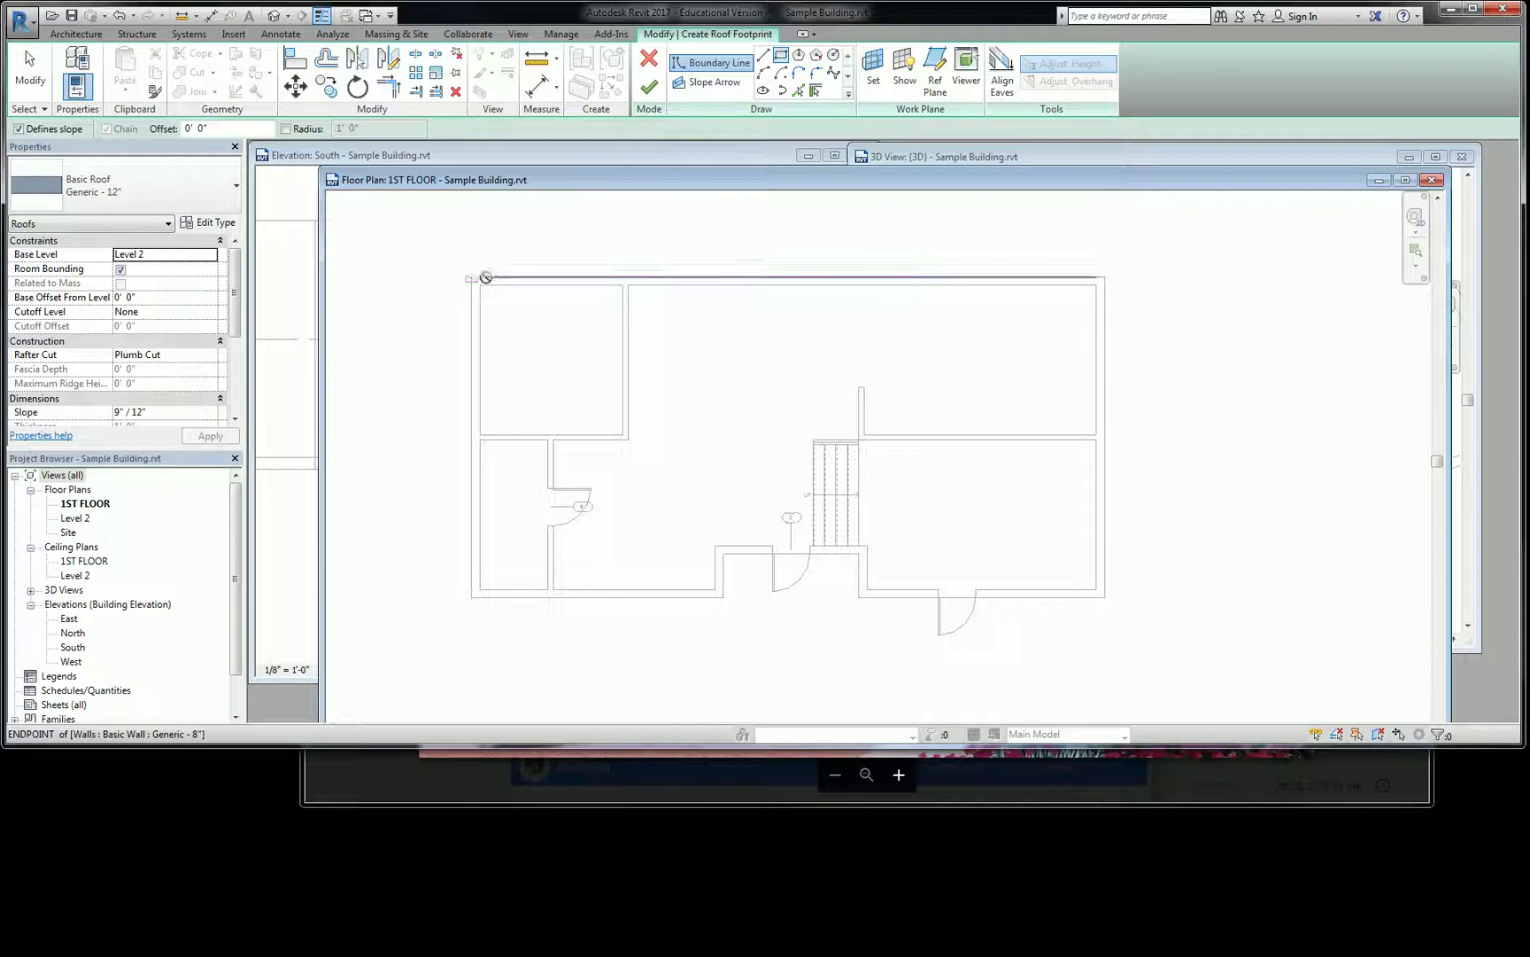
pyautogui.click(1104, 596)
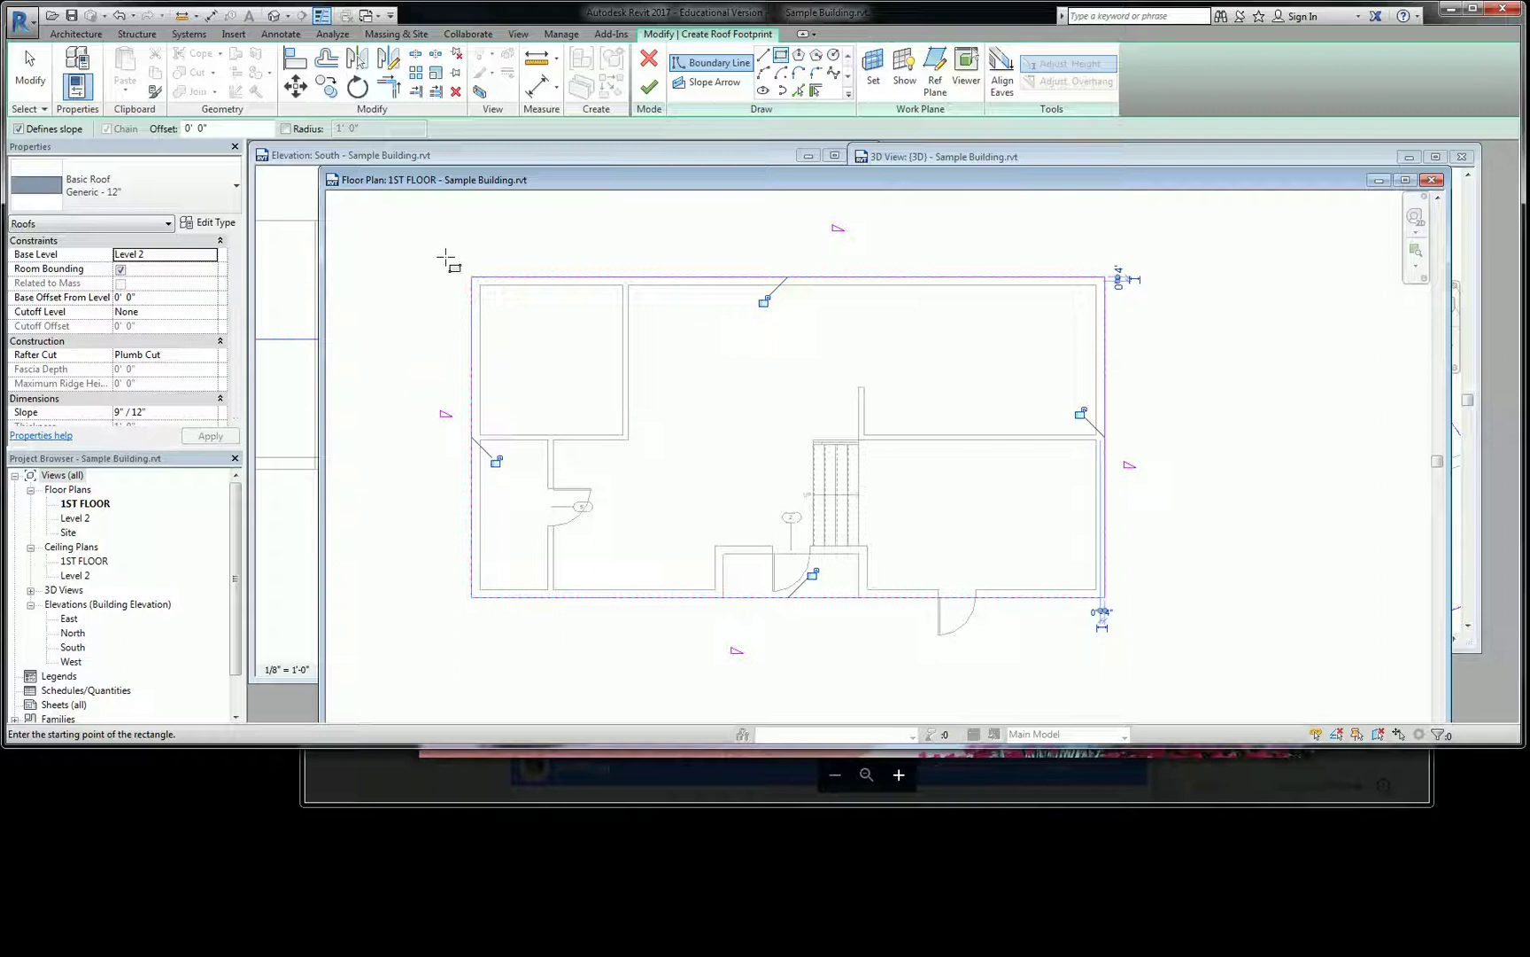
pyautogui.press('Escape')
pyautogui.press('Escape')
pyautogui.click(562, 278)
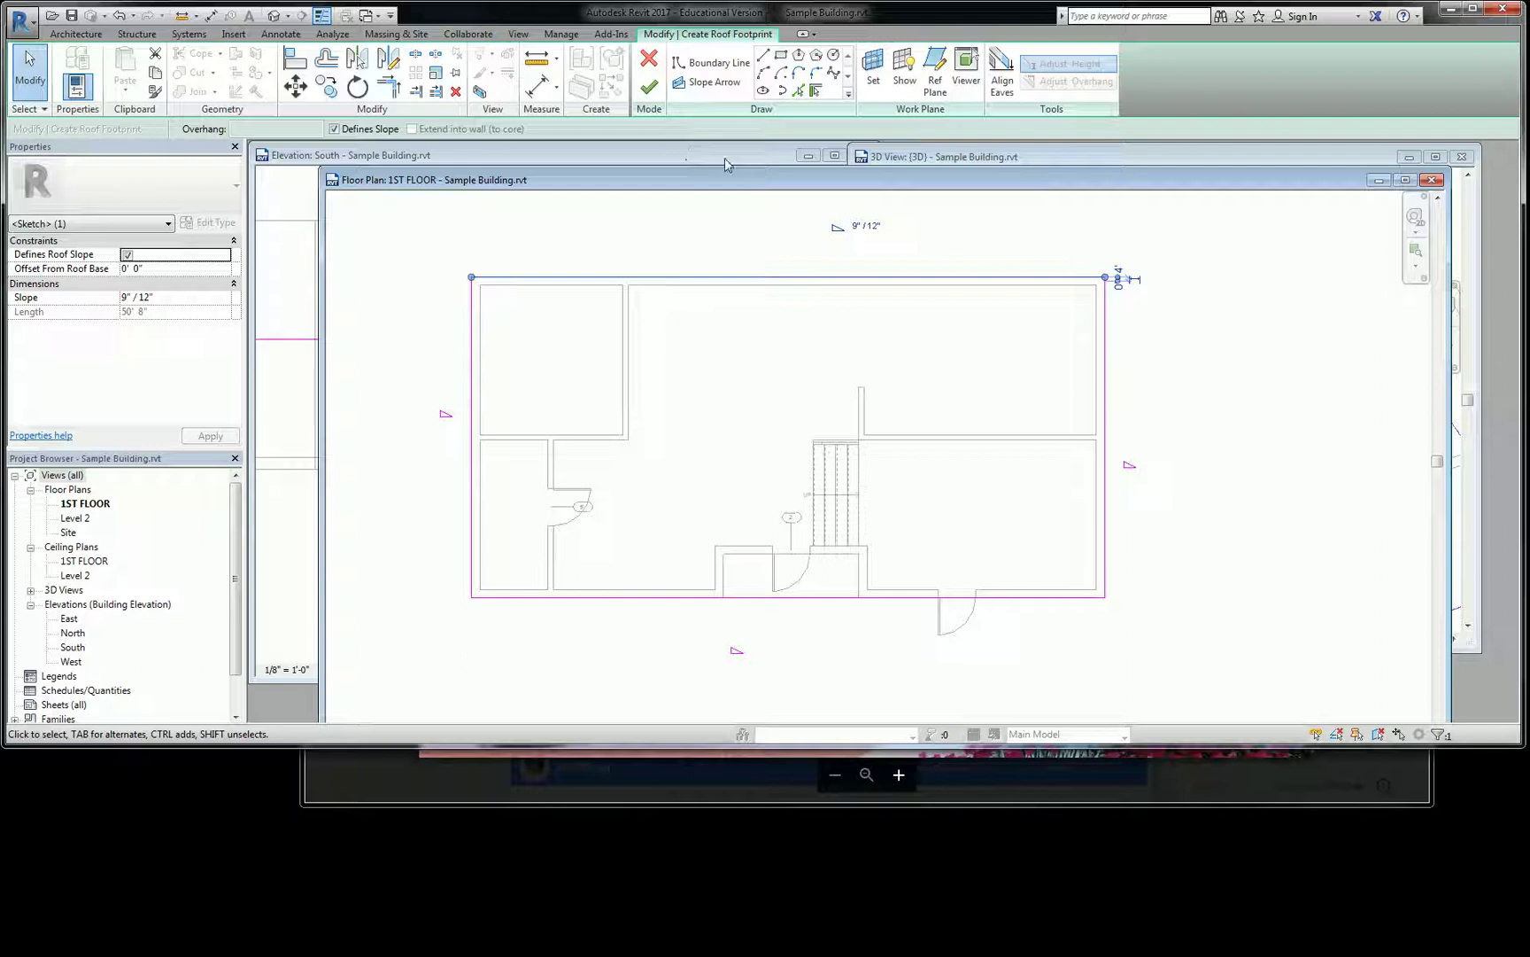
pyautogui.click(651, 88)
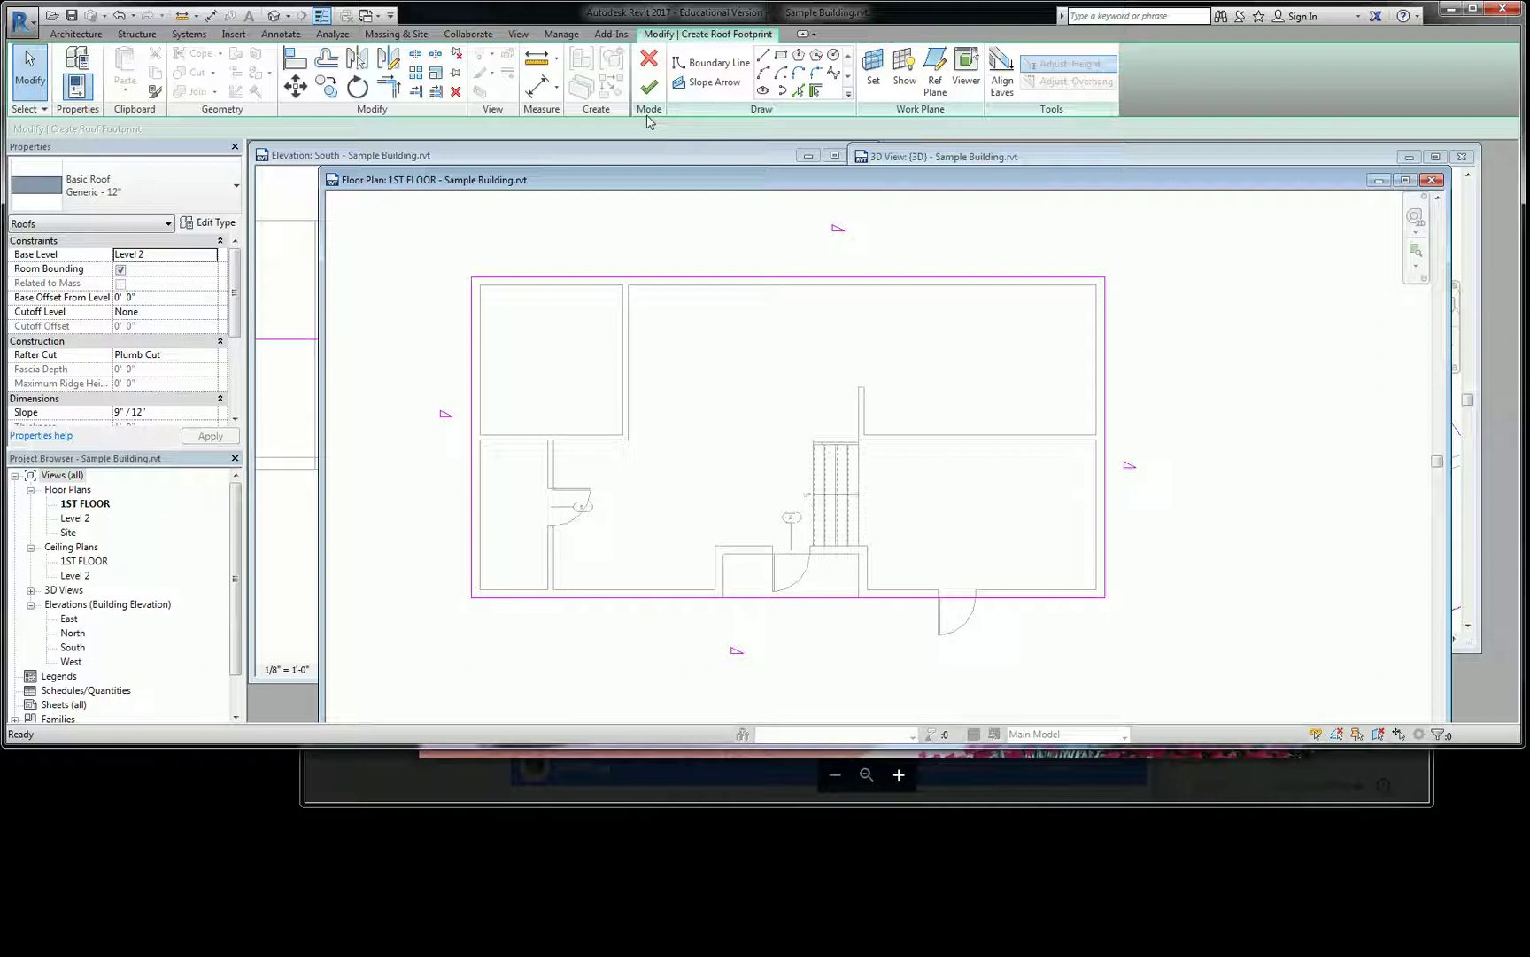
pyautogui.click(683, 277)
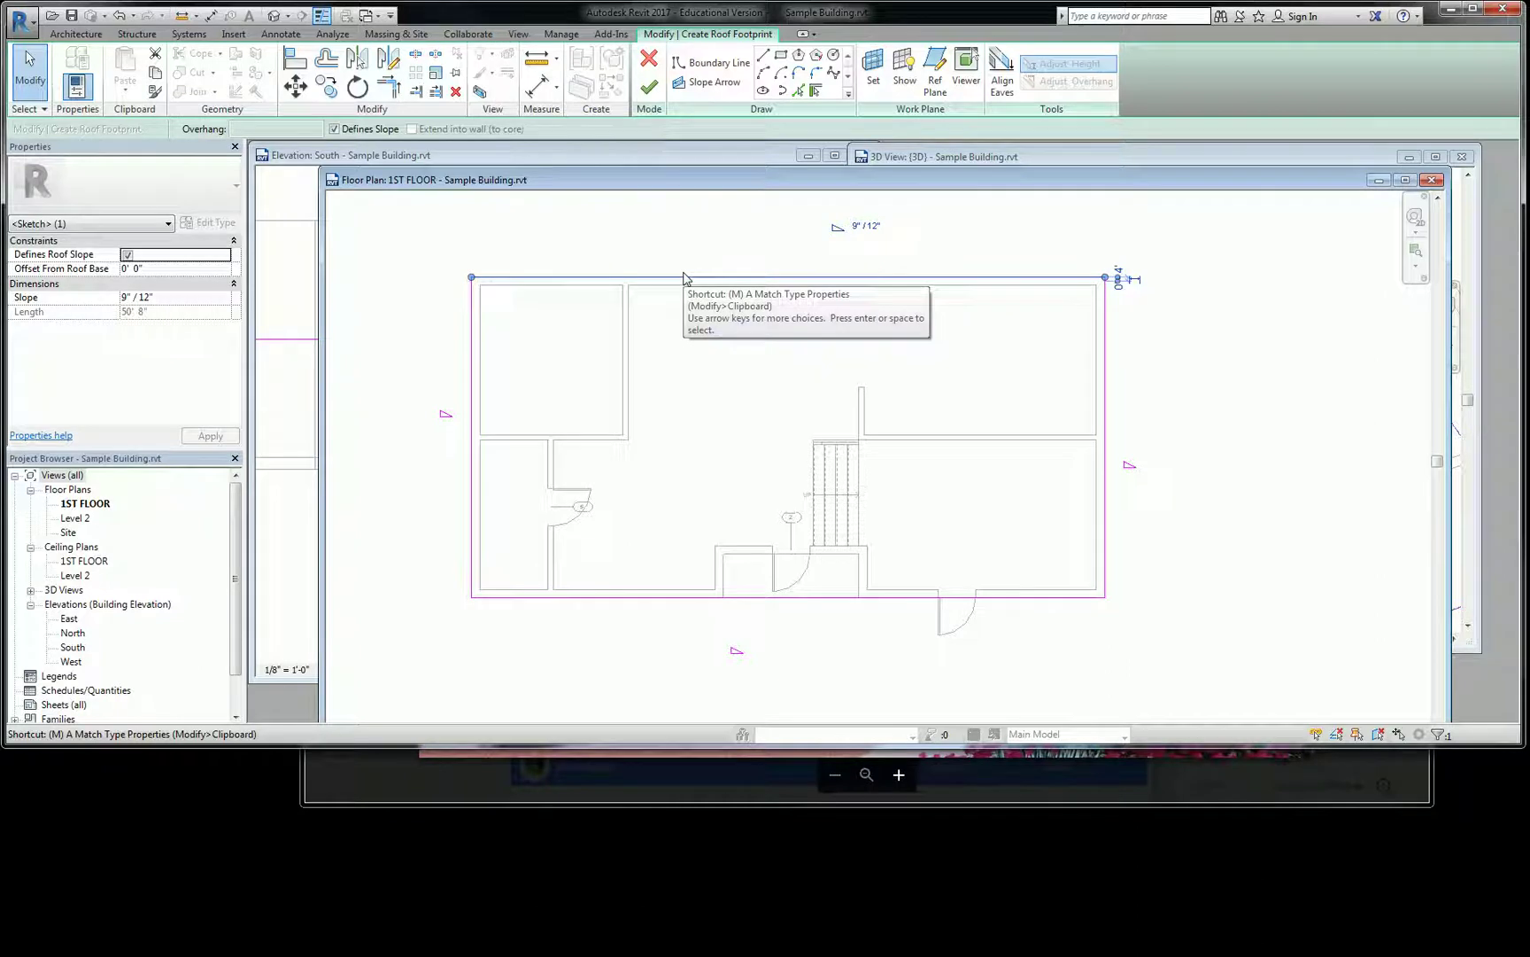
pyautogui.press('v')
pyautogui.click(690, 277)
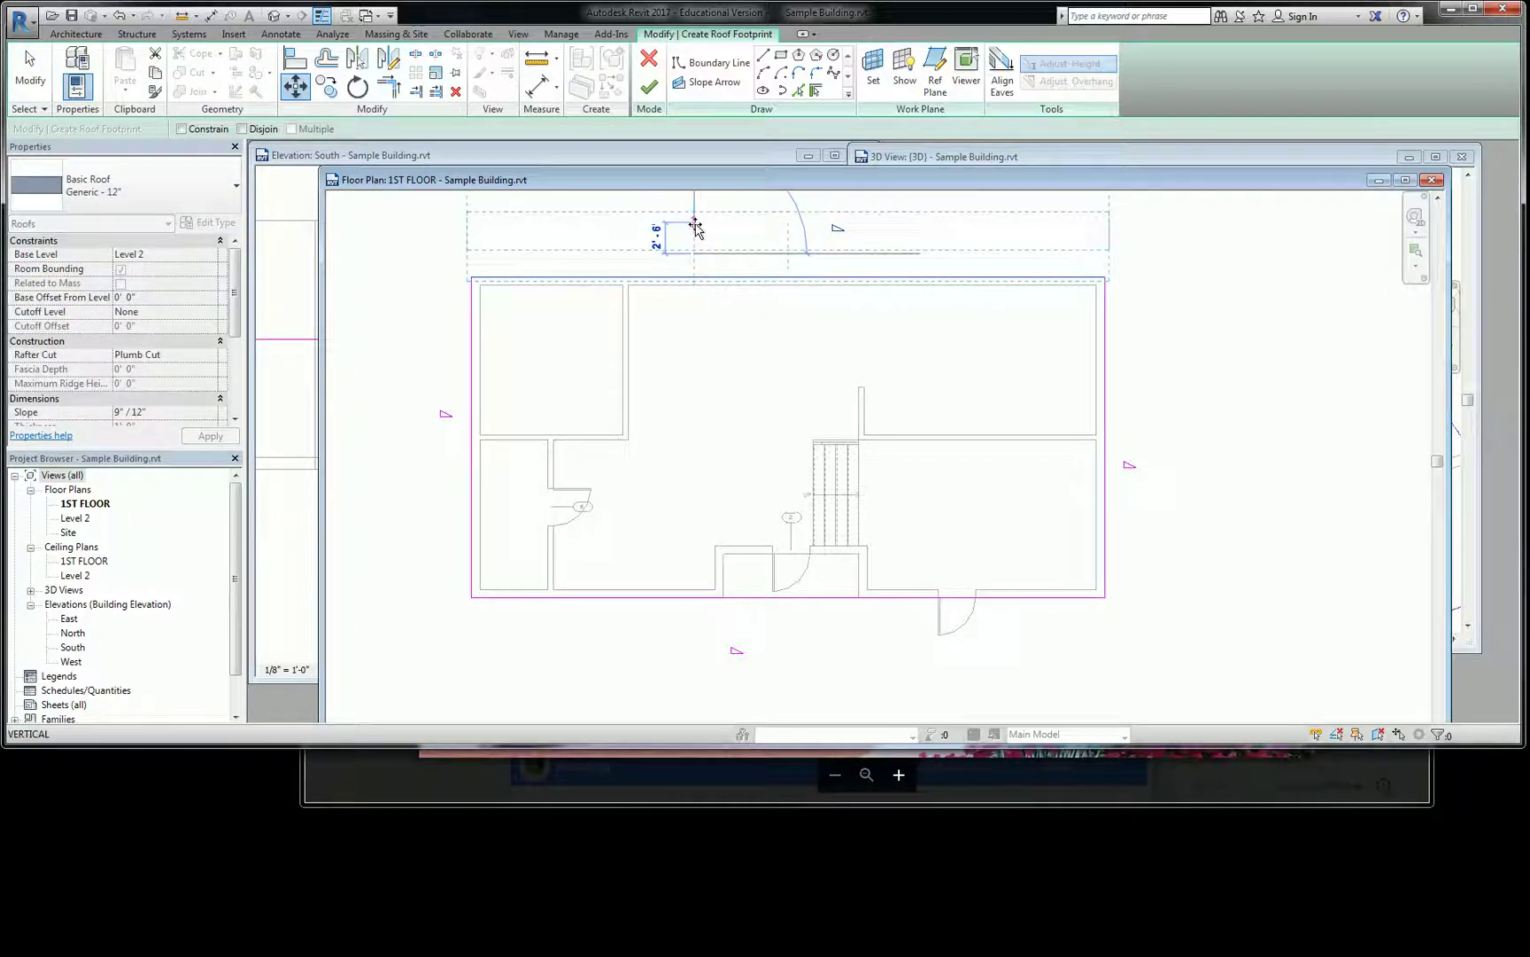
pyautogui.write("1'")
pyautogui.press('Return')
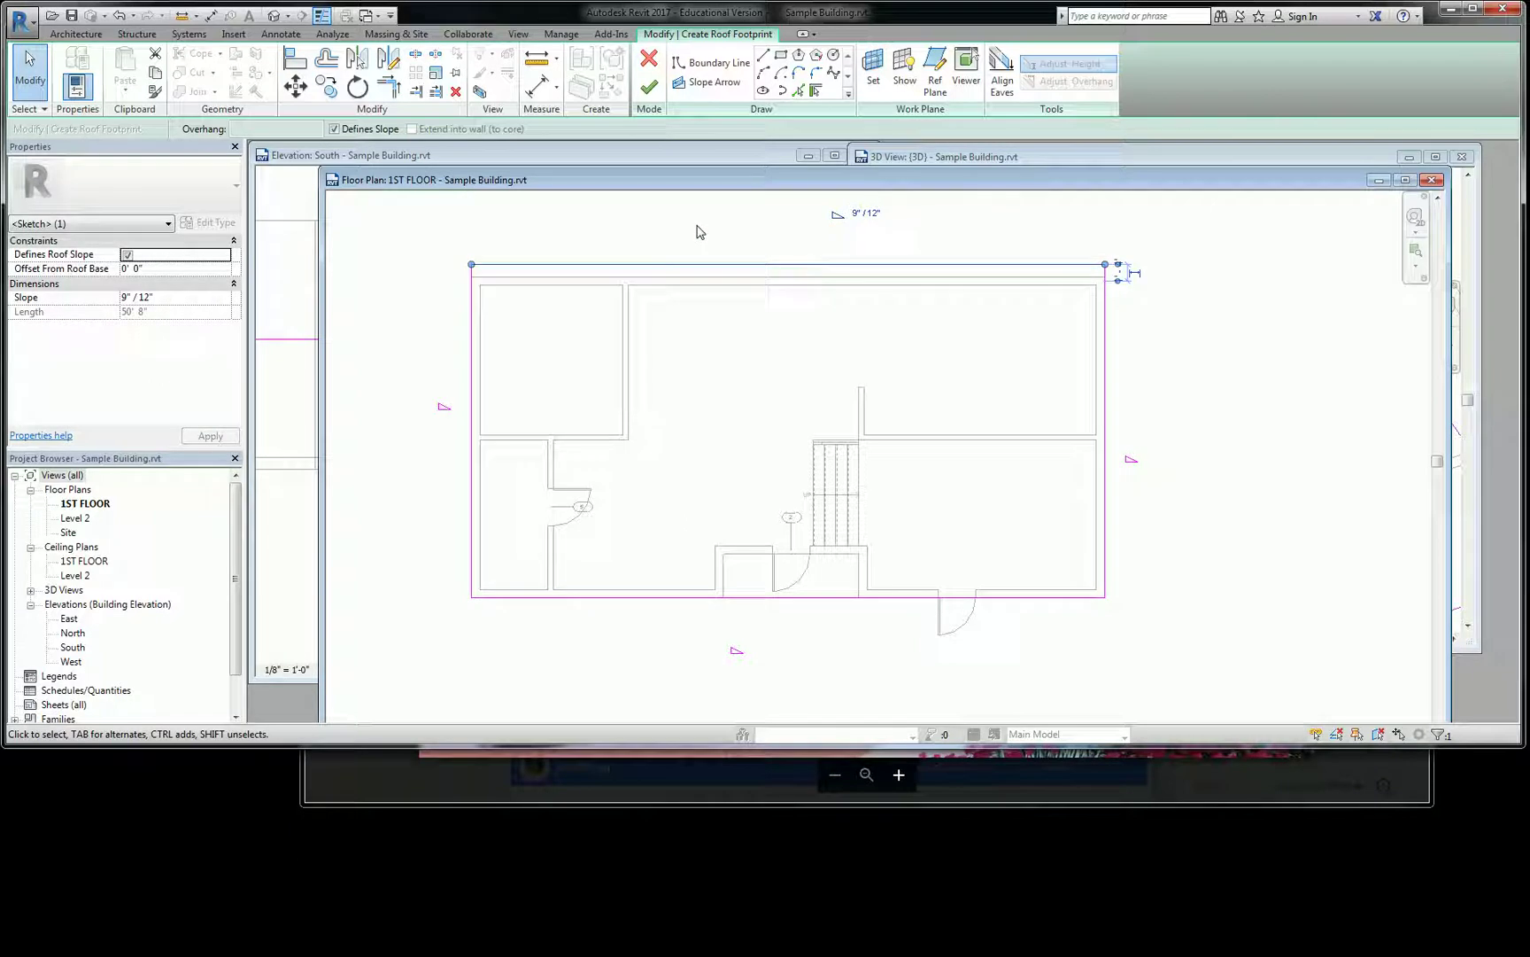
pyautogui.click(698, 232)
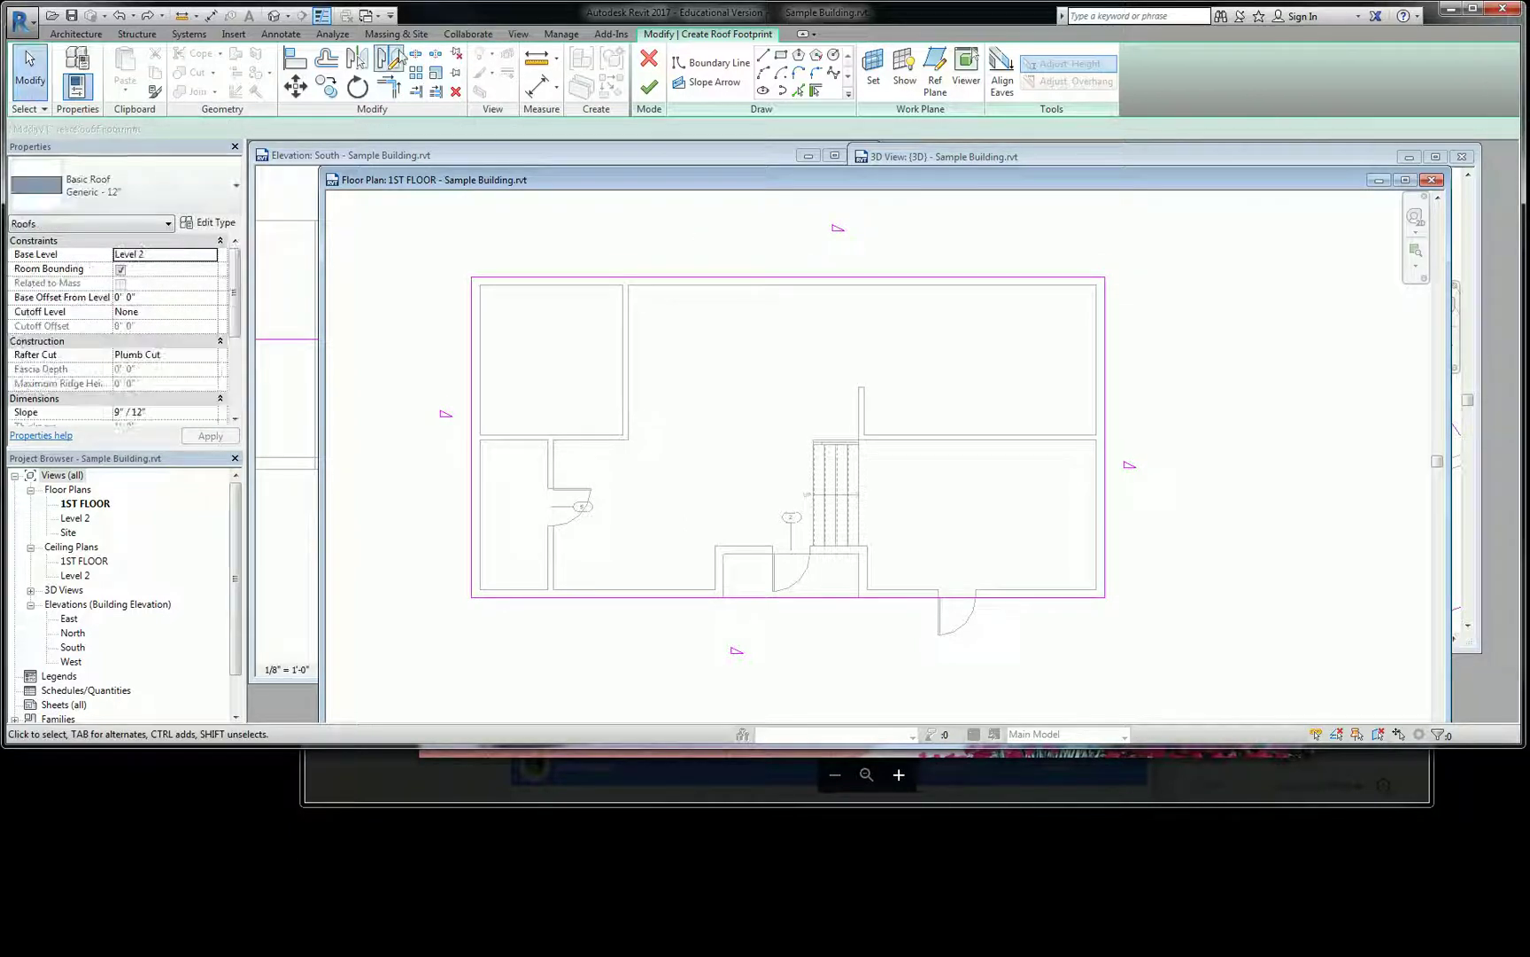
pyautogui.click(327, 60)
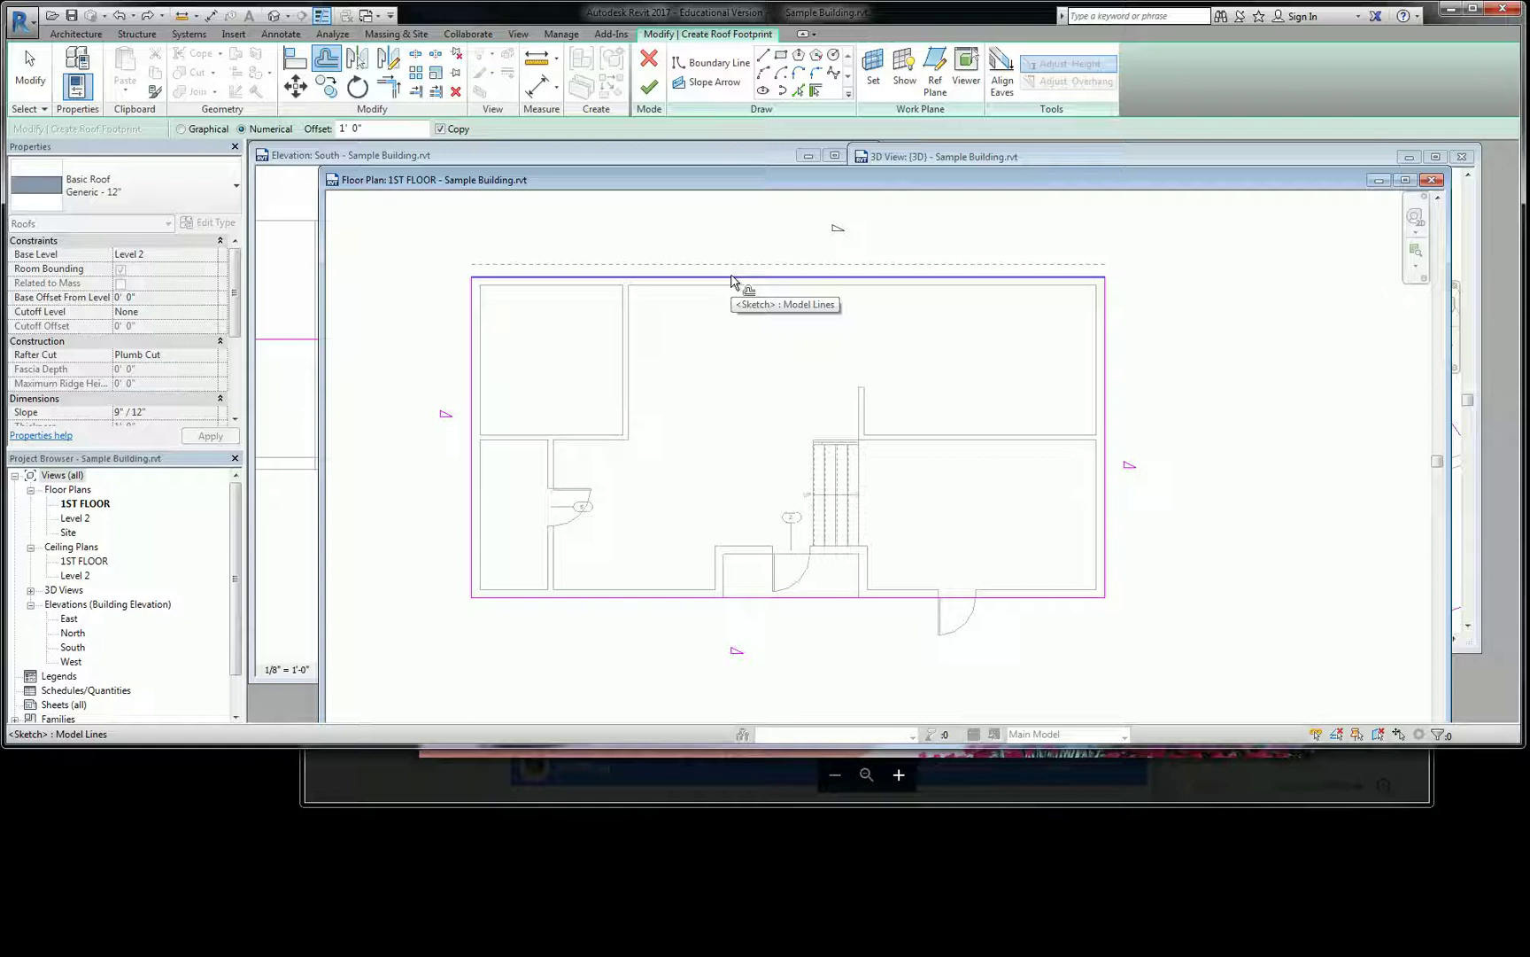
# Offset the footprint chain 1' outward and delete the inner chain, then undo the deletion
pyautogui.press('Tab')
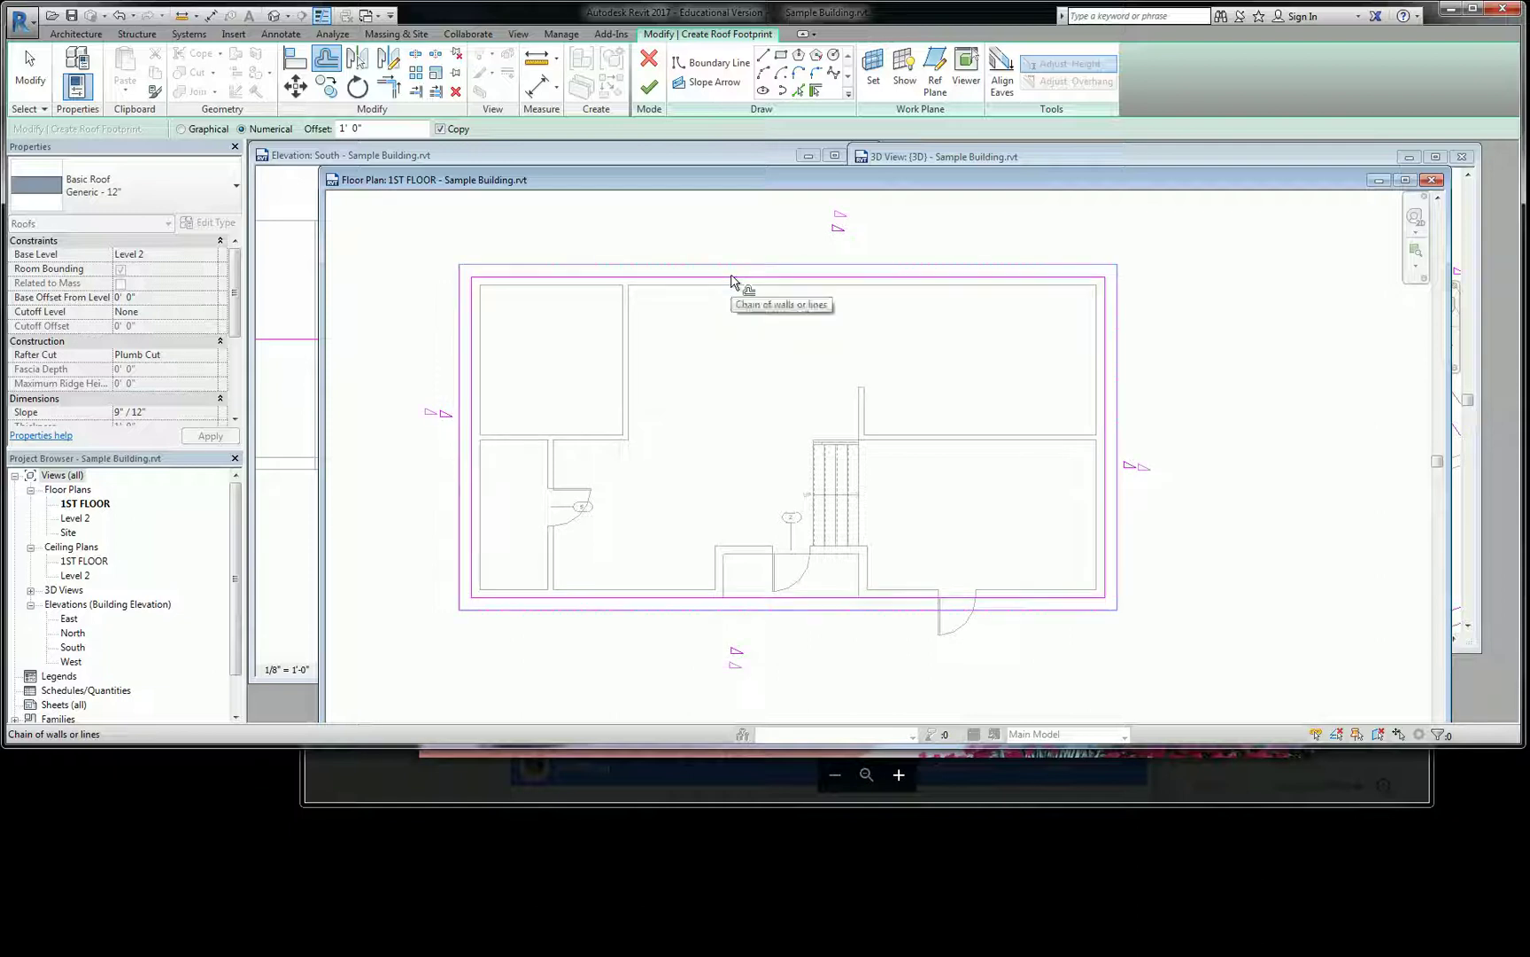
pyautogui.click(733, 282)
pyautogui.press('Escape')
pyautogui.press('Tab')
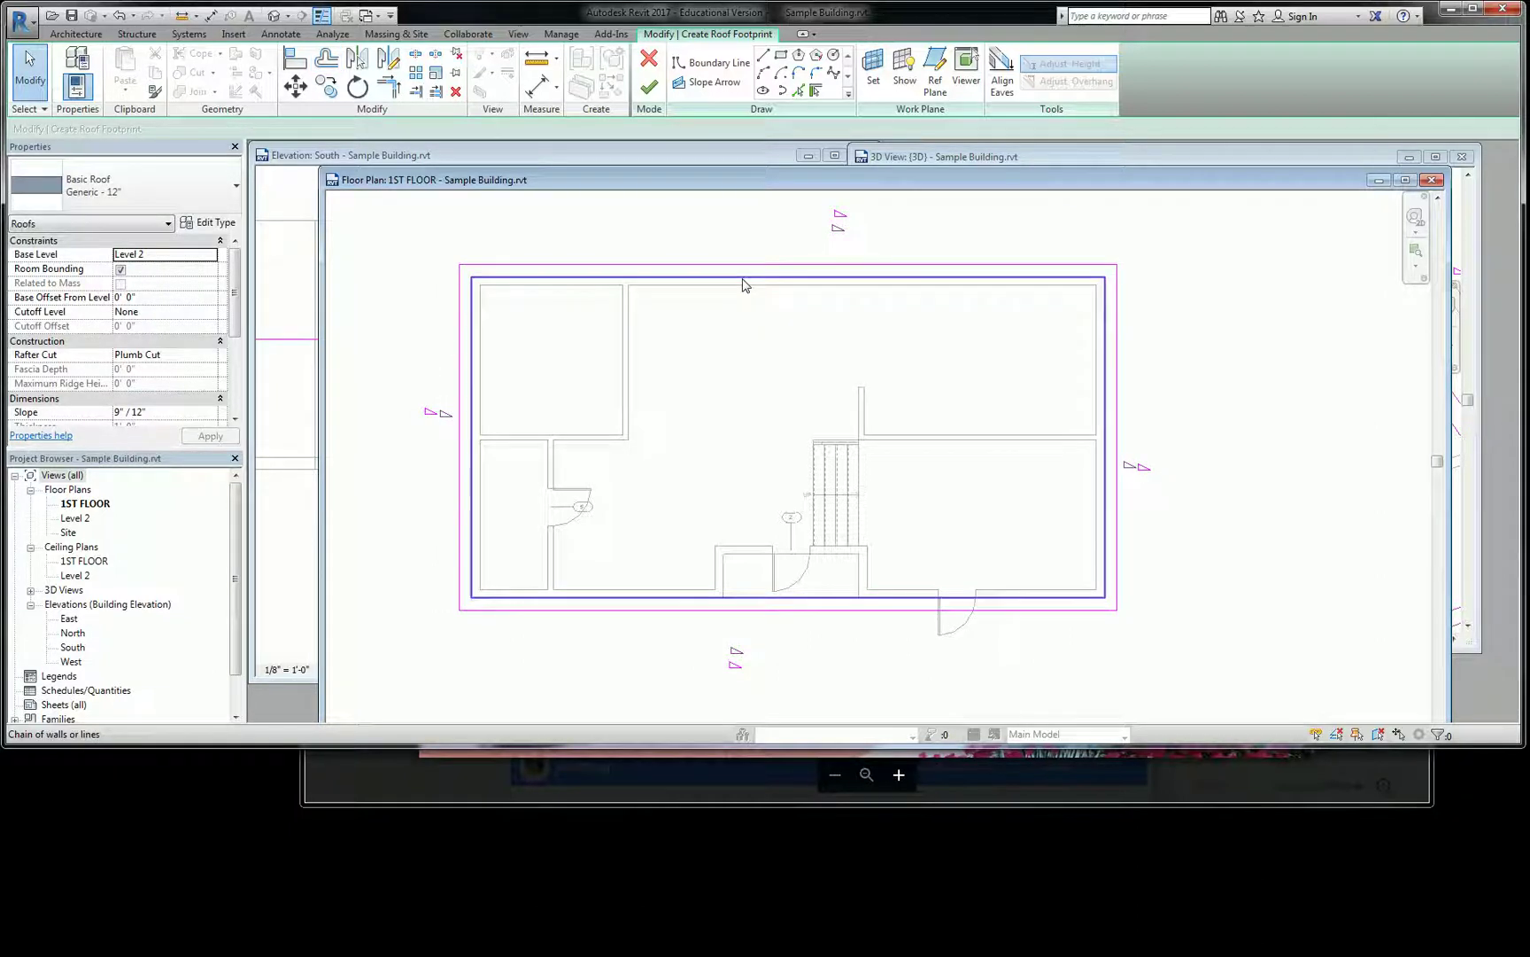
pyautogui.click(744, 284)
pyautogui.press('Delete')
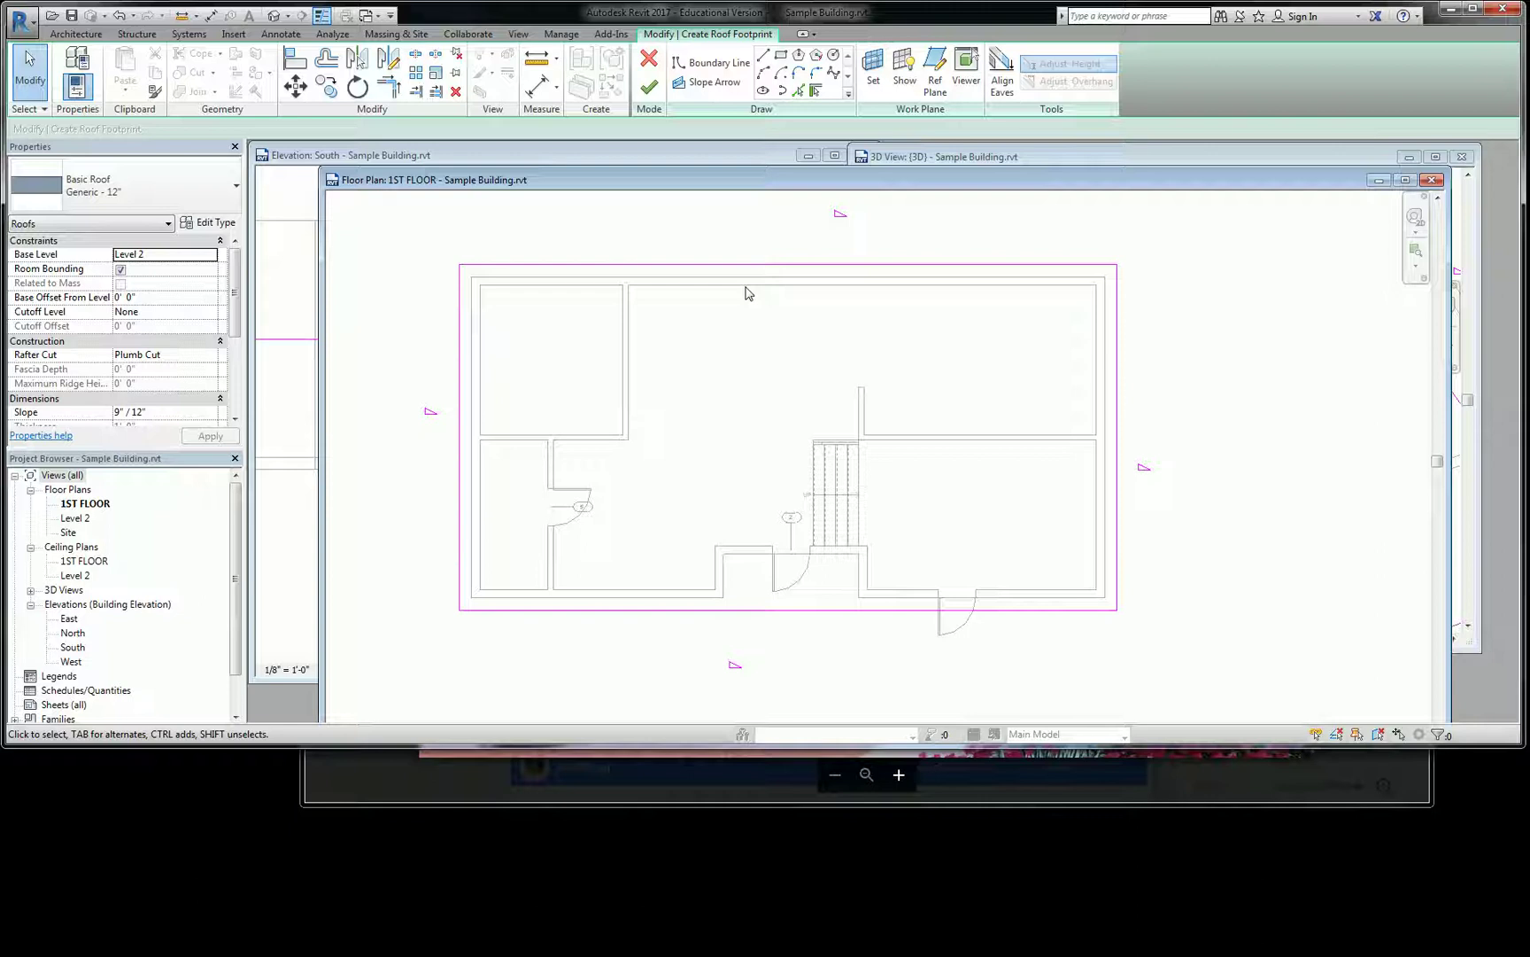
pyautogui.hotkey('ctrl', 'z')
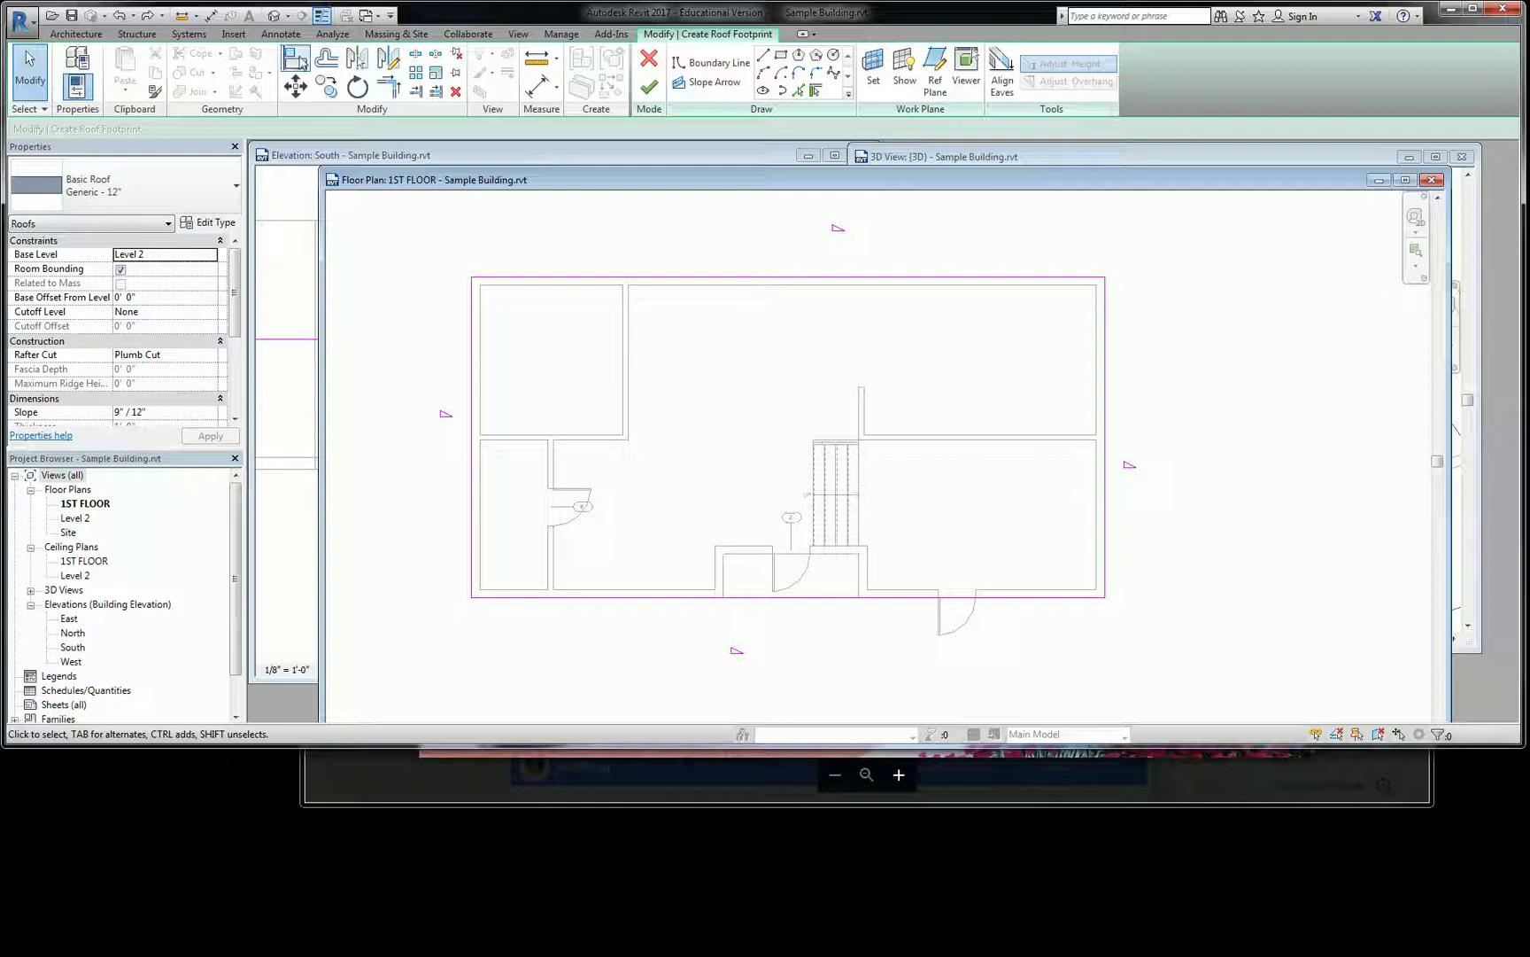
# Copy the whole boundary chain 1' outward again and delete the original inner boundary lines
pyautogui.click(328, 64)
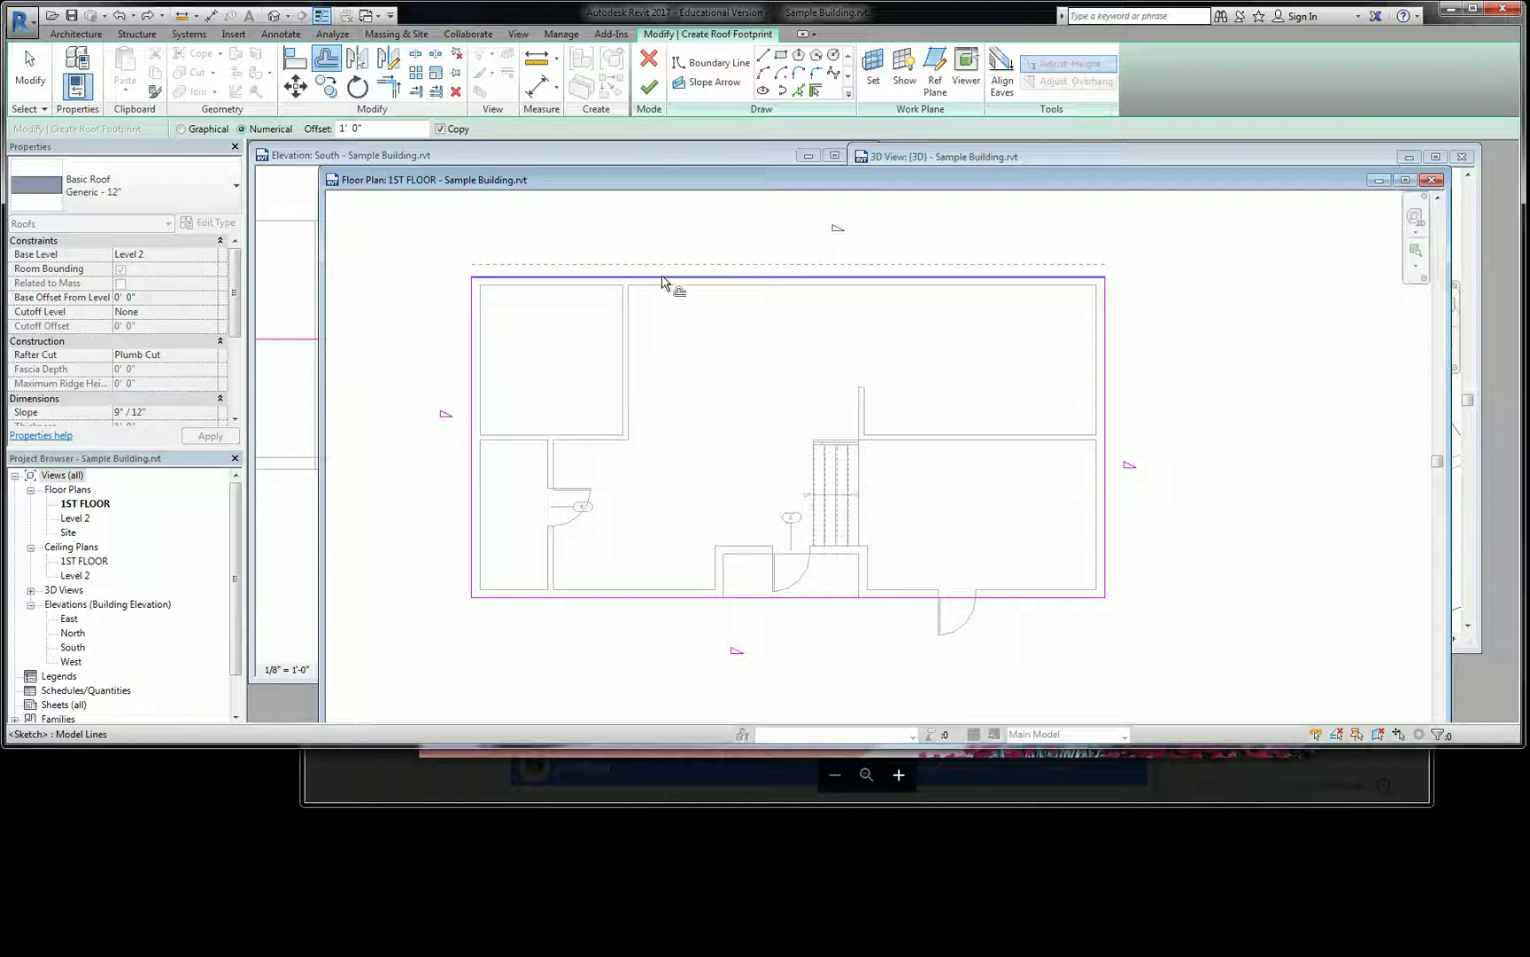
pyautogui.press('Tab')
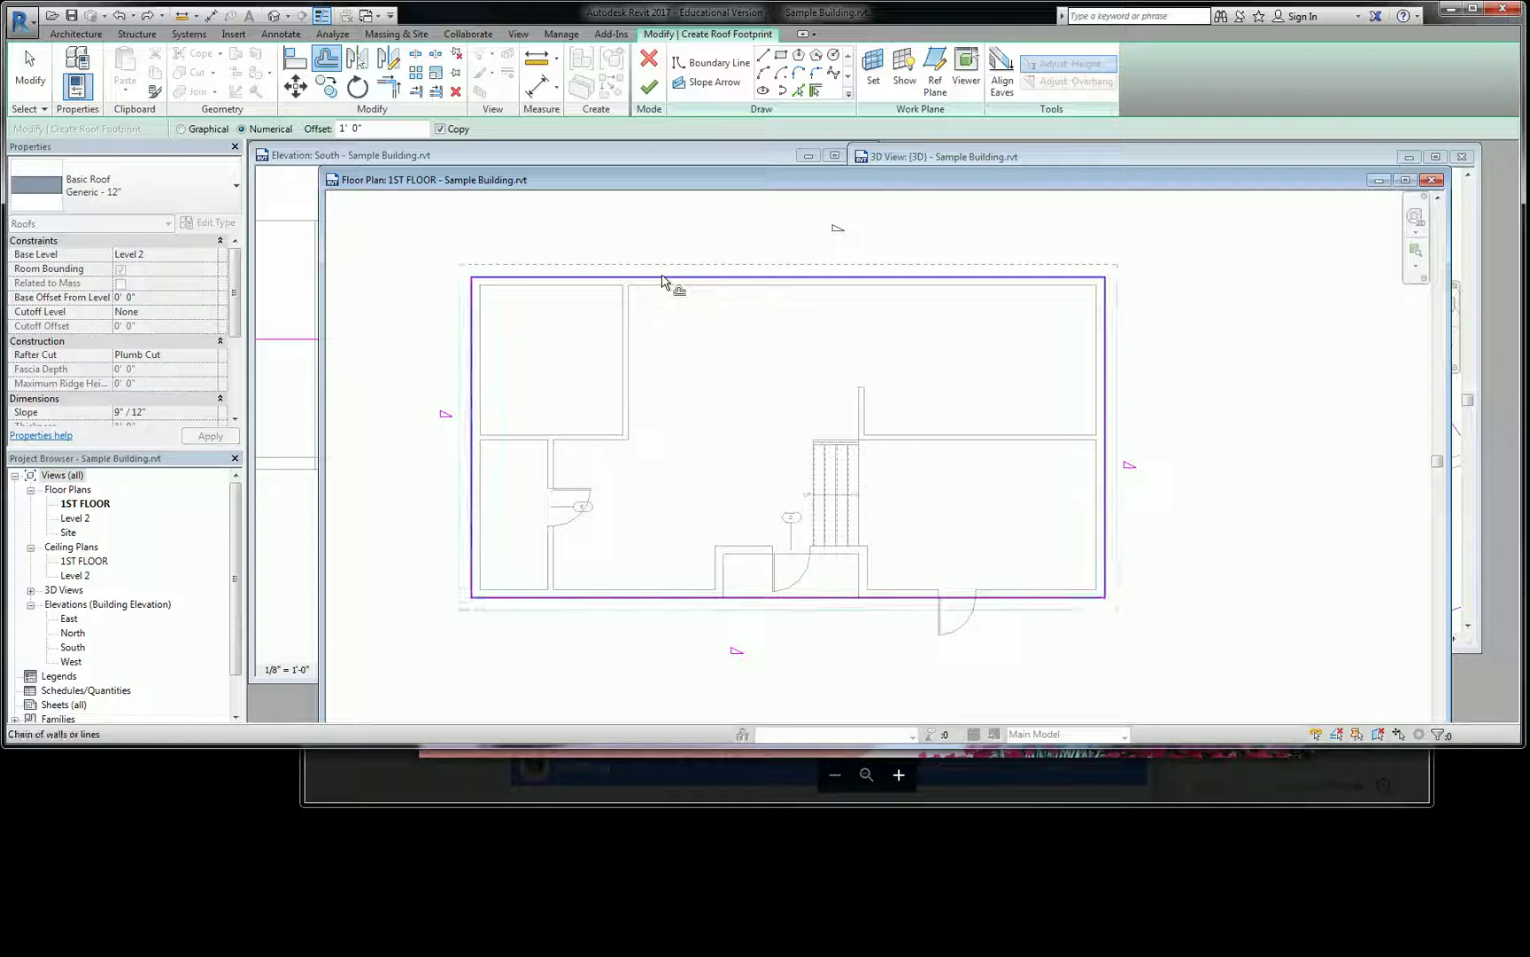
pyautogui.click(662, 280)
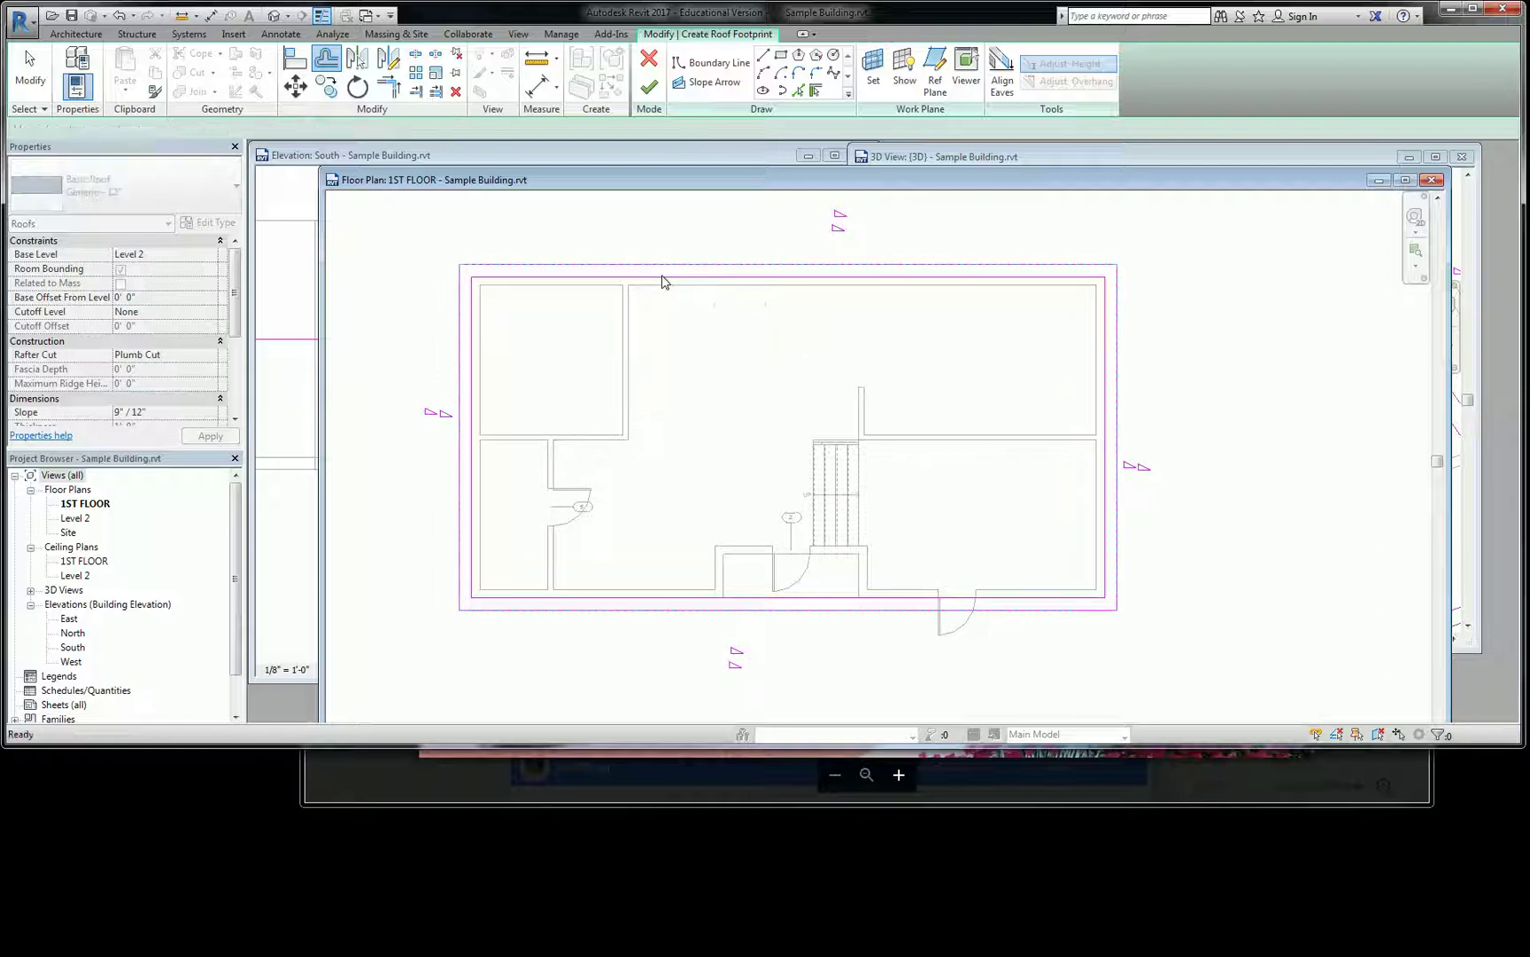
pyautogui.press('Escape')
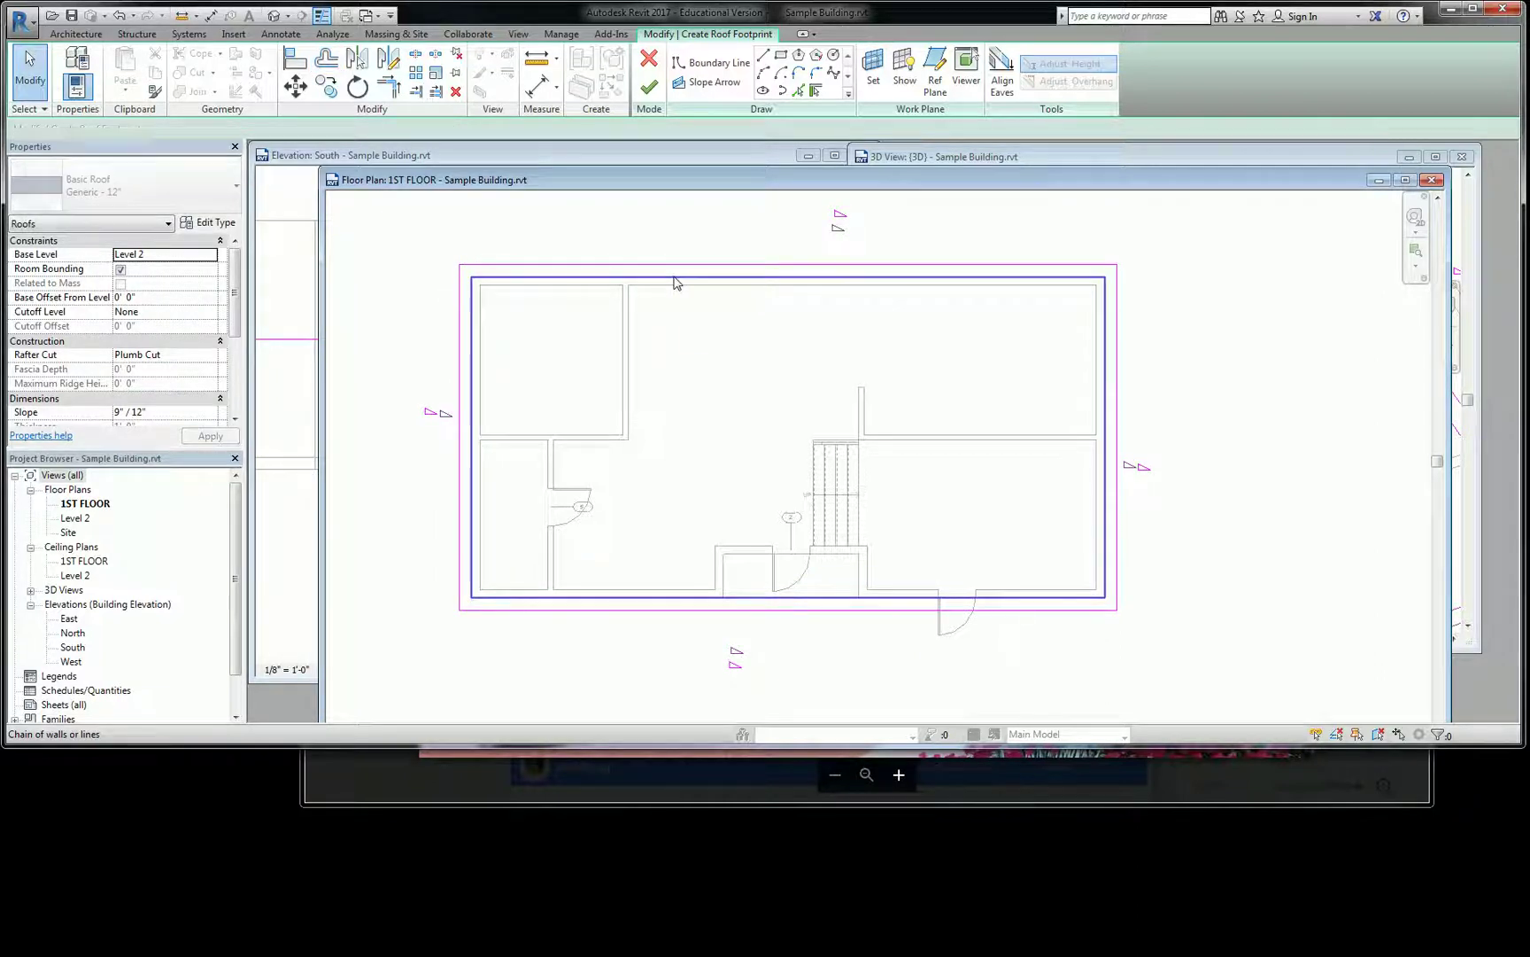
pyautogui.click(675, 281)
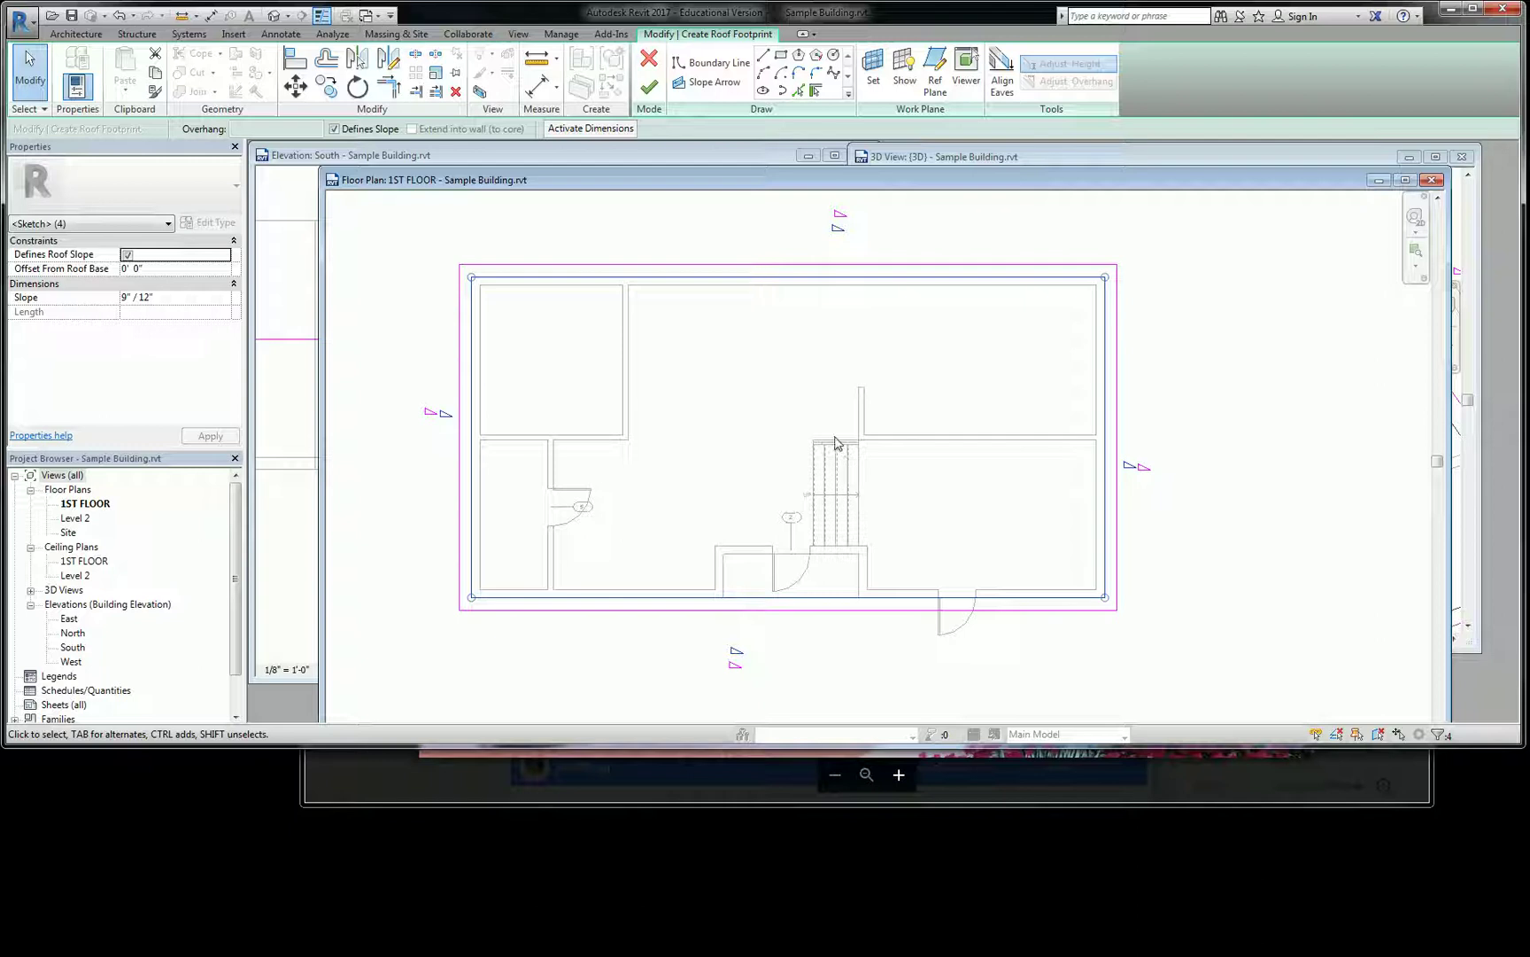
pyautogui.press('Delete')
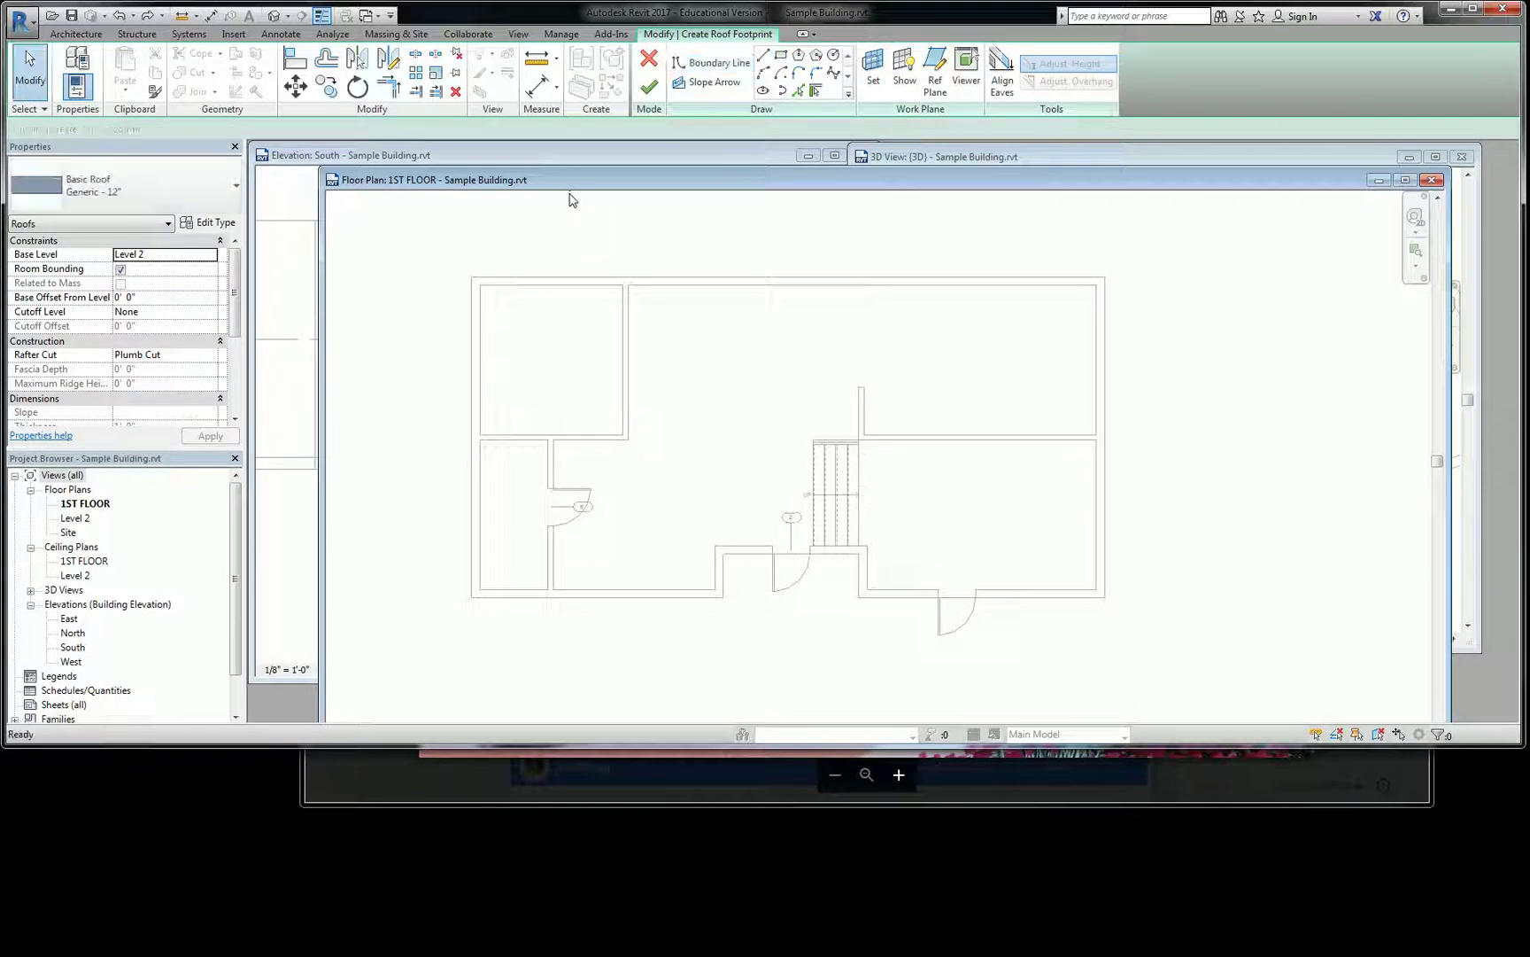
# Change the Offset distance for the roof boundary to 2'
pyautogui.click(325, 58)
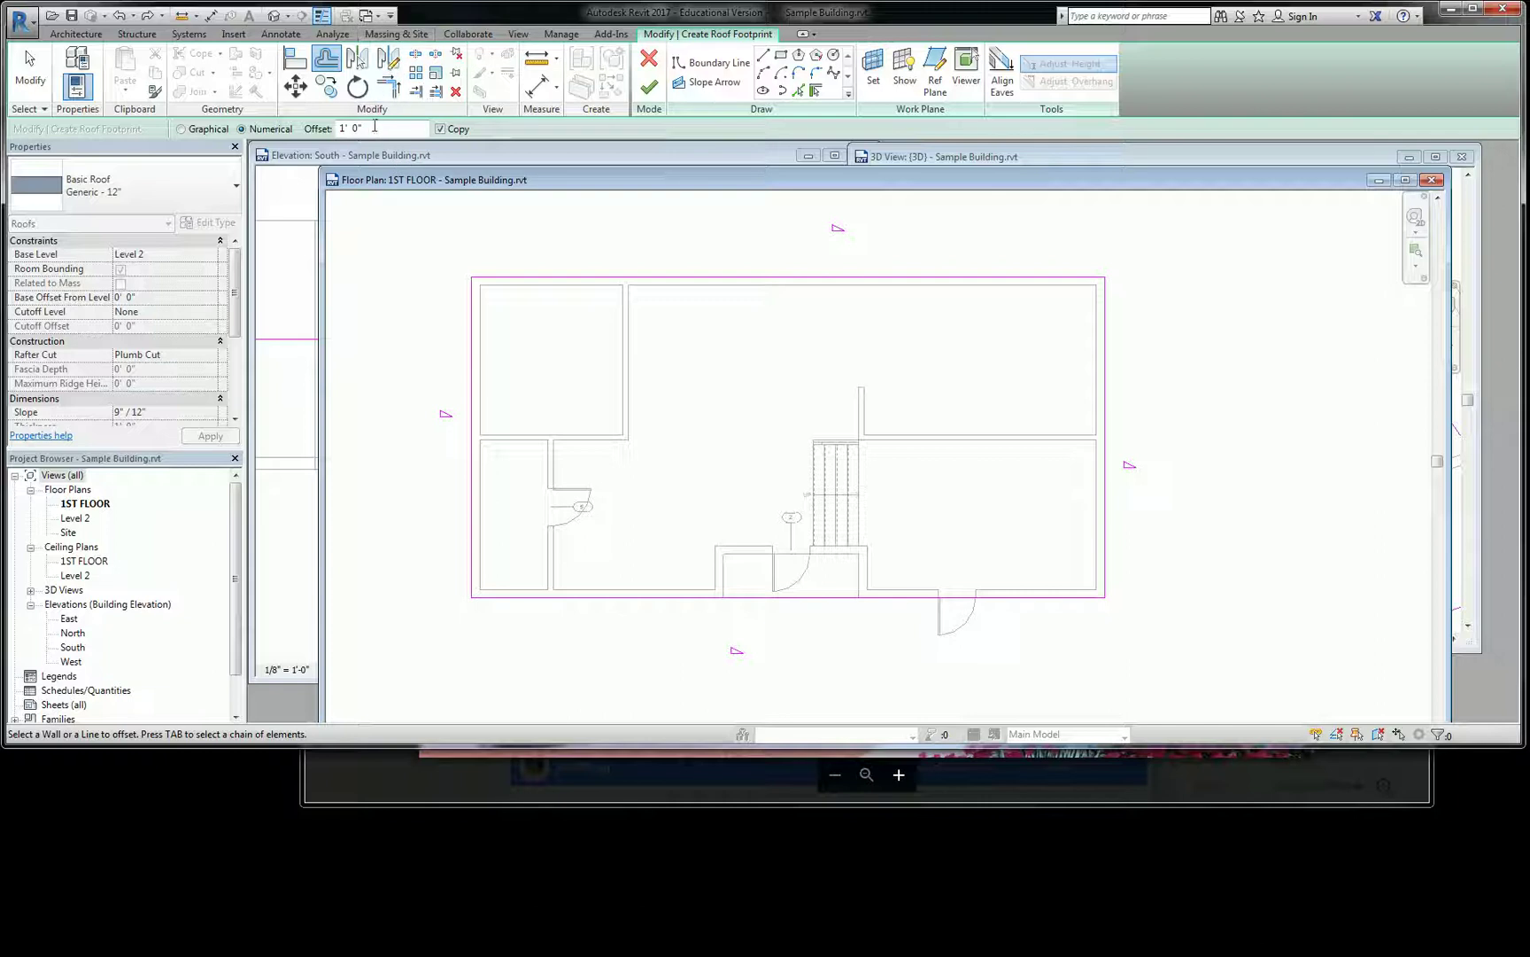
pyautogui.moveTo(373, 129); pyautogui.dragTo(326, 130)
pyautogui.write('2')
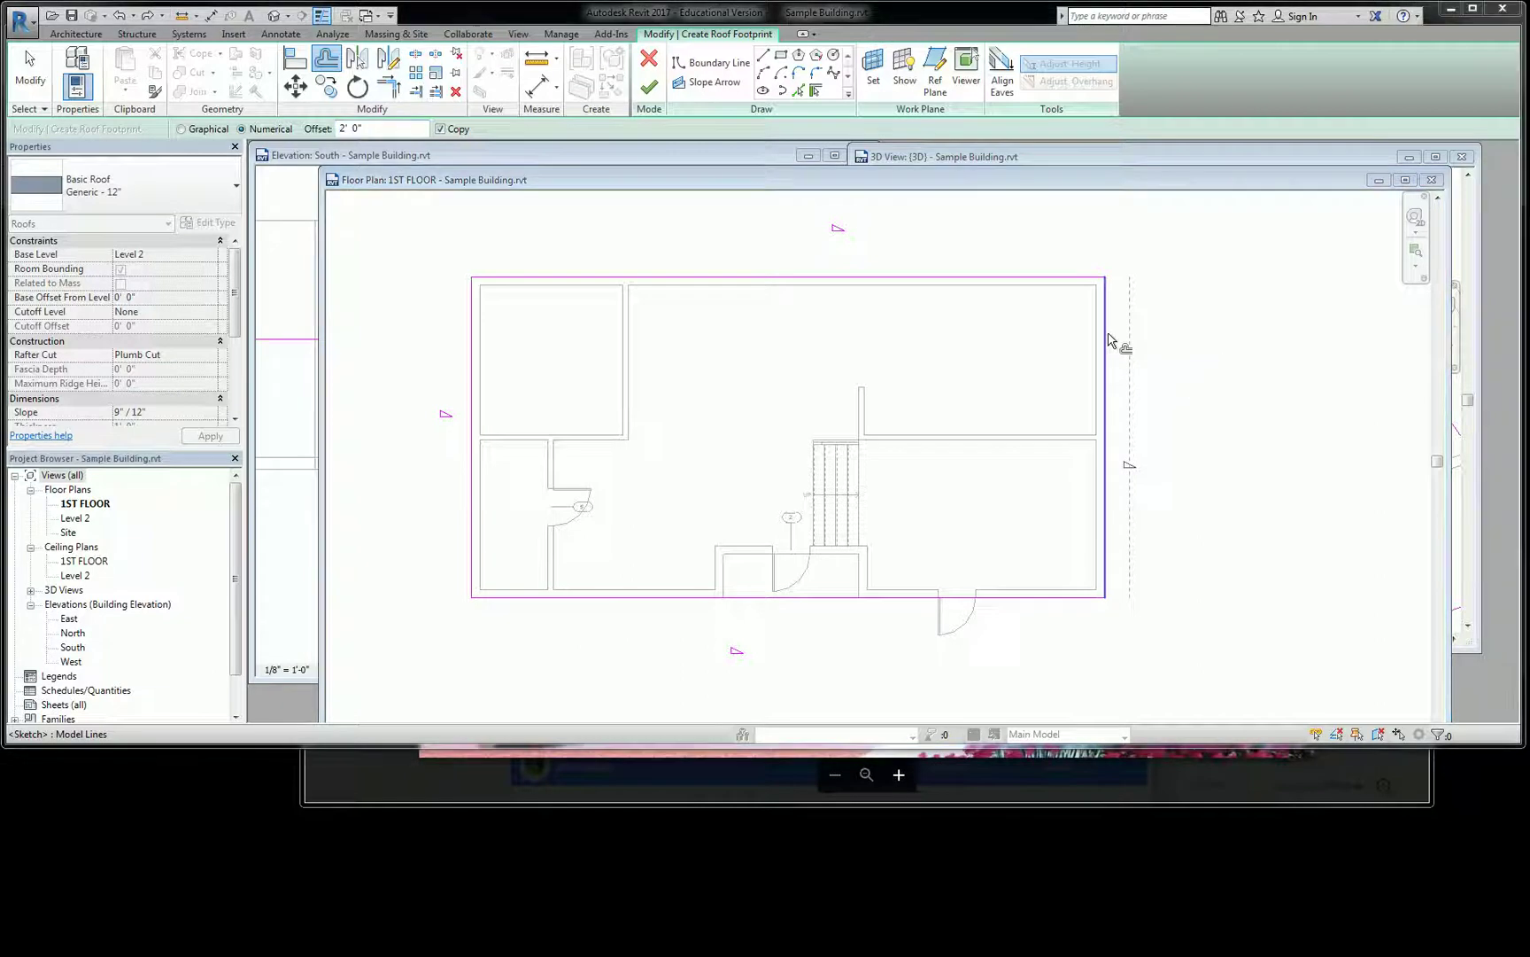
pyautogui.hotkey('alt', 'Tab')
pyautogui.hotkey('alt', 'Tab')
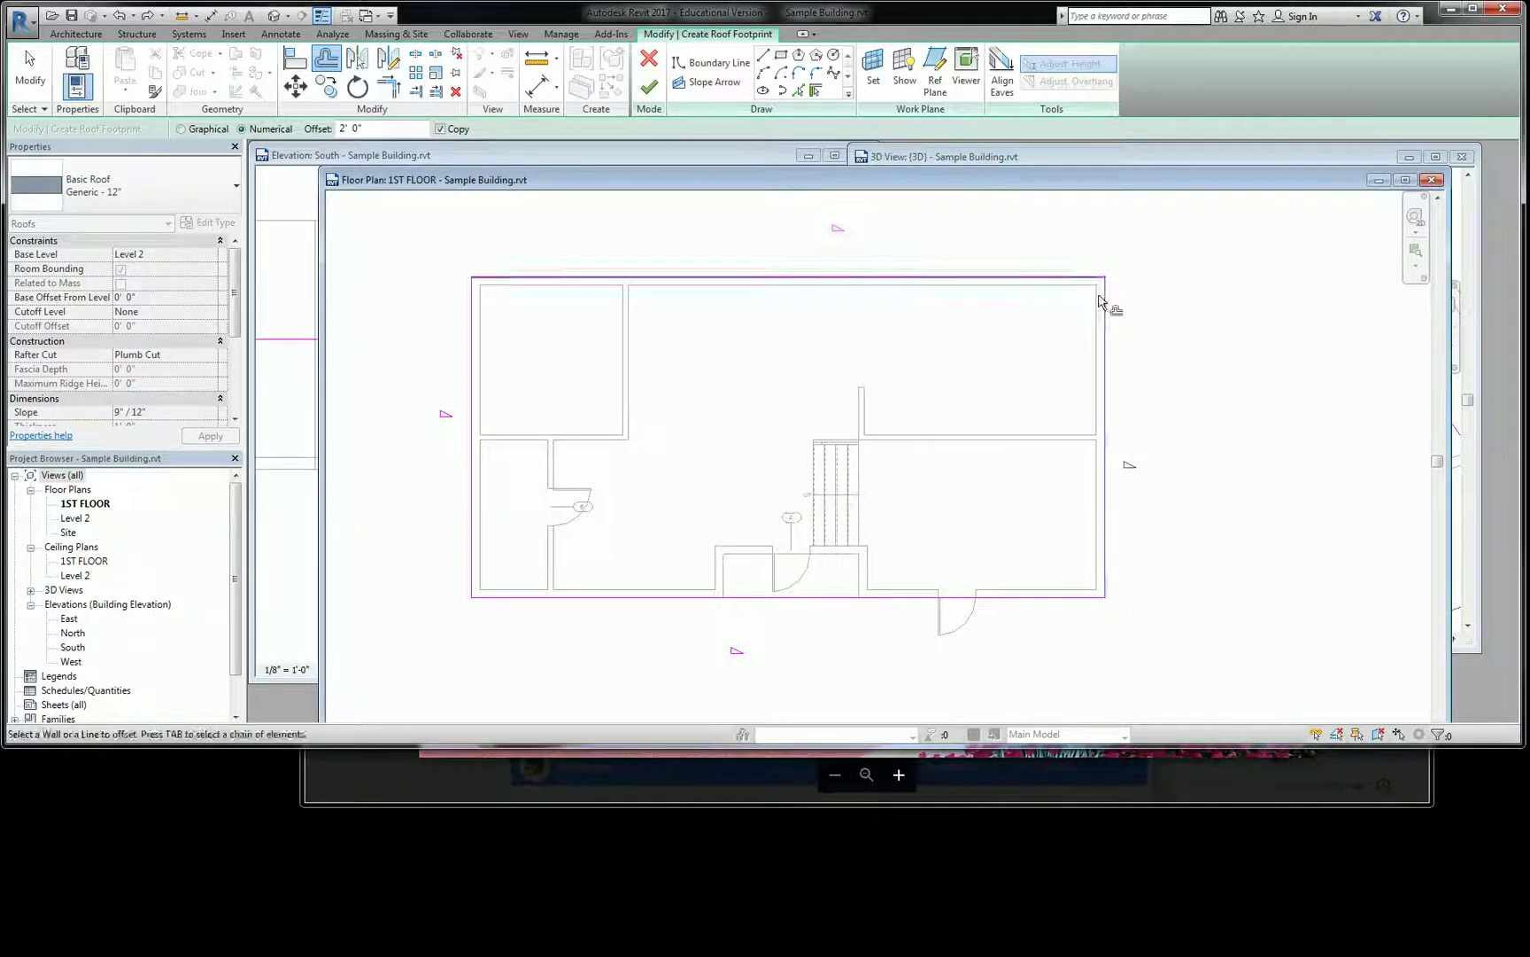
pyautogui.press('Escape')
pyautogui.press('Escape')
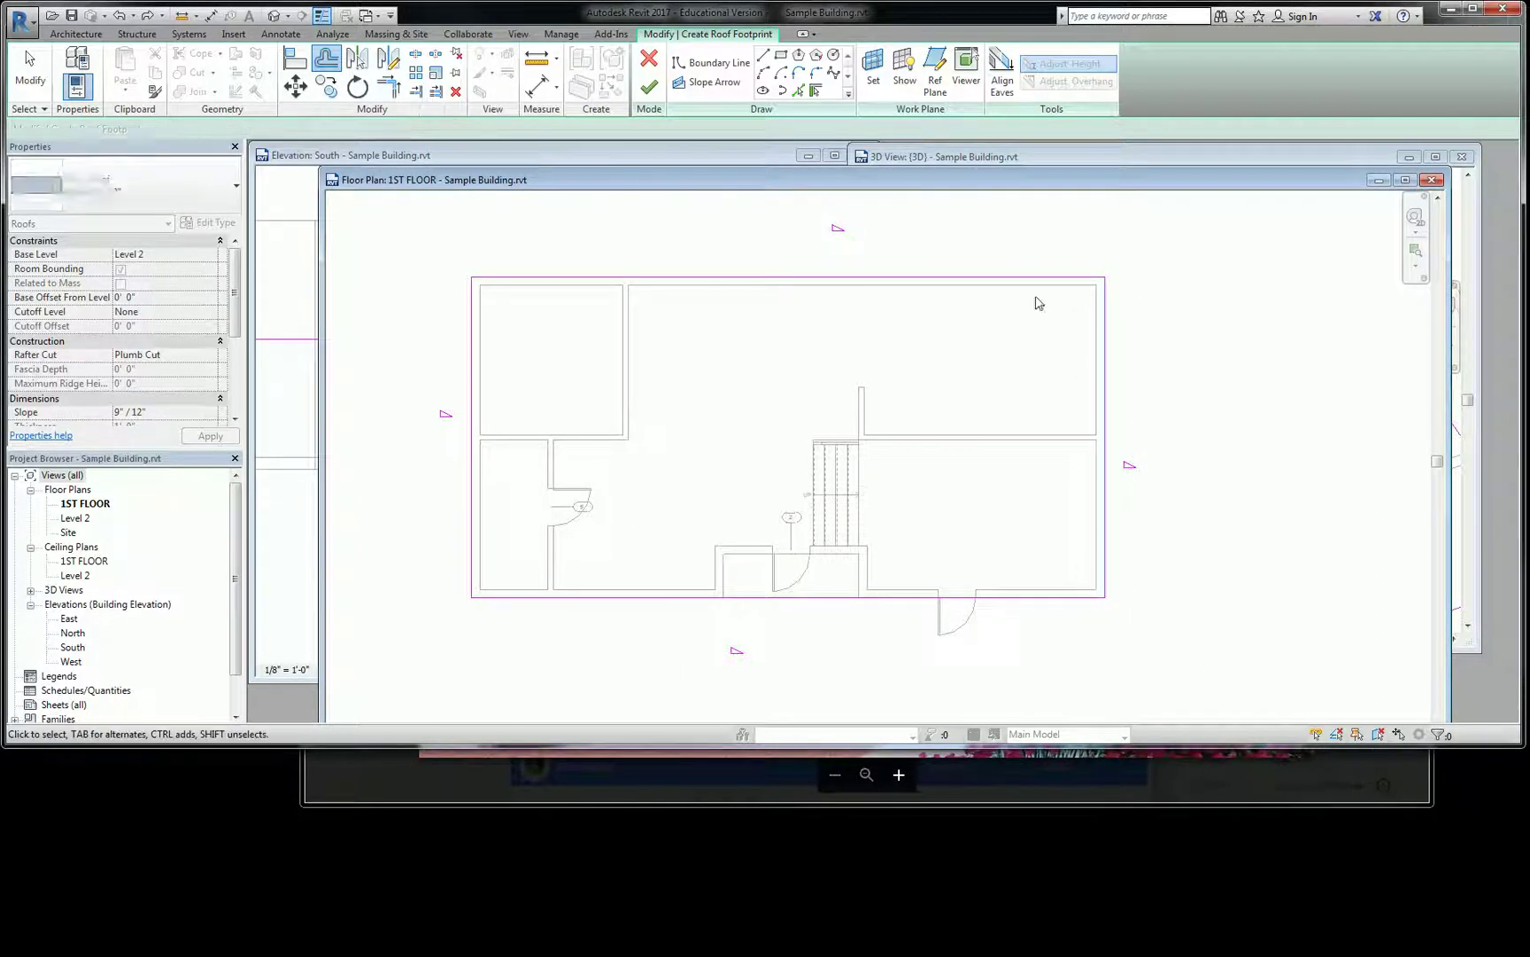
# Copy the top, right, bottom and left roof edges 2' outward and delete the four inner lines
pyautogui.click(325, 57)
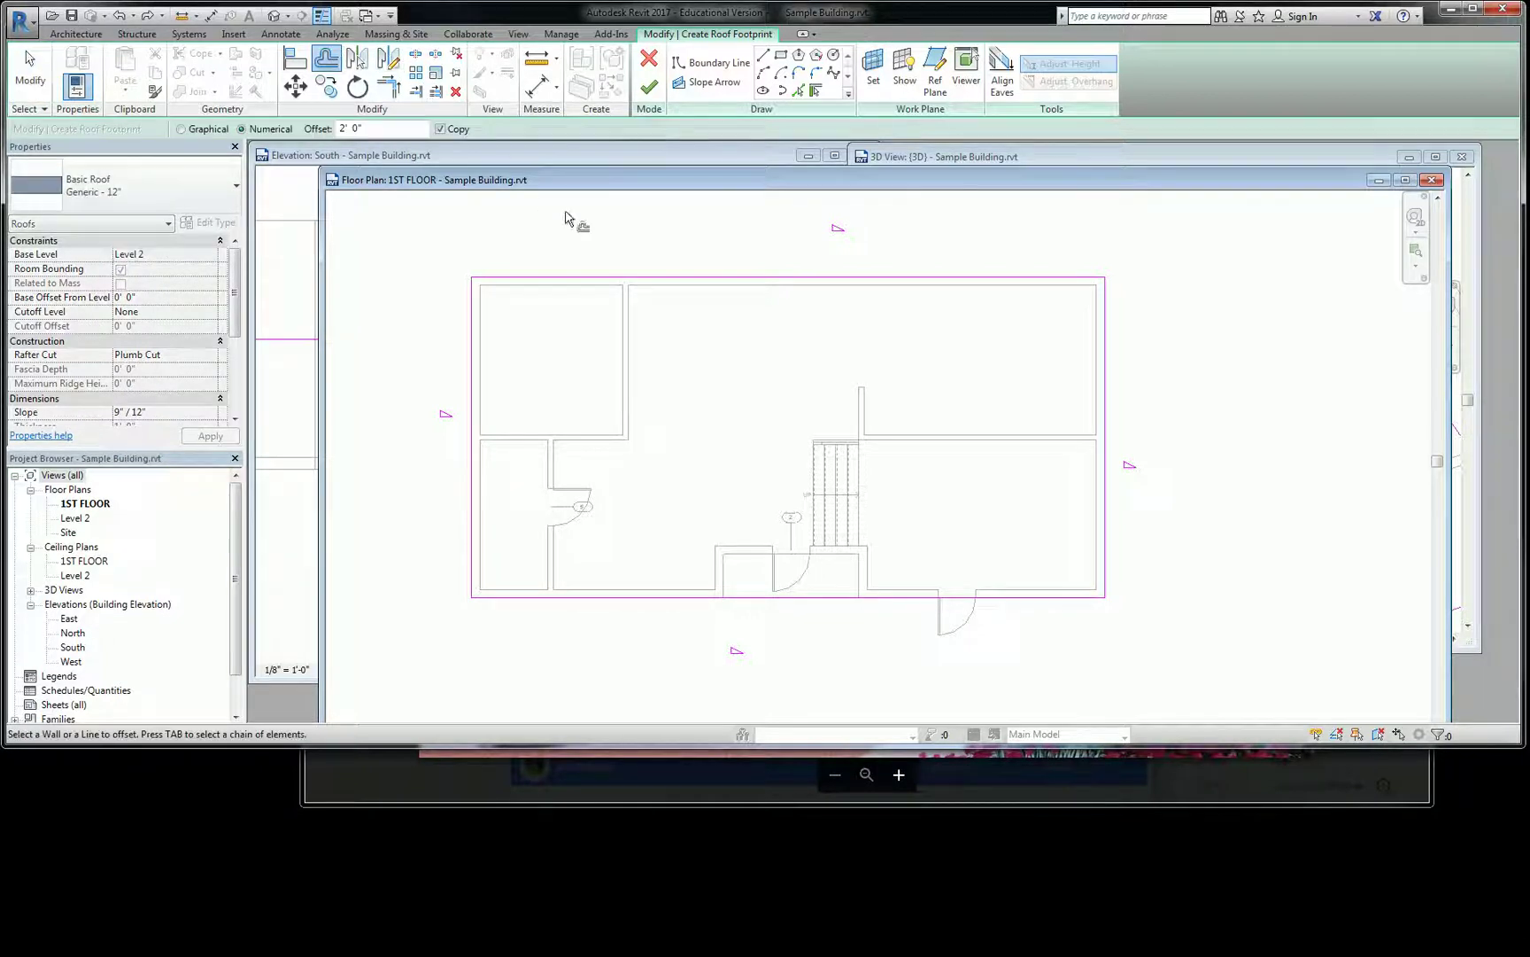
pyautogui.click(677, 280)
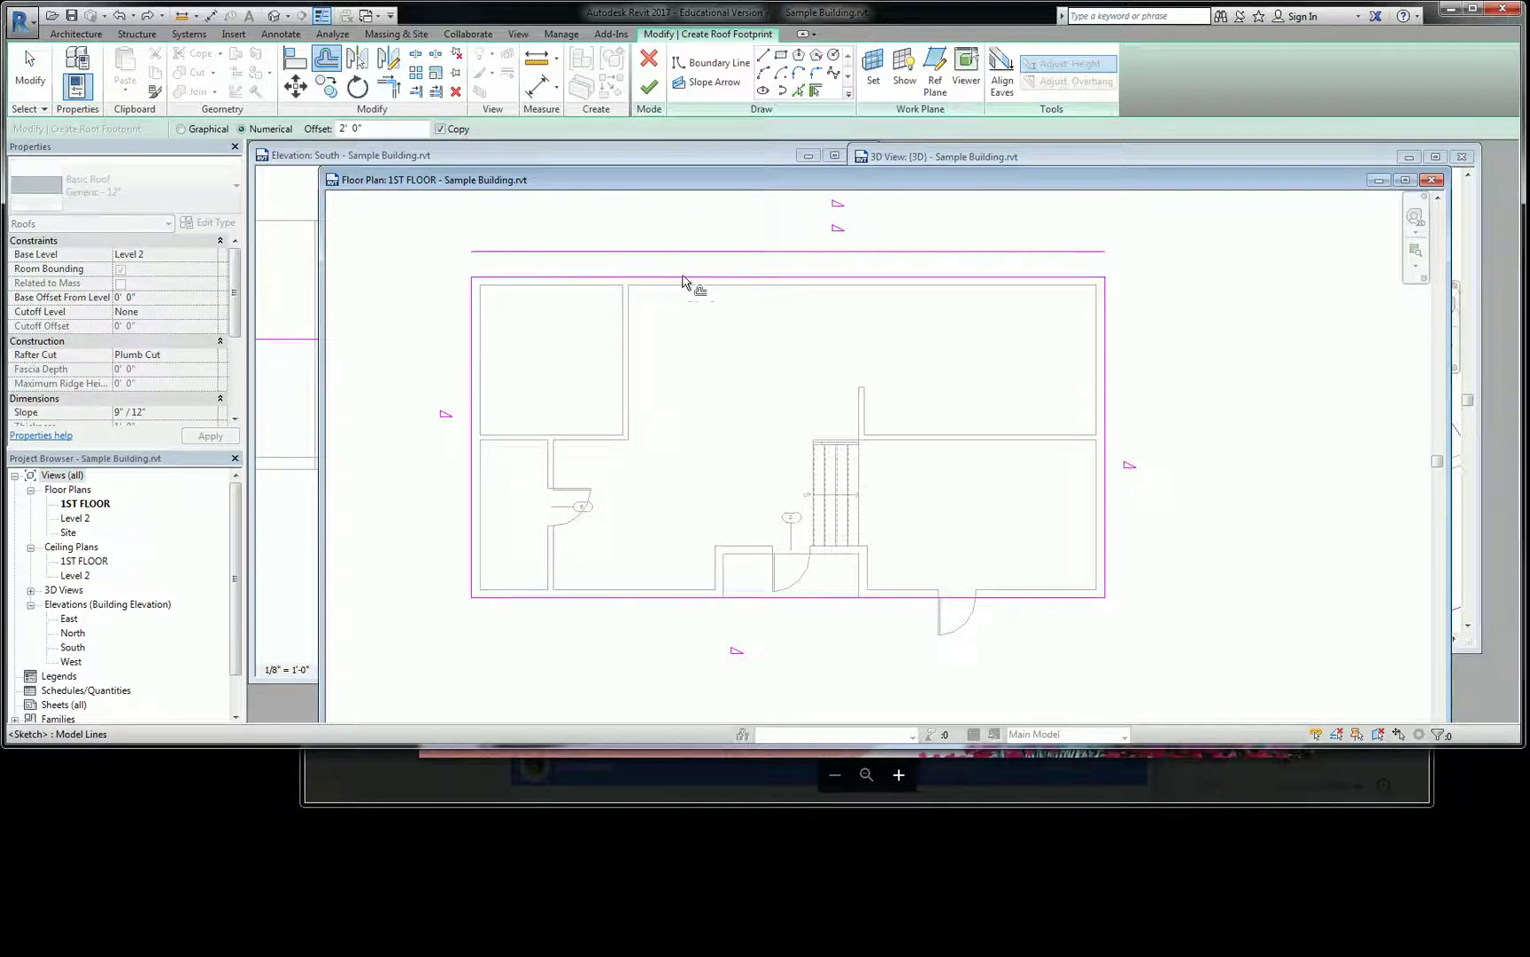
pyautogui.click(1110, 335)
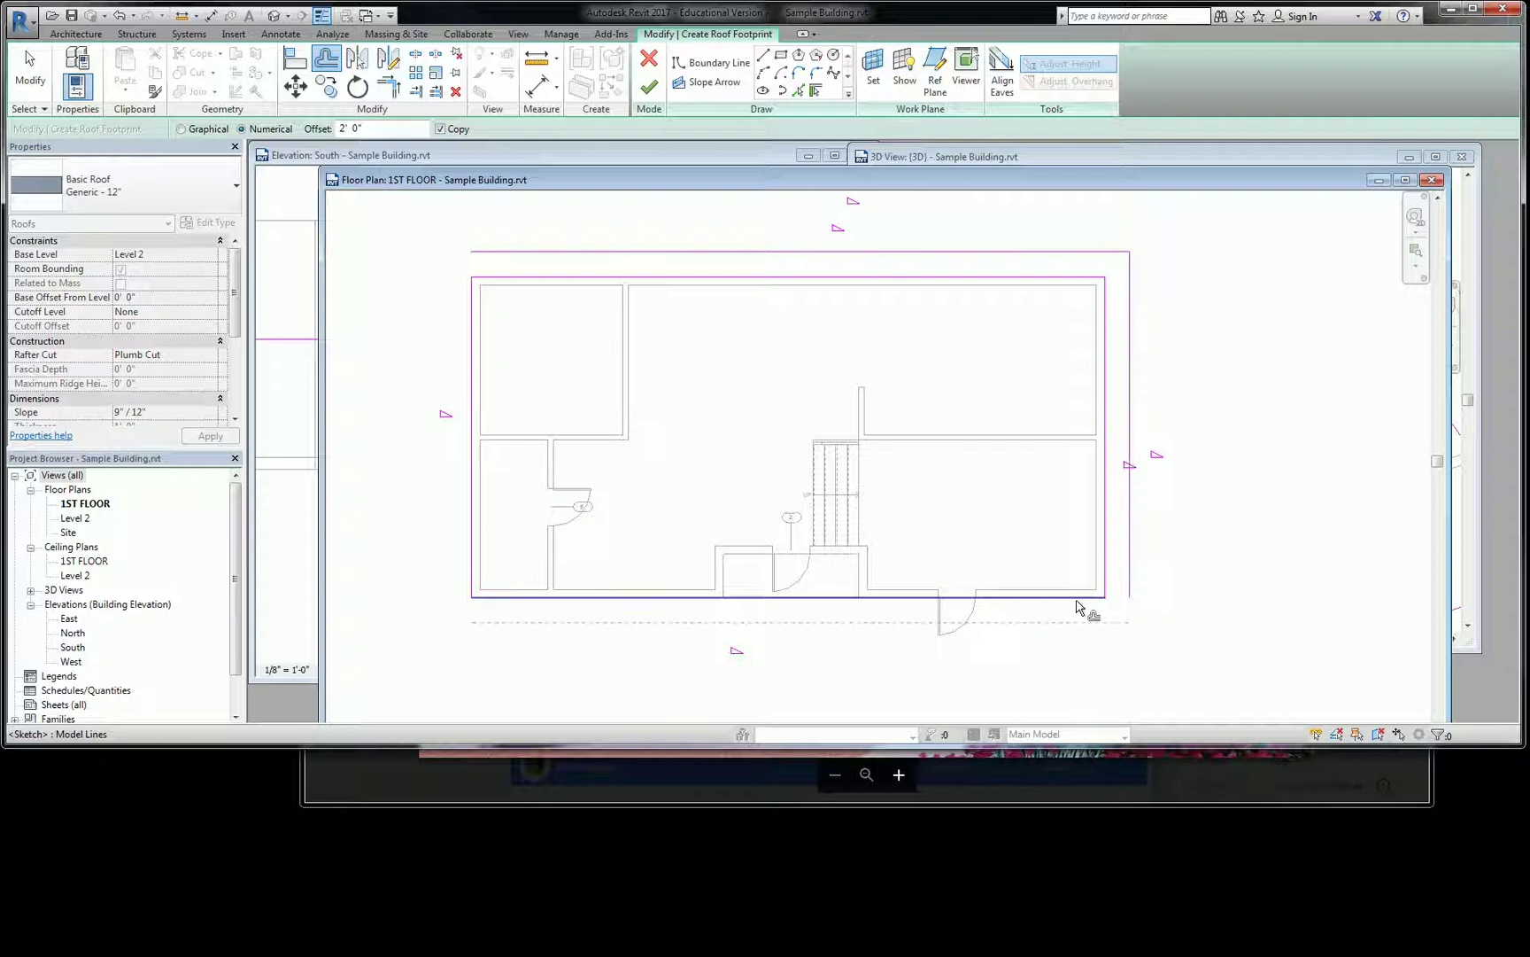
pyautogui.click(686, 602)
pyautogui.click(486, 492)
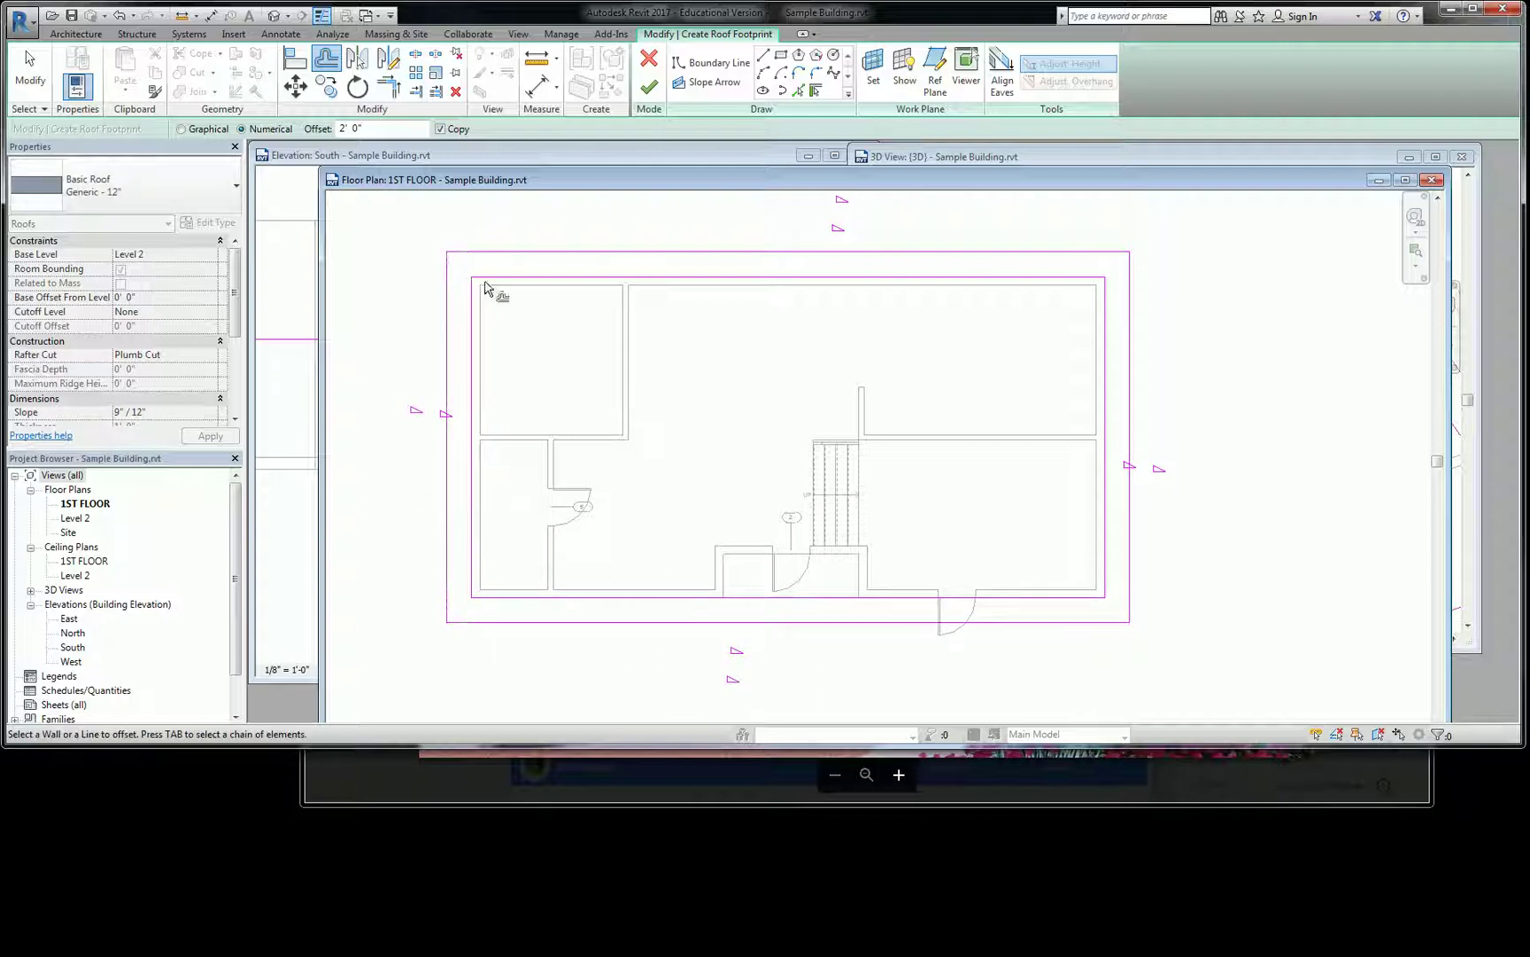
pyautogui.press('Escape')
pyautogui.press('Escape')
pyautogui.press('Tab')
pyautogui.click(600, 284)
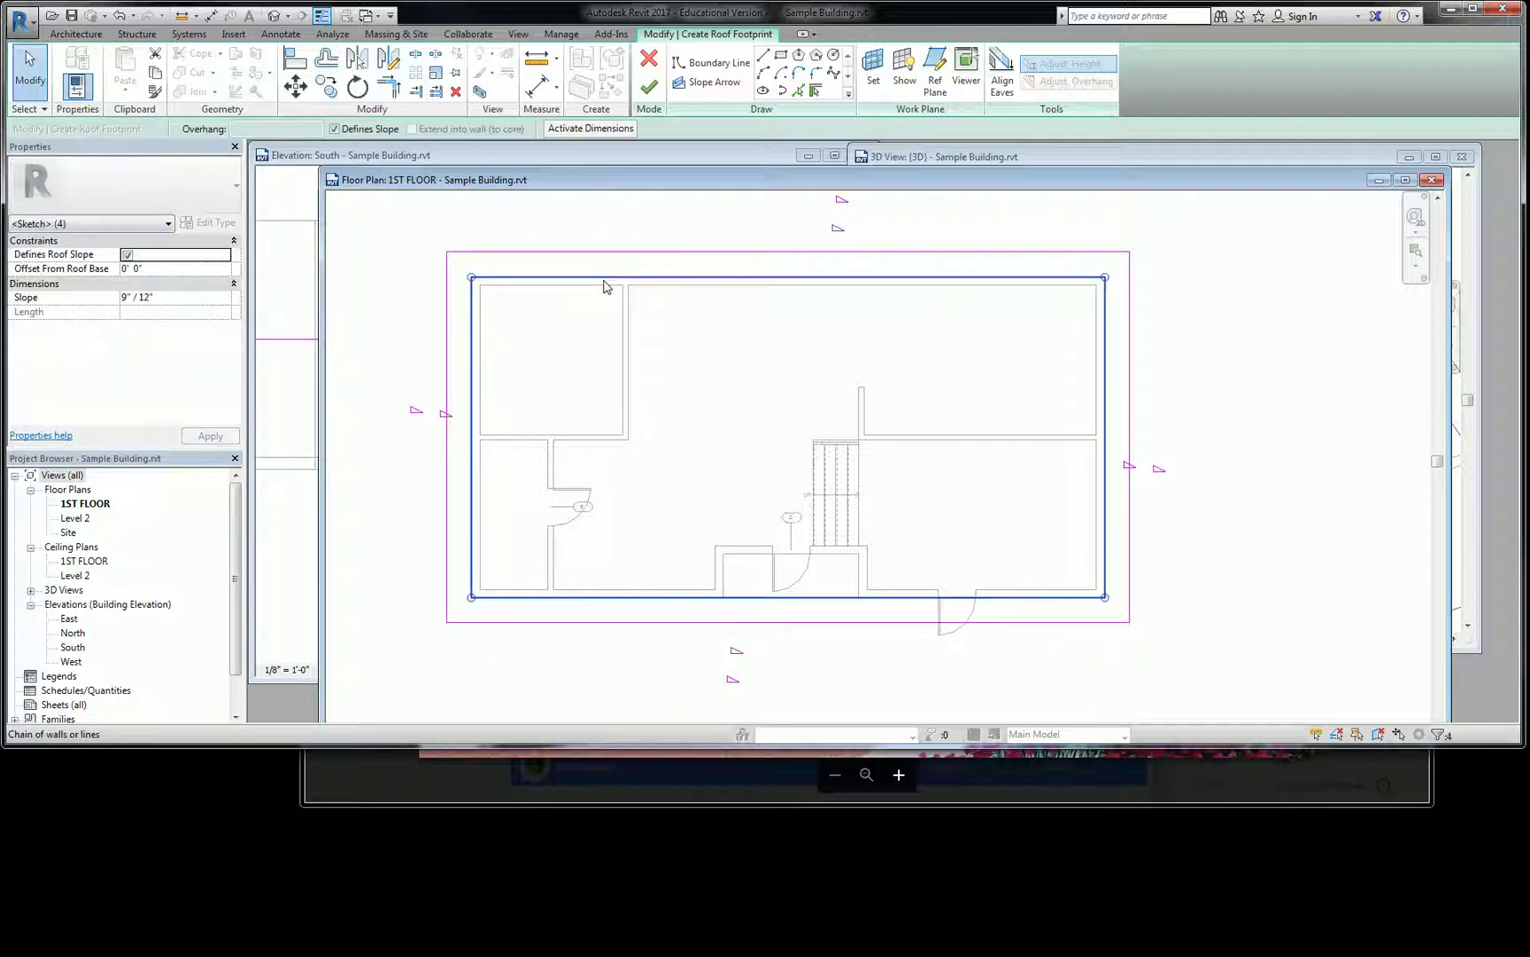
pyautogui.press('Delete')
# Finish the roof sketch without attaching the walls and bring the 3D view forward
pyautogui.click(649, 86)
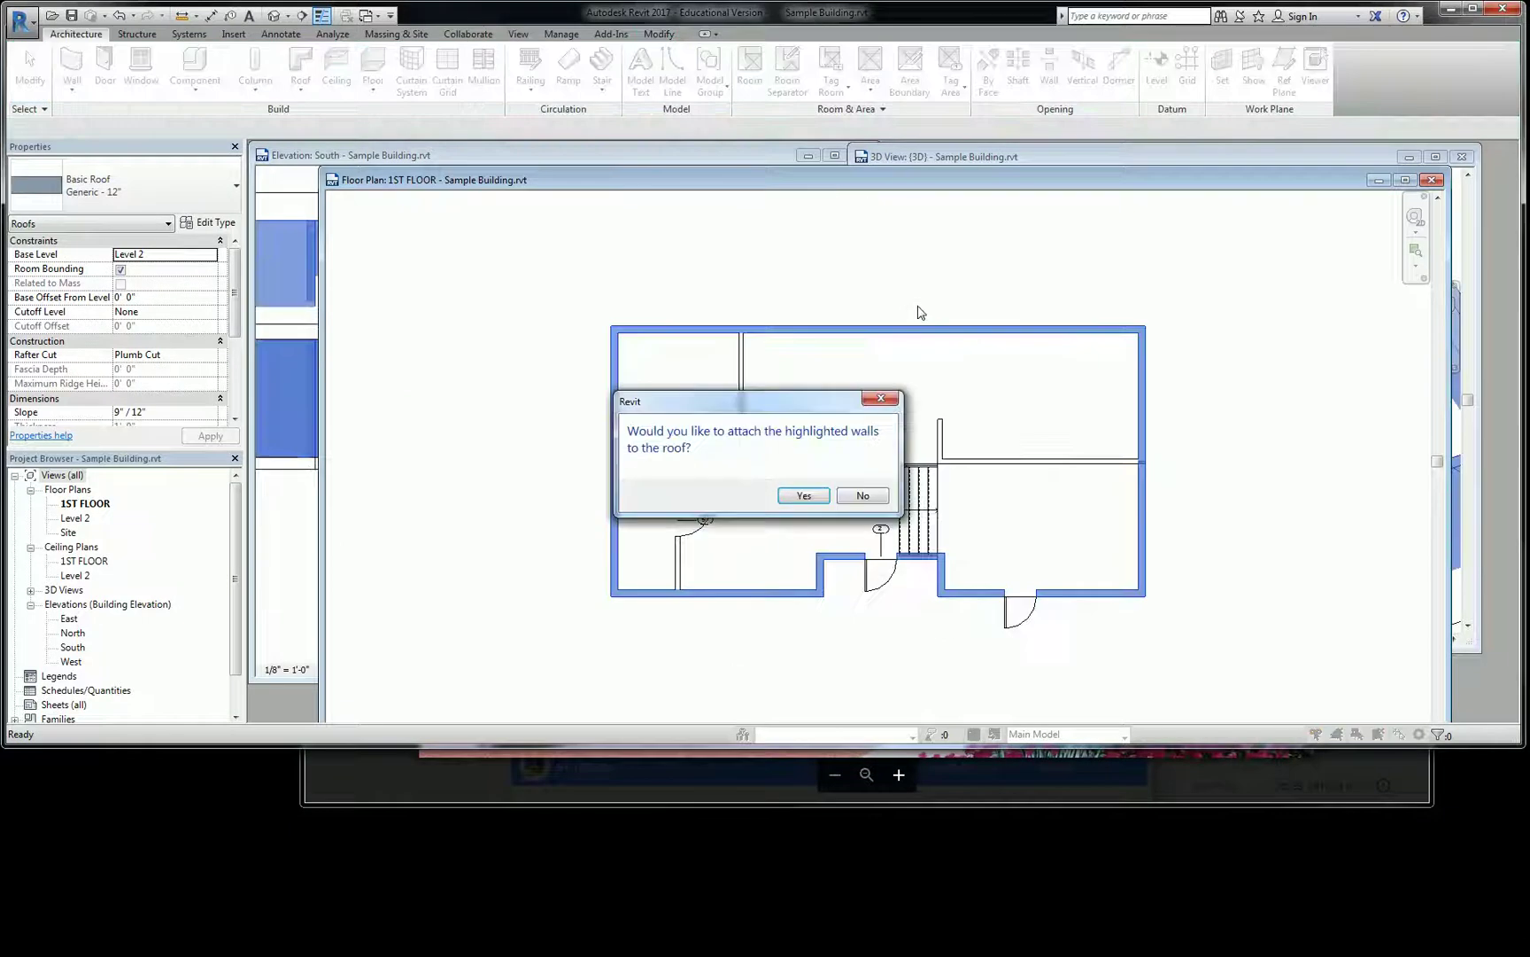
pyautogui.click(861, 496)
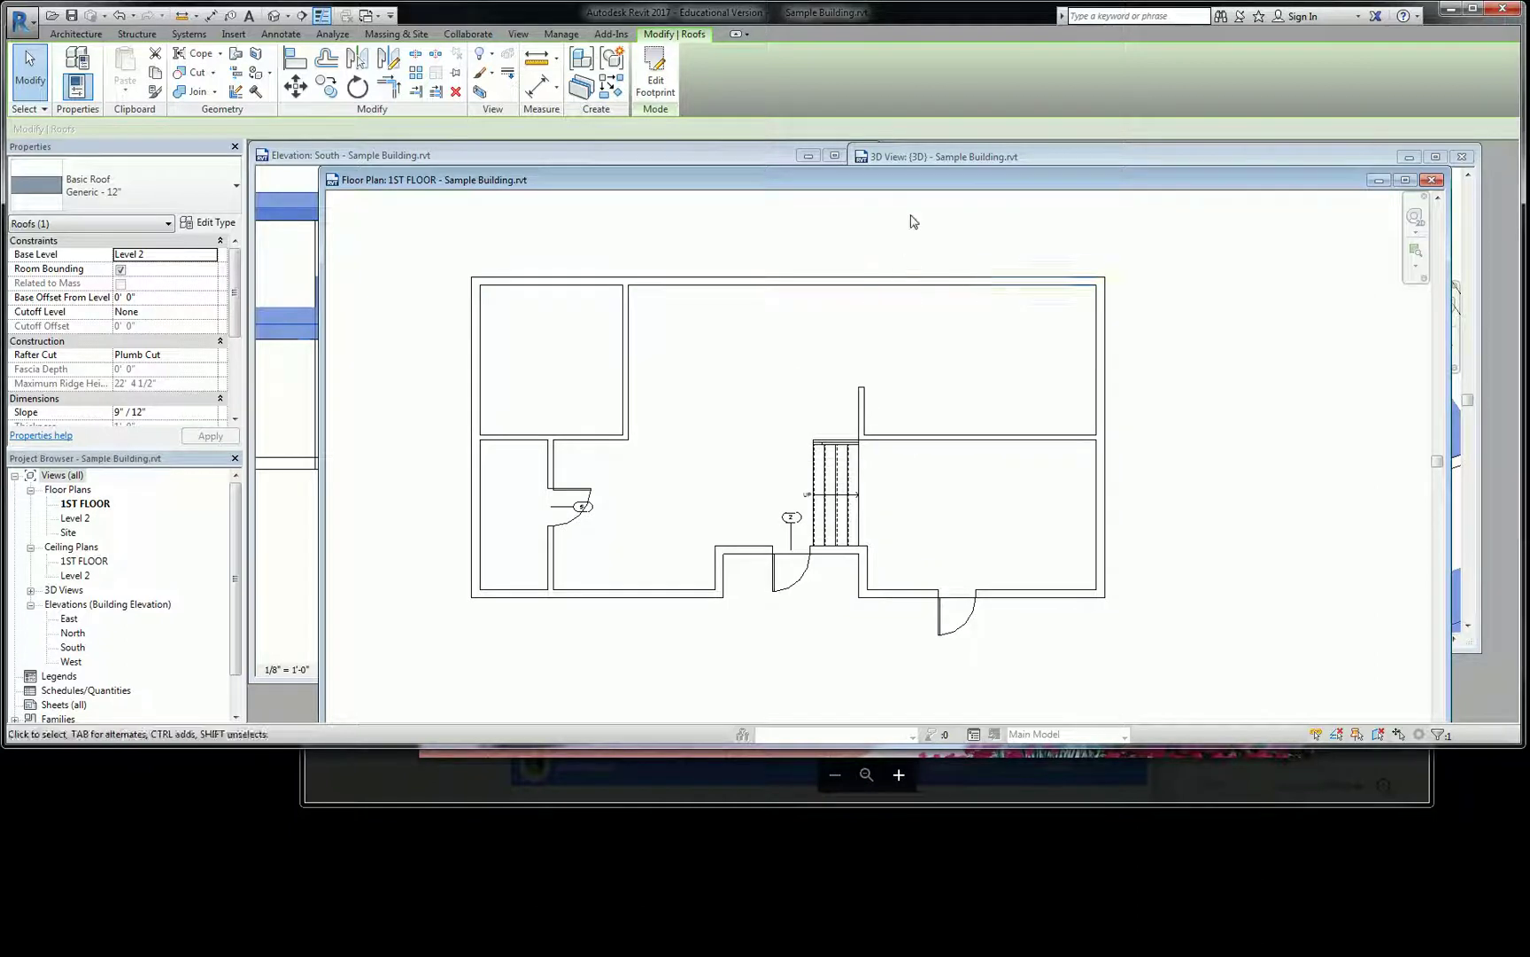
pyautogui.click(939, 158)
pyautogui.scroll(-5, 1151, 348)
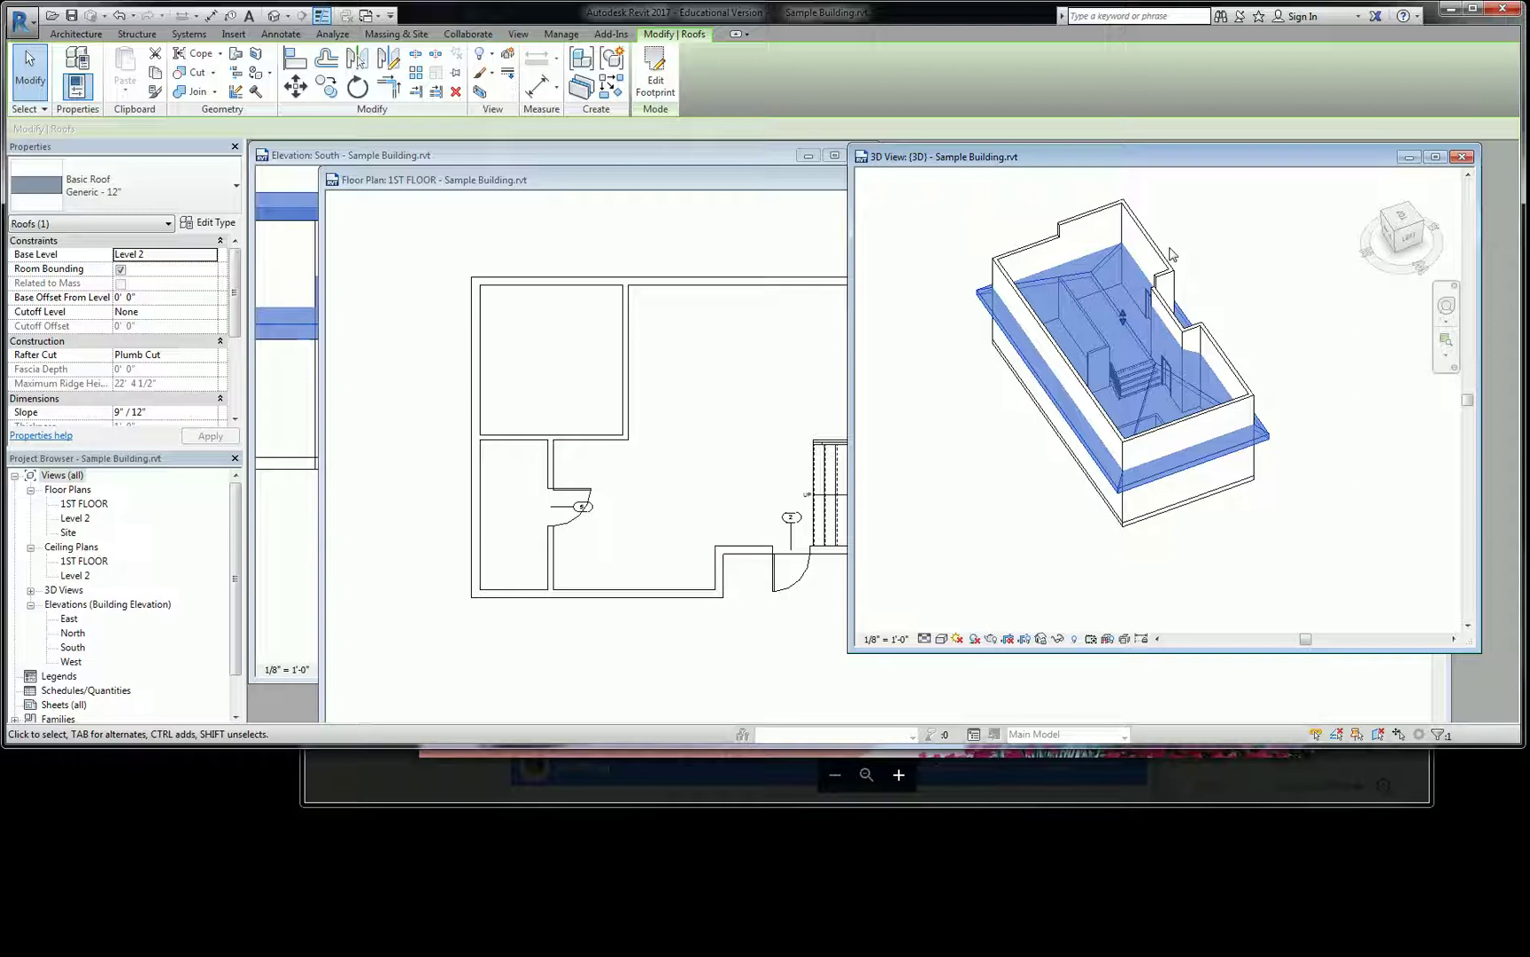
# Orbit the 3D view to inspect the new hip roof from the side and from above
pyautogui.keyDown('shift'); pyautogui.moveTo(1171, 254); pyautogui.dragTo(1190, 383, button='middle'); pyautogui.keyUp('shift')
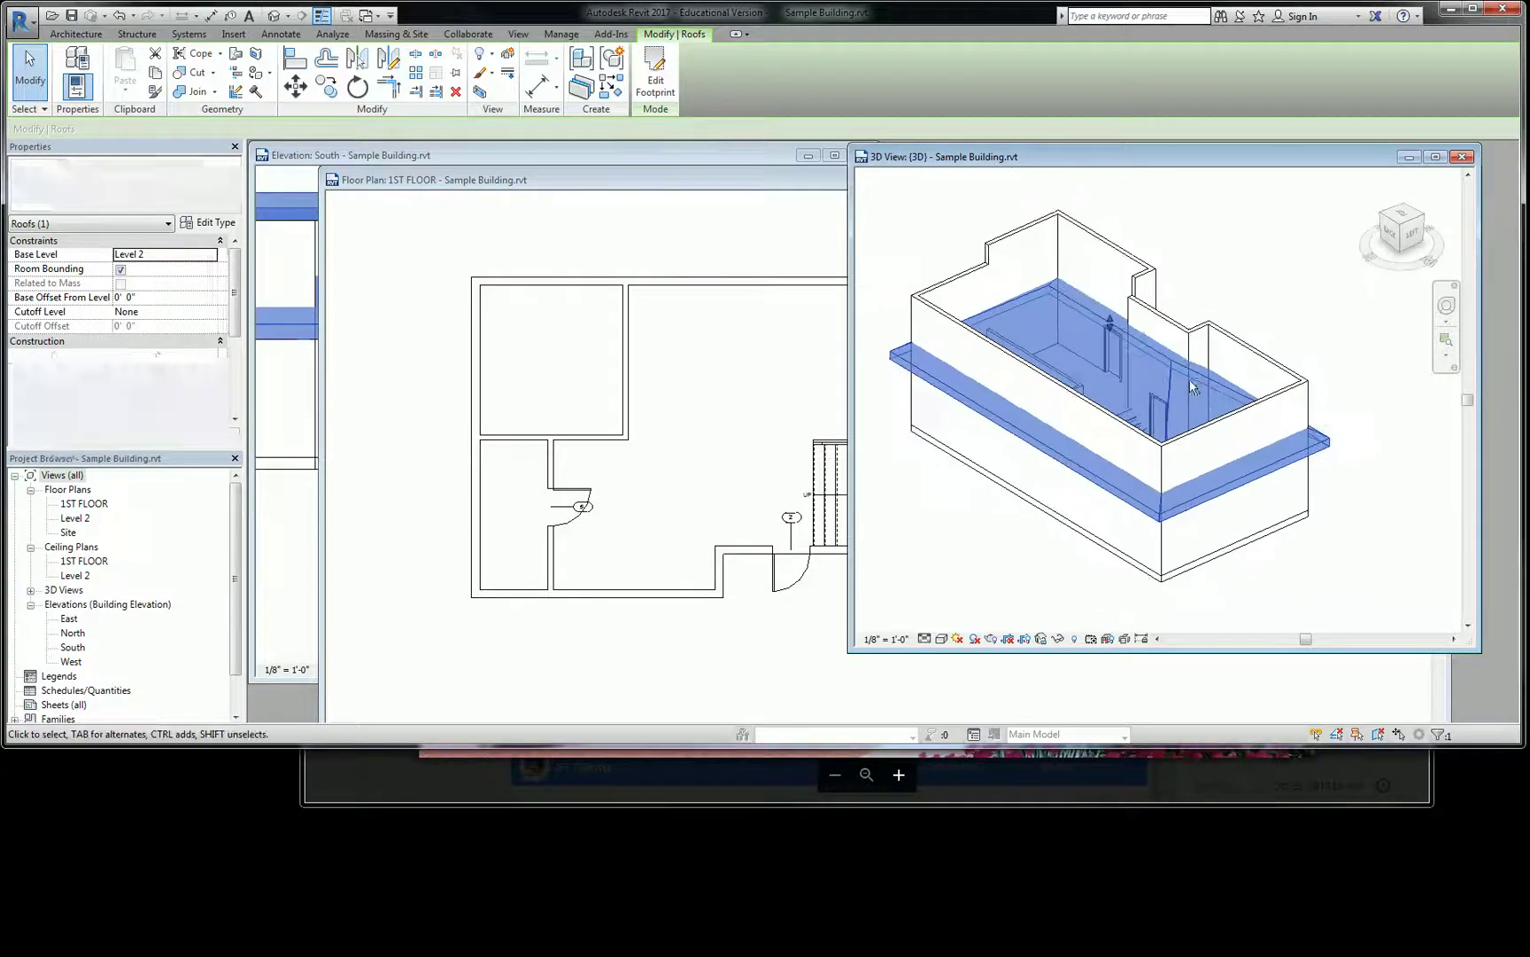
pyautogui.press('Escape')
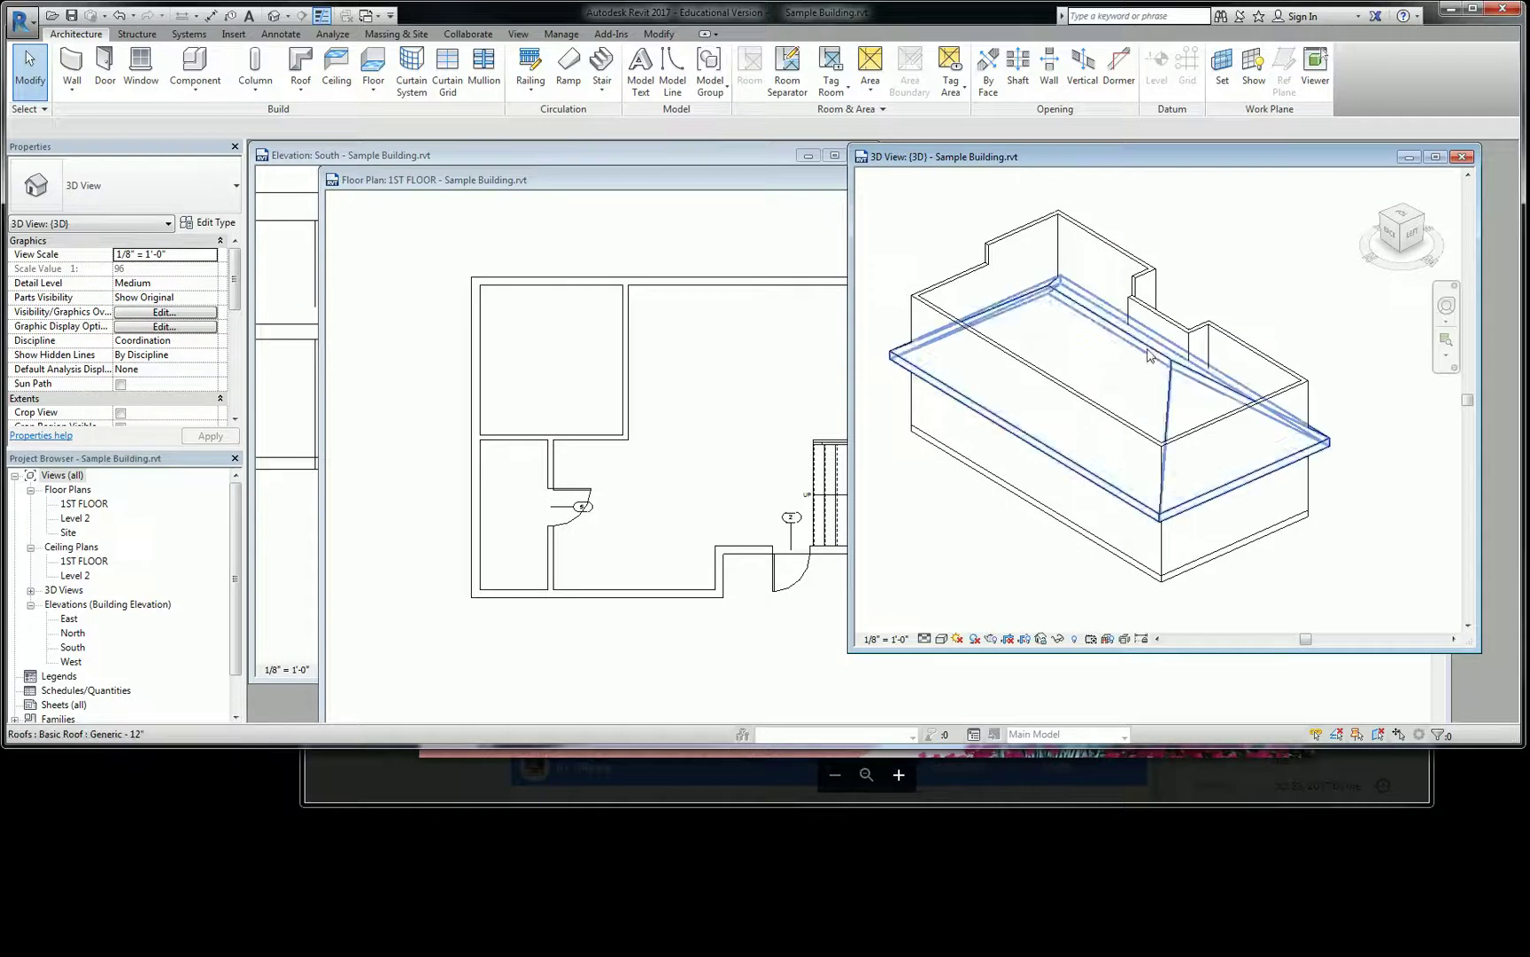
pyautogui.click(1194, 390)
pyautogui.scroll(-2, 1233, 412)
pyautogui.scroll(5, 1234, 412)
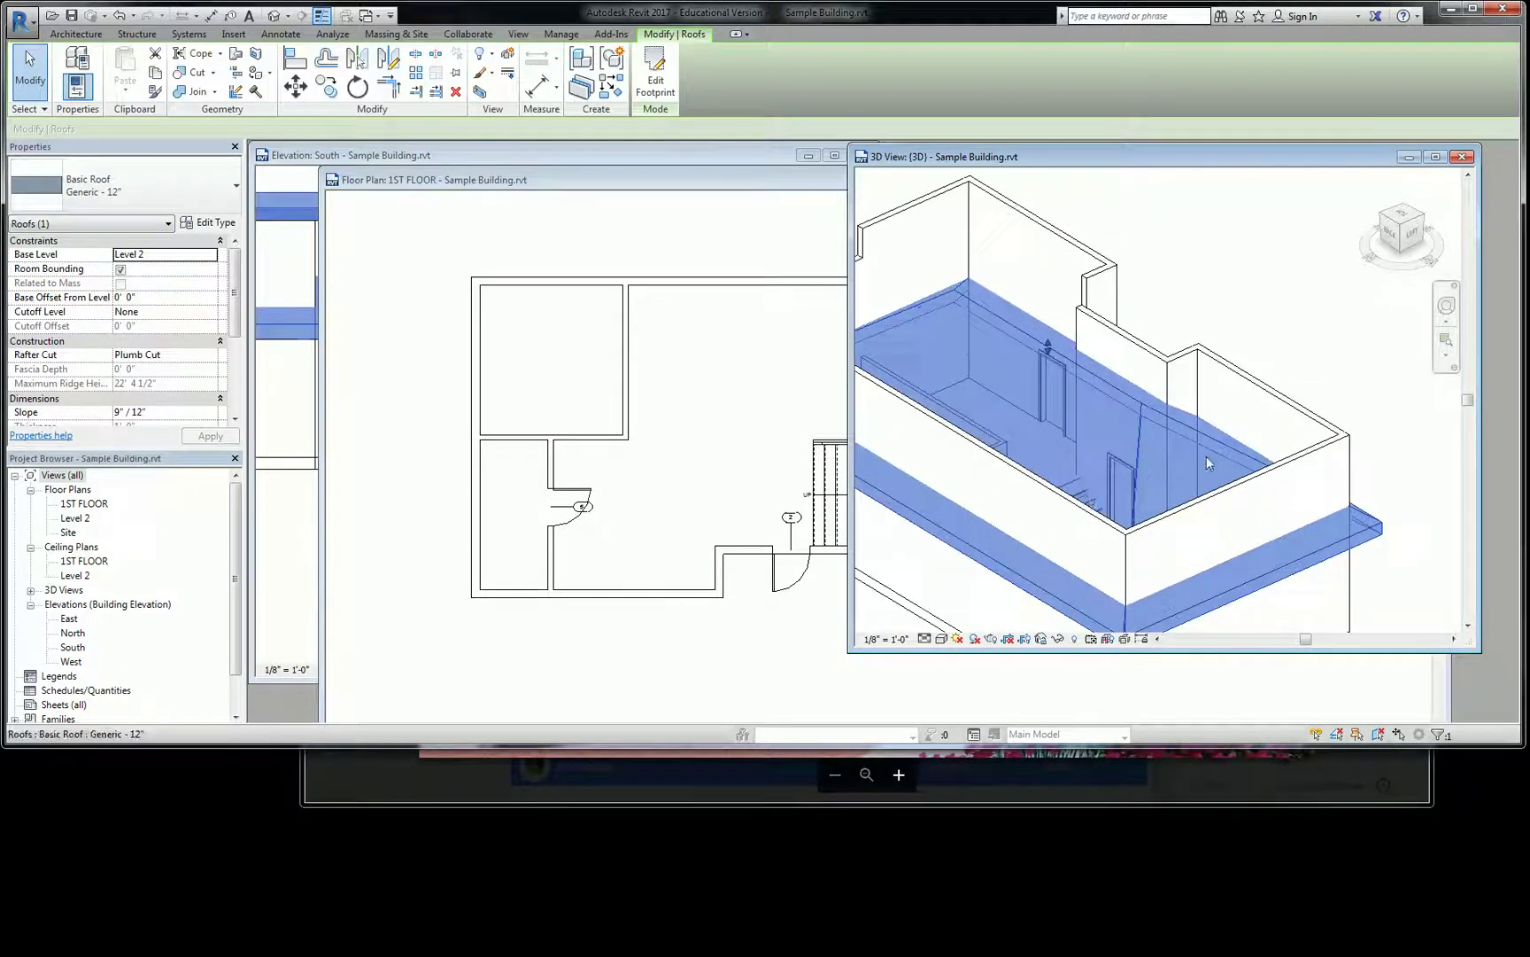
pyautogui.rightClick(1266, 496)
pyautogui.press('Escape')
pyautogui.keyDown('shift'); pyautogui.moveTo(1254, 447); pyautogui.dragTo(1185, 373, button='middle'); pyautogui.keyUp('shift')
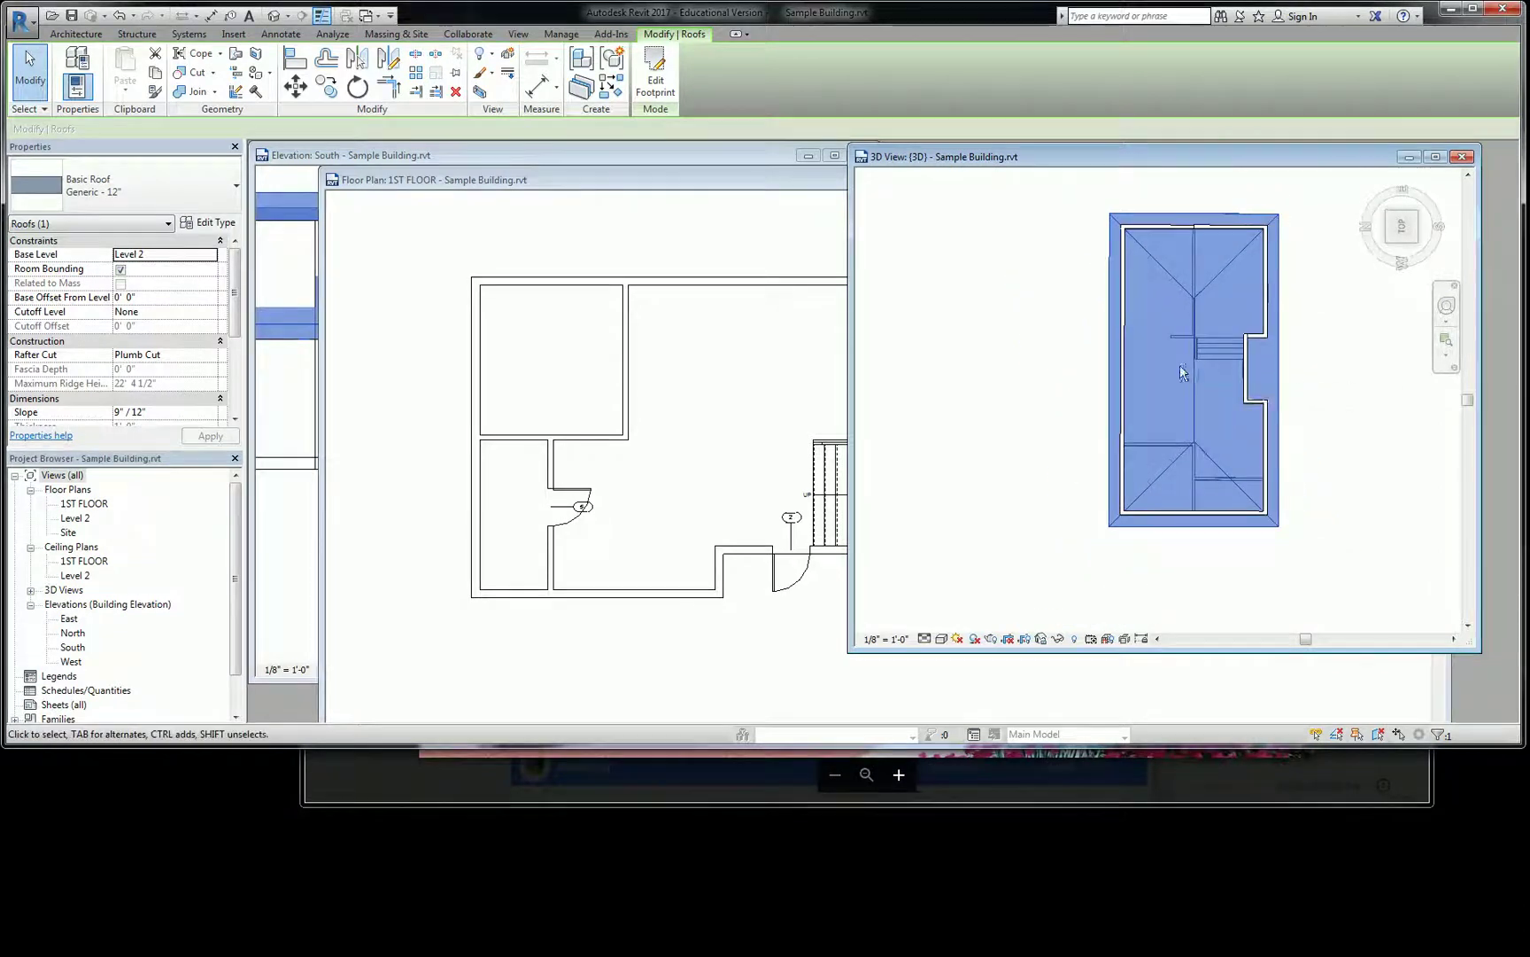
pyautogui.click(1317, 374)
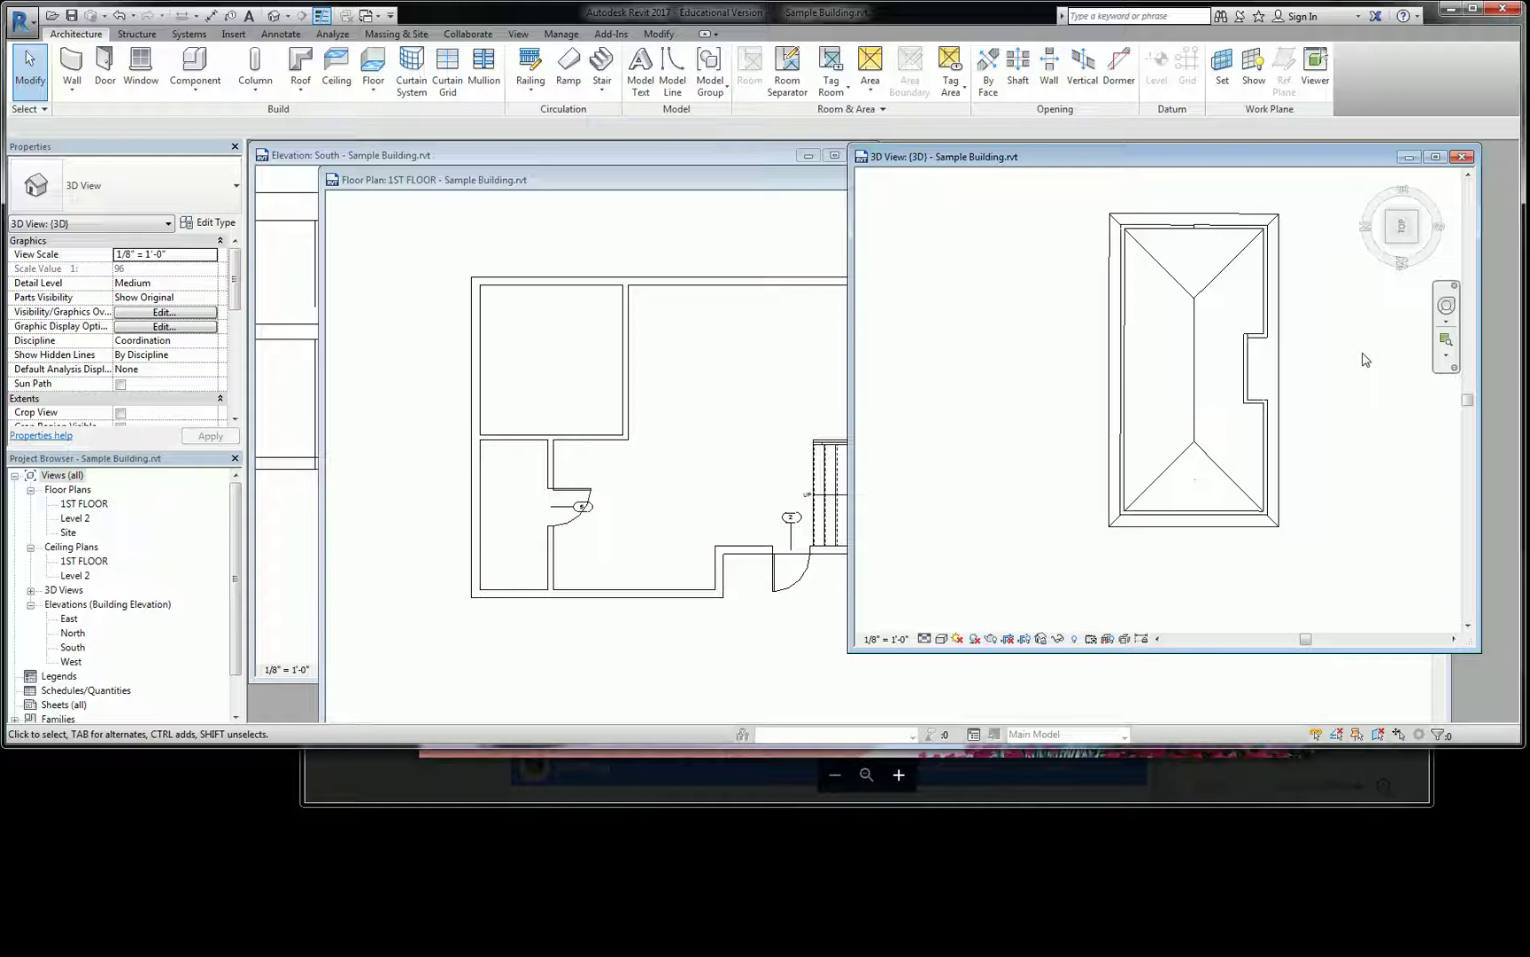
# Show the South elevation and select the roof to check that it sits at Level 2
pyautogui.click(274, 156)
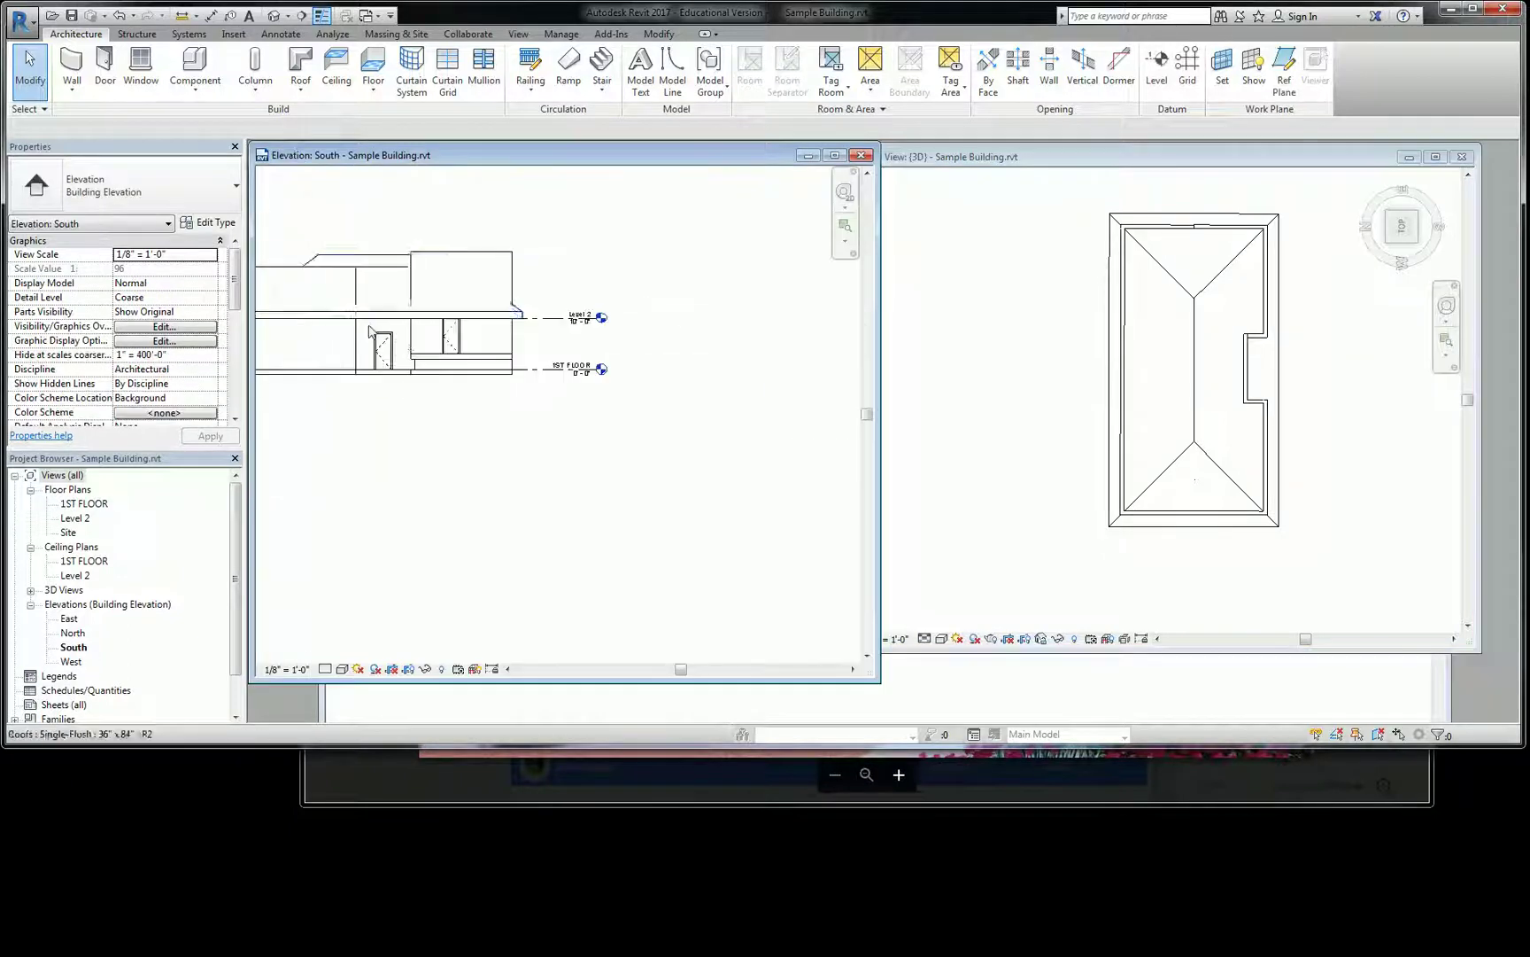
pyautogui.scroll(-2, 370, 332)
pyautogui.scroll(4, 416, 319)
pyautogui.click(481, 305)
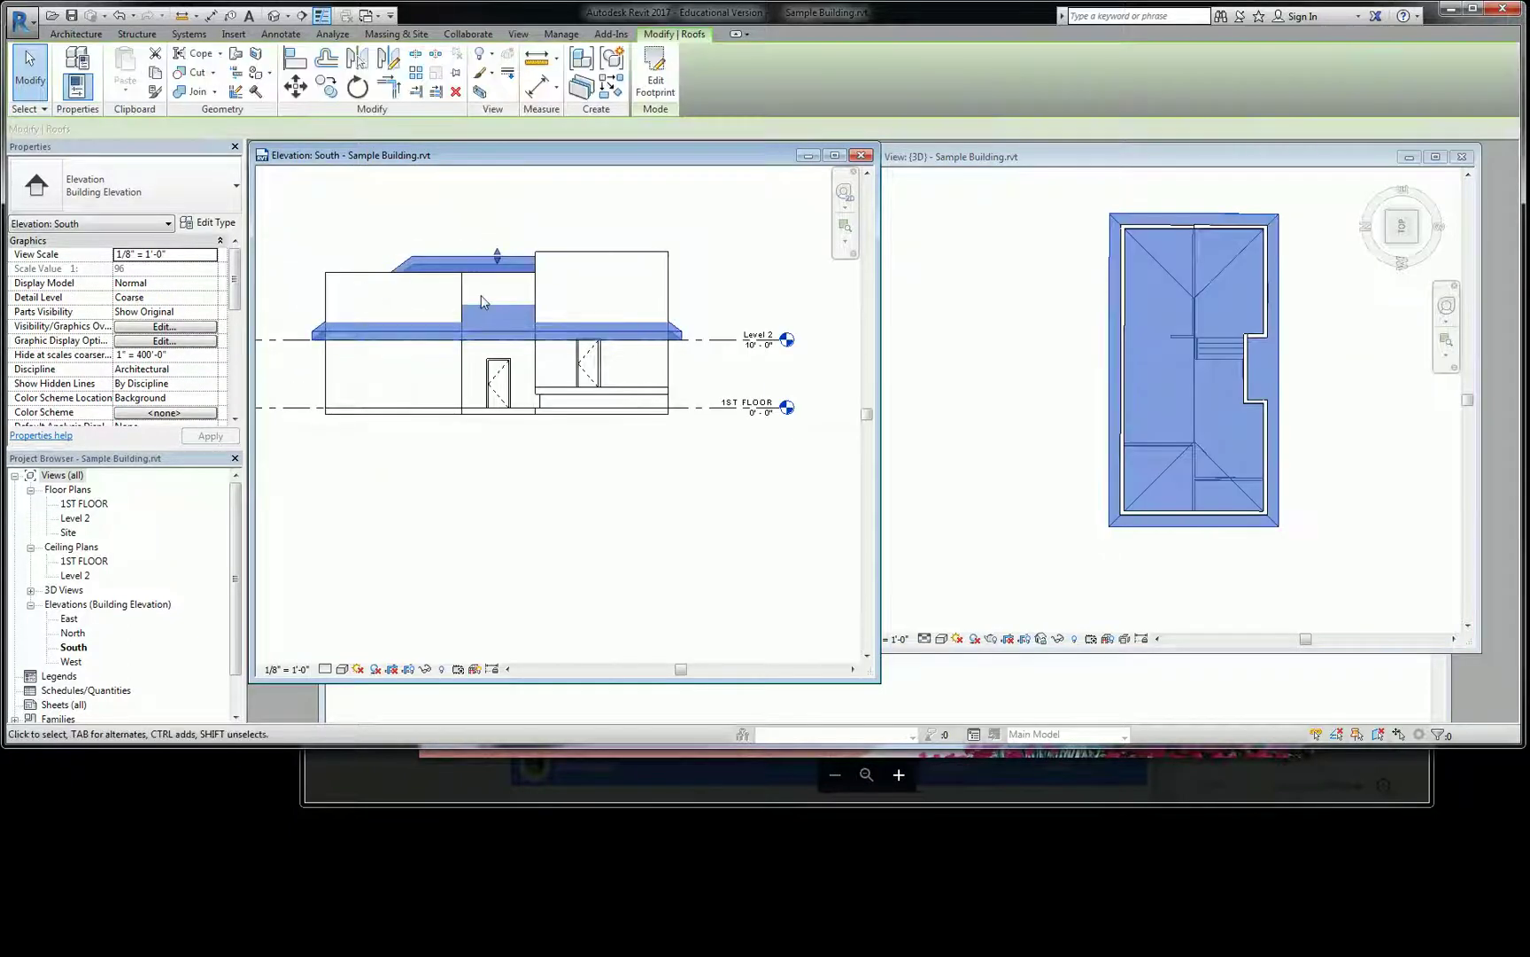
pyautogui.scroll(3, 606, 328)
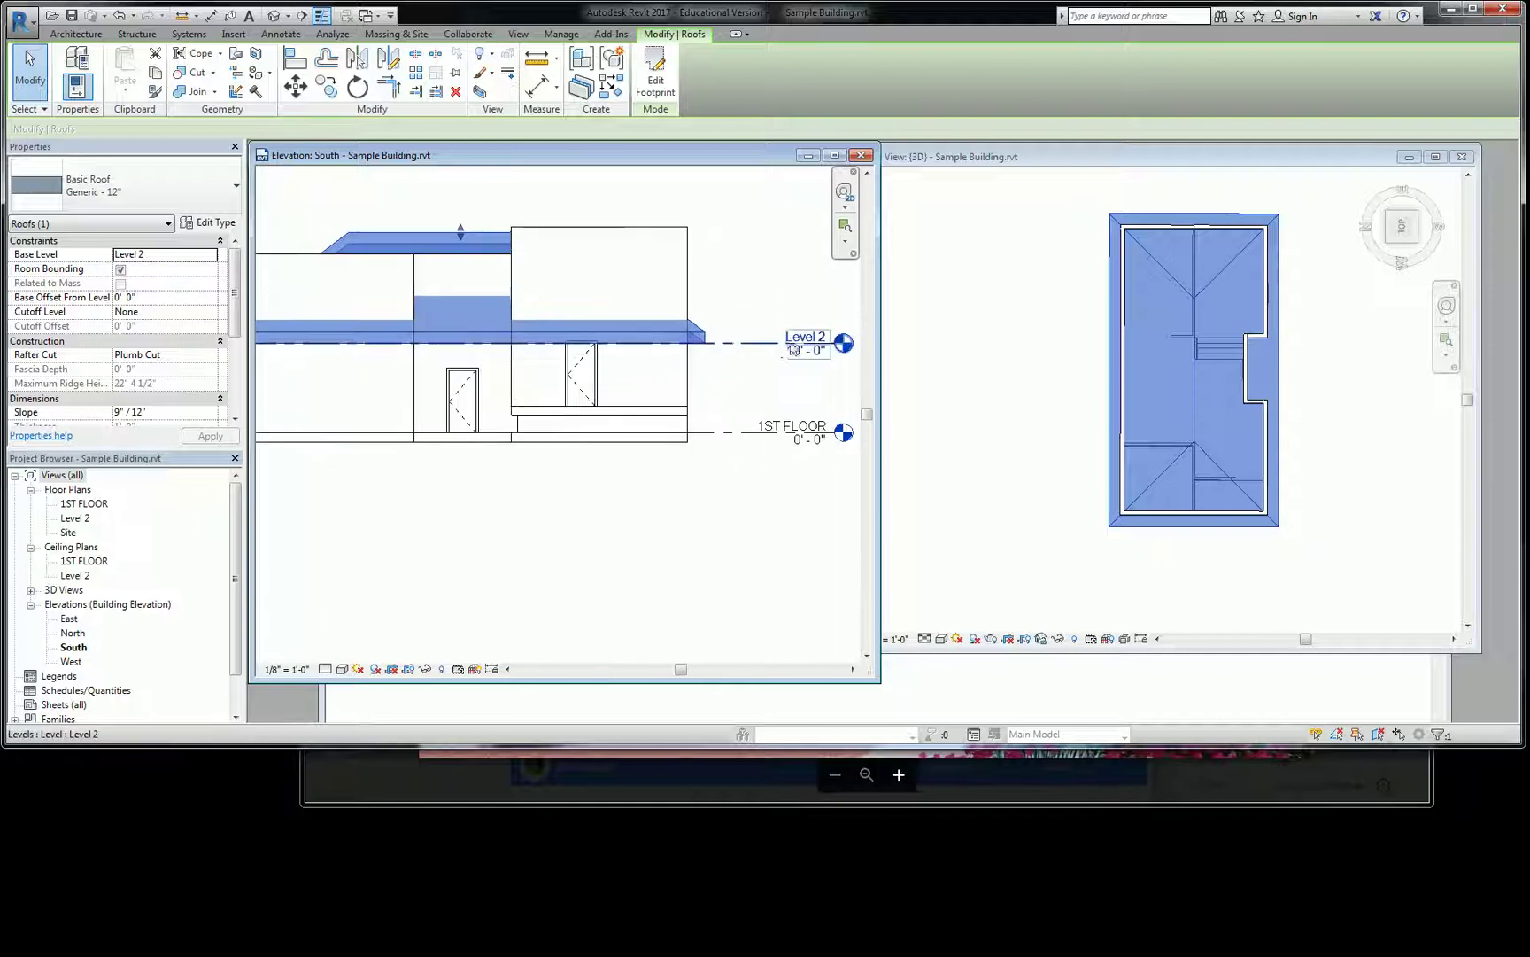
pyautogui.scroll(-3, 576, 318)
pyautogui.scroll(1, 624, 326)
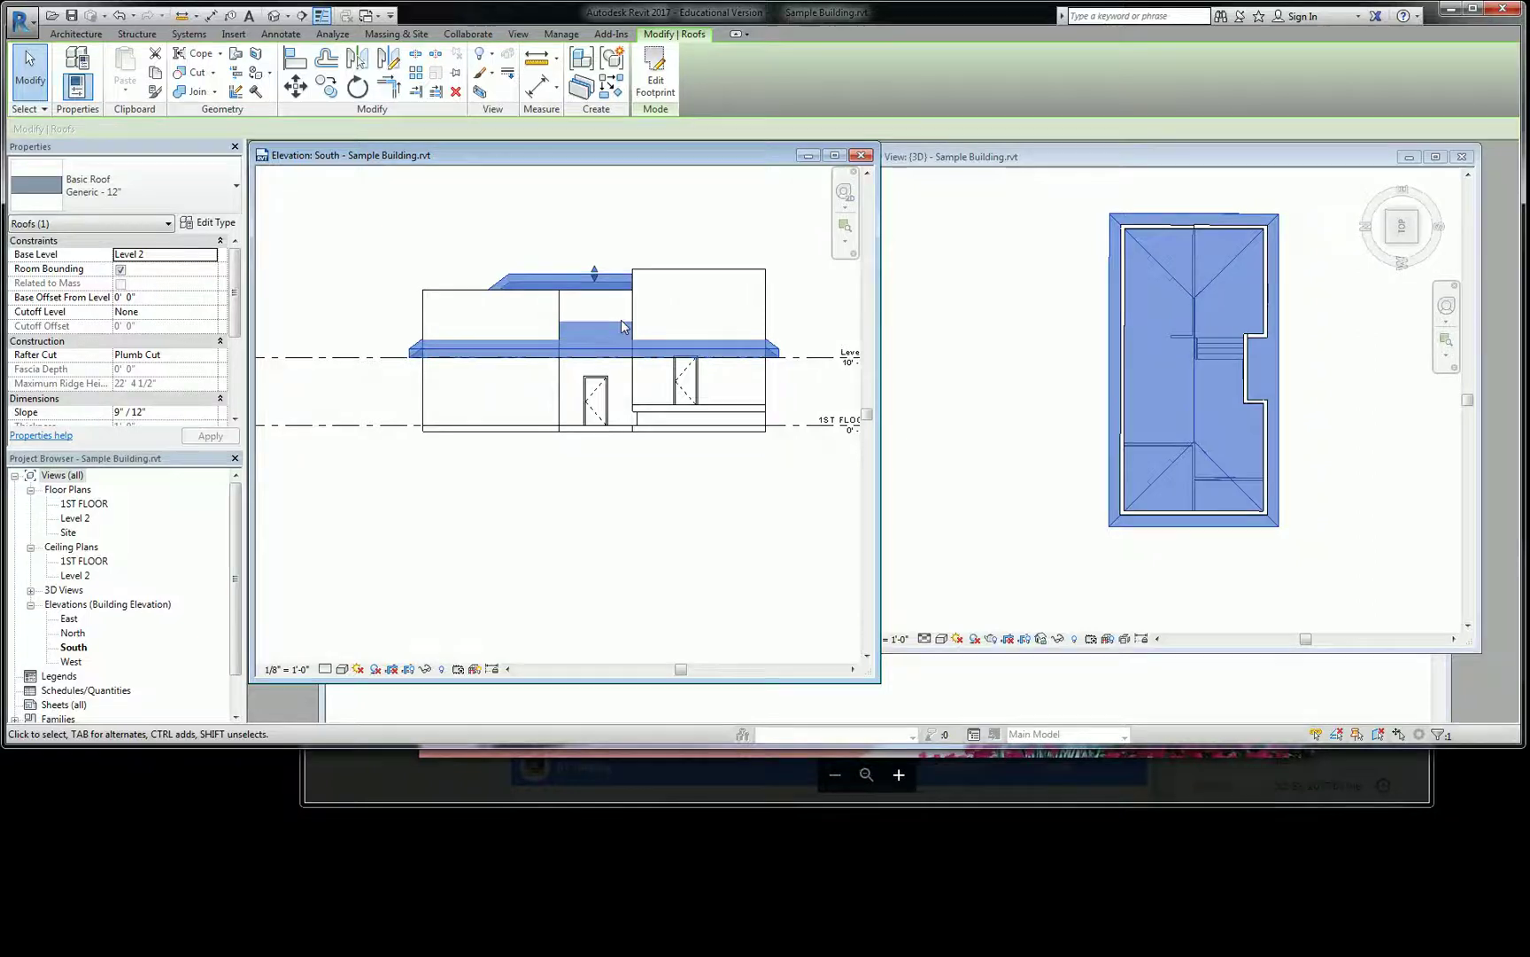
# Select the wall rising above the roof in the South elevation, then view it in 3D perspective
pyautogui.press('Escape')
pyautogui.scroll(3, 646, 310)
pyautogui.click(653, 234)
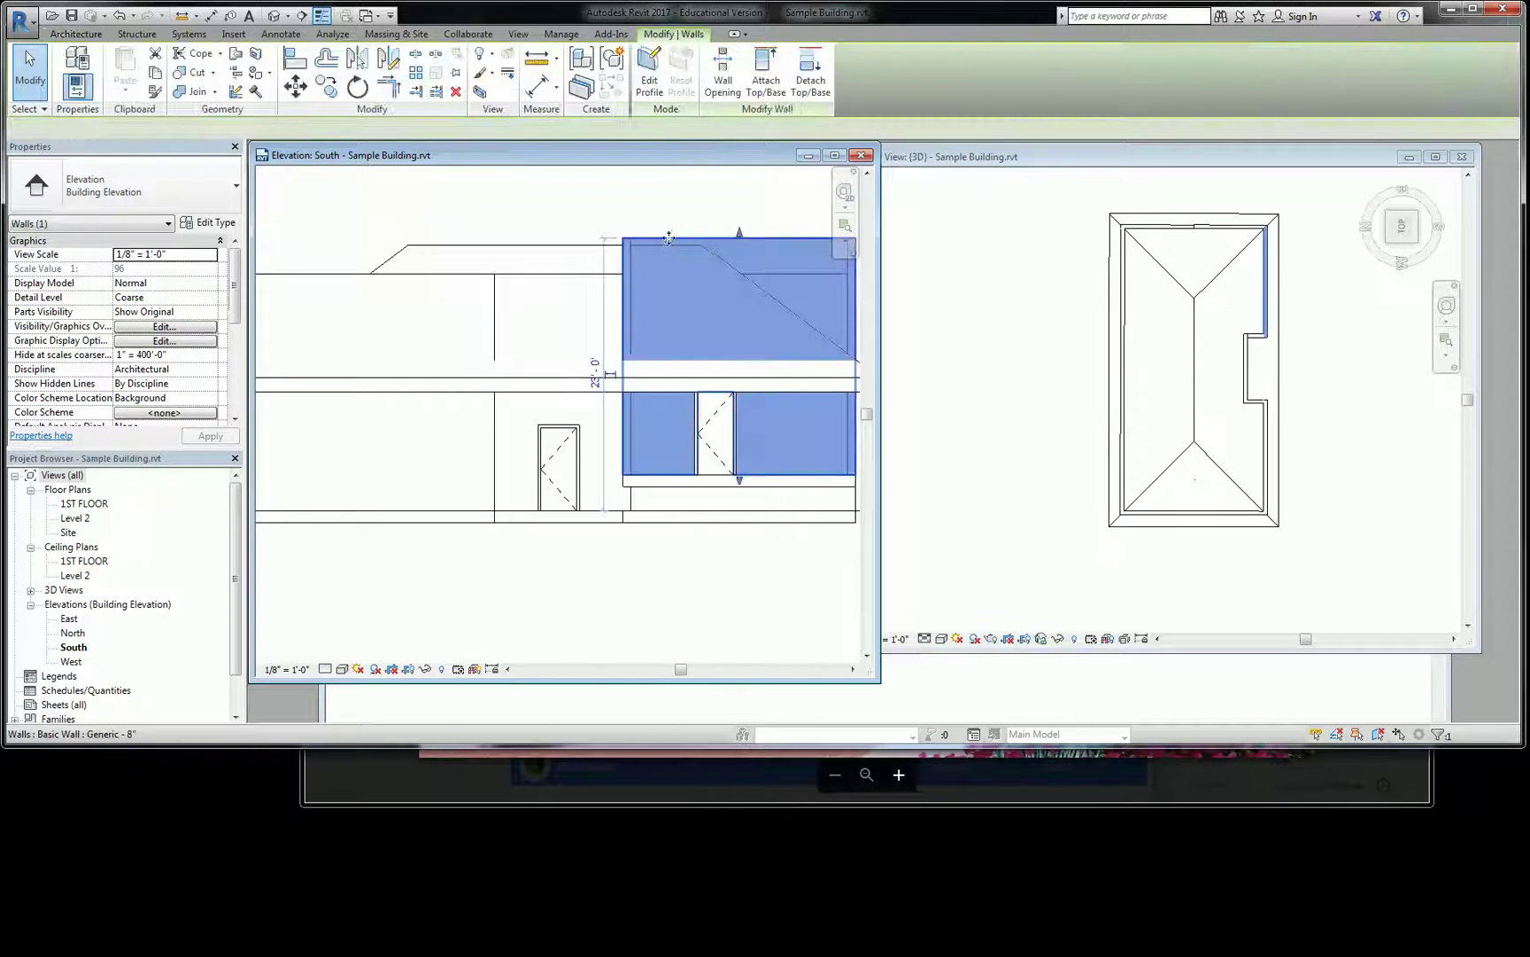
pyautogui.moveTo(666, 267); pyautogui.dragTo(478, 307, button='middle')
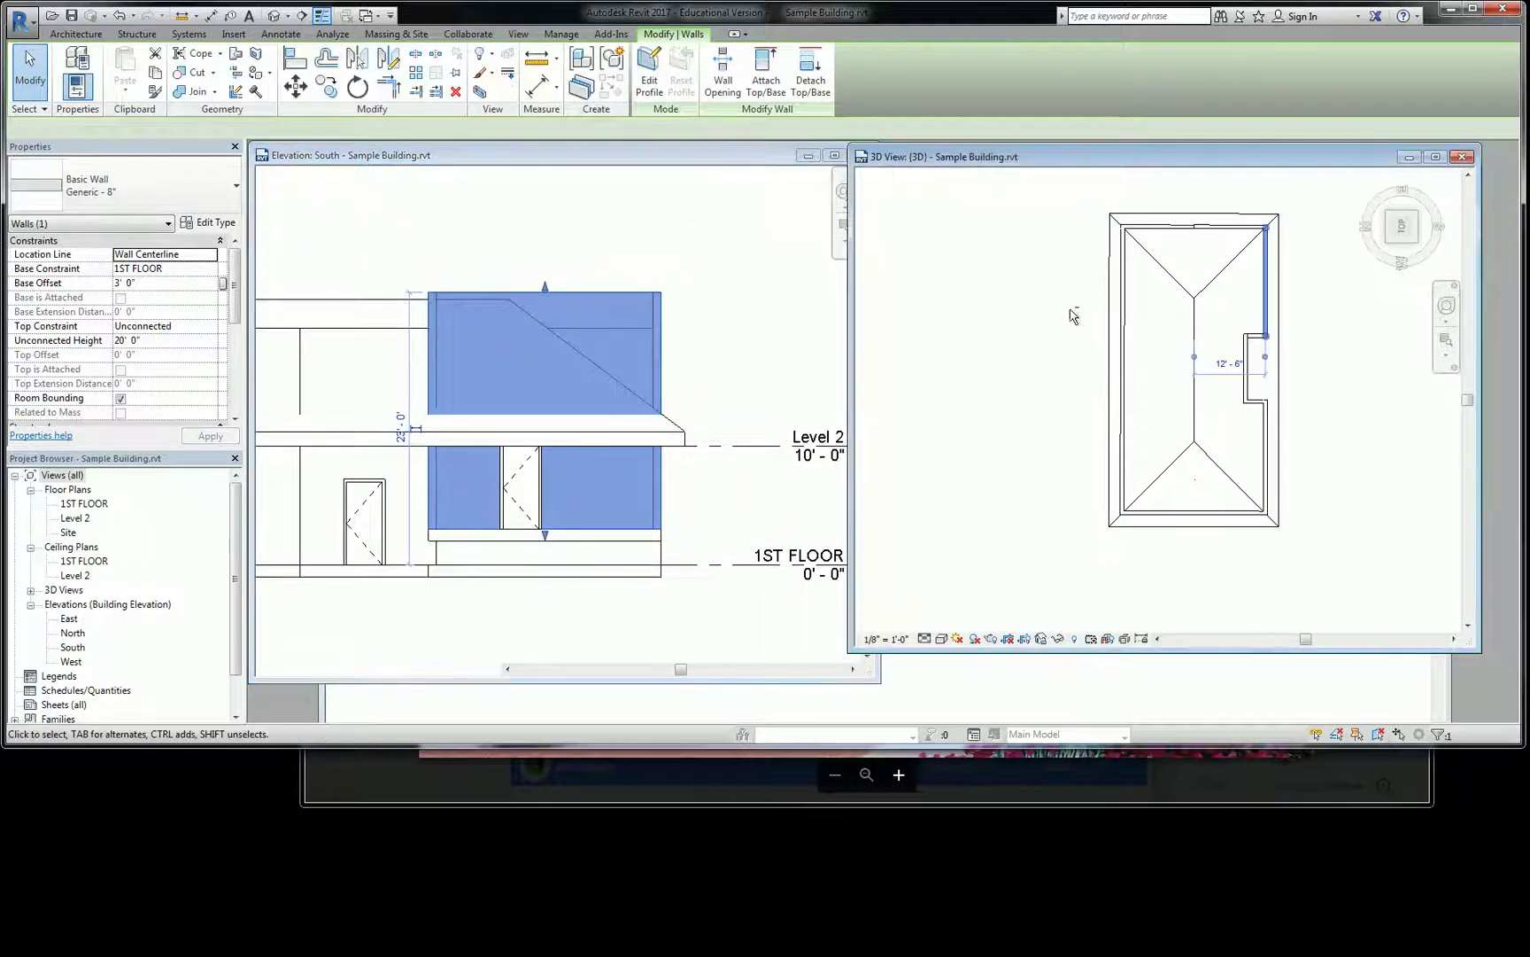
pyautogui.keyDown('shift'); pyautogui.moveTo(1069, 315); pyautogui.dragTo(1085, 252, button='middle'); pyautogui.keyUp('shift')
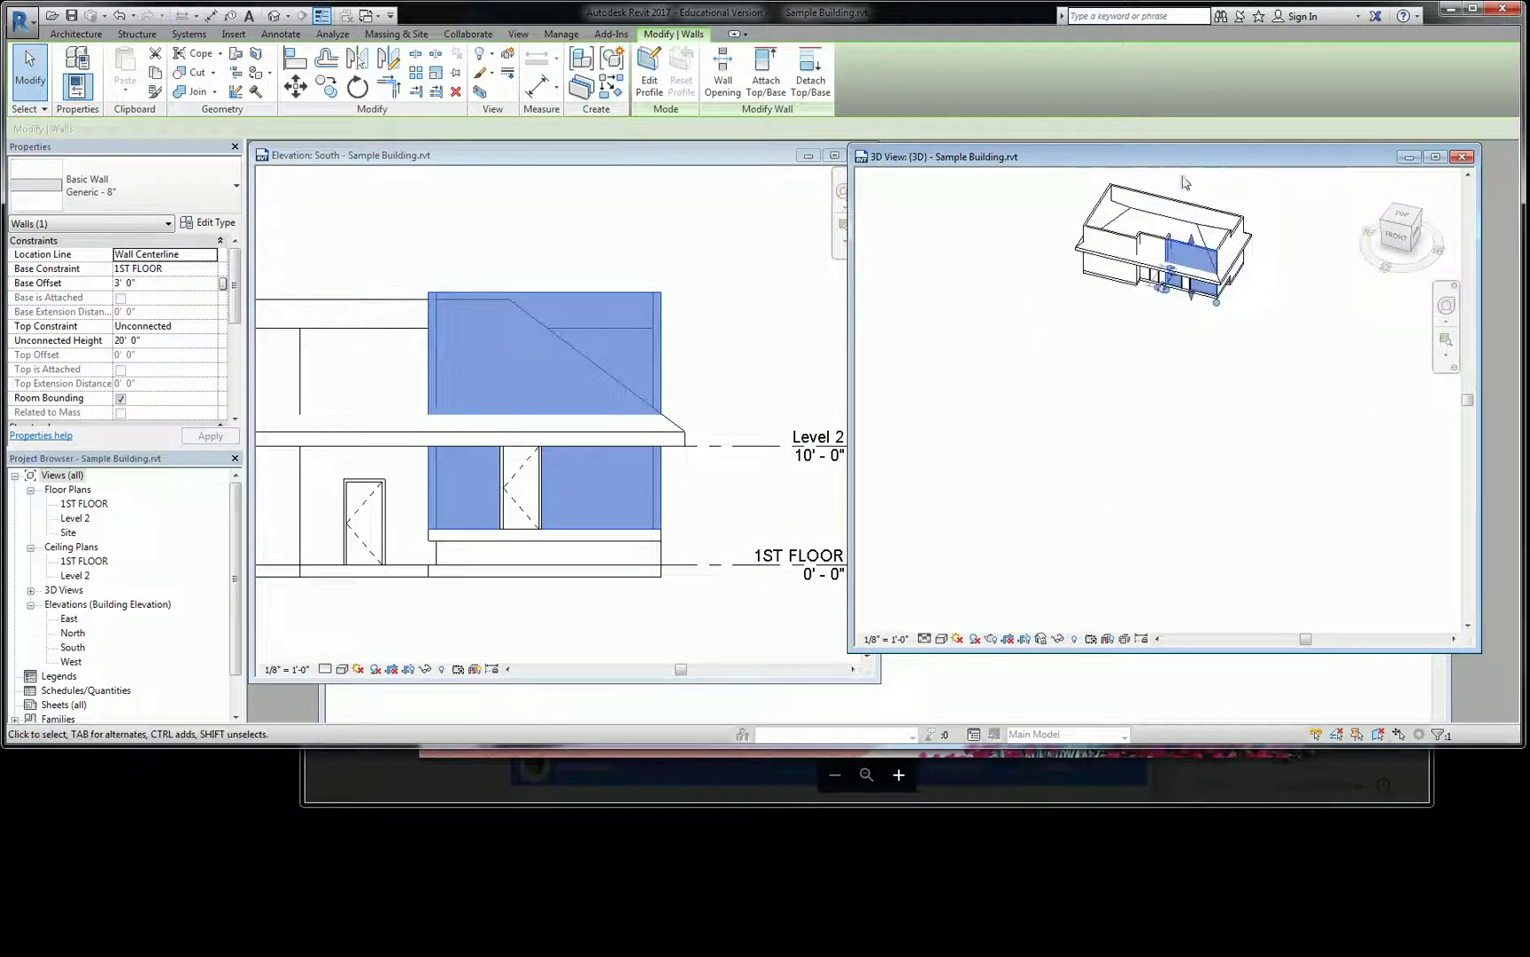
pyautogui.scroll(5, 1142, 204)
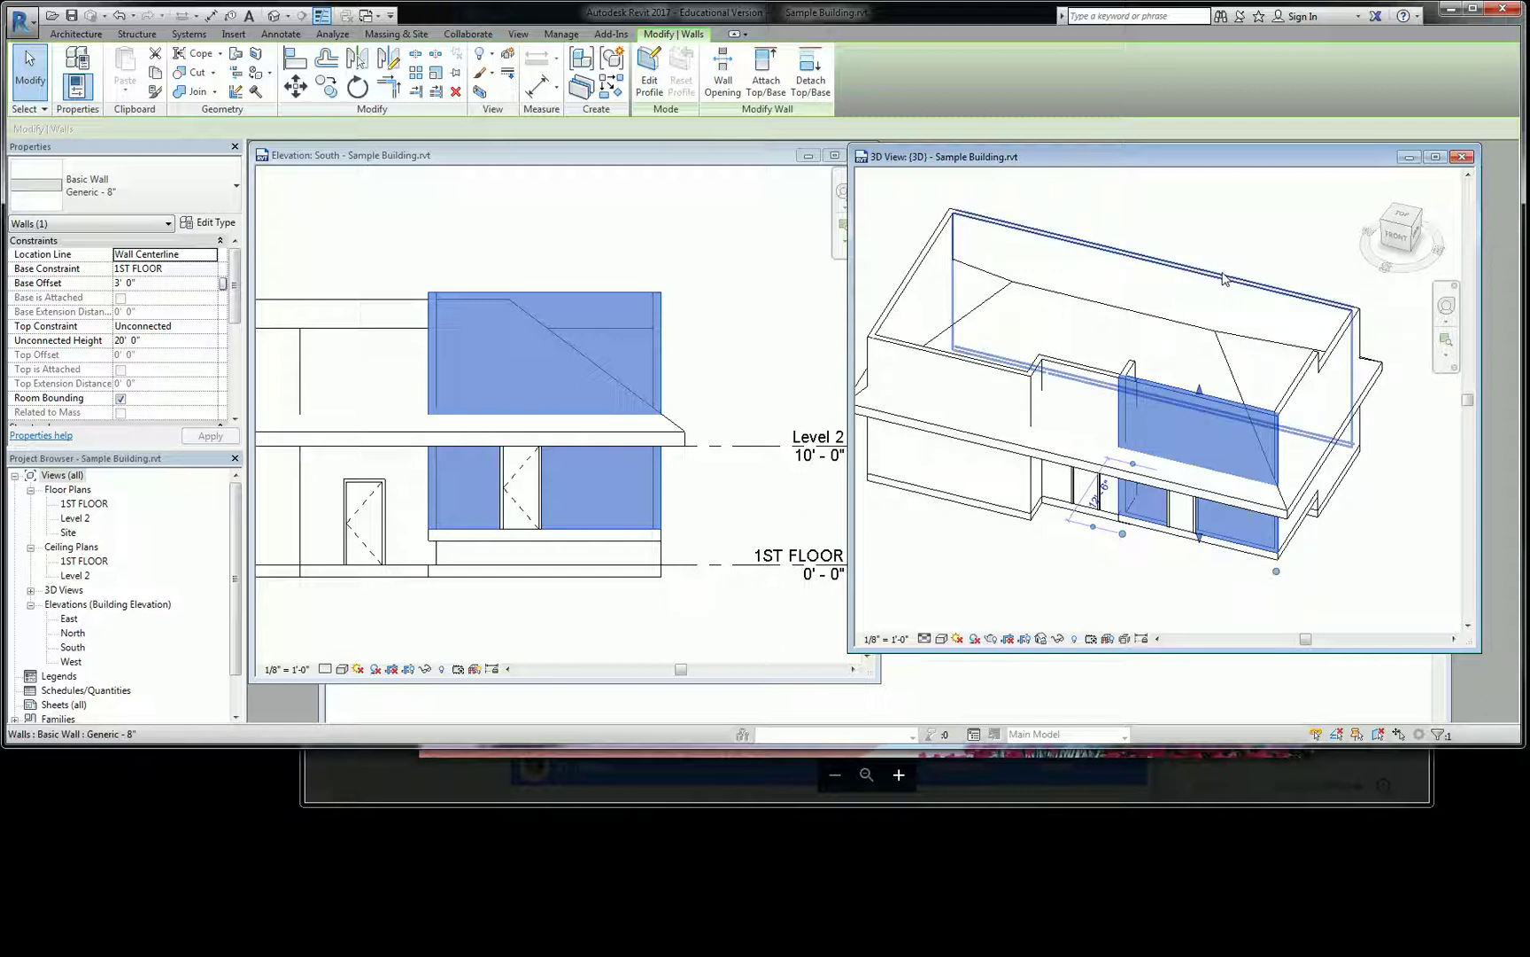
pyautogui.press('Escape')
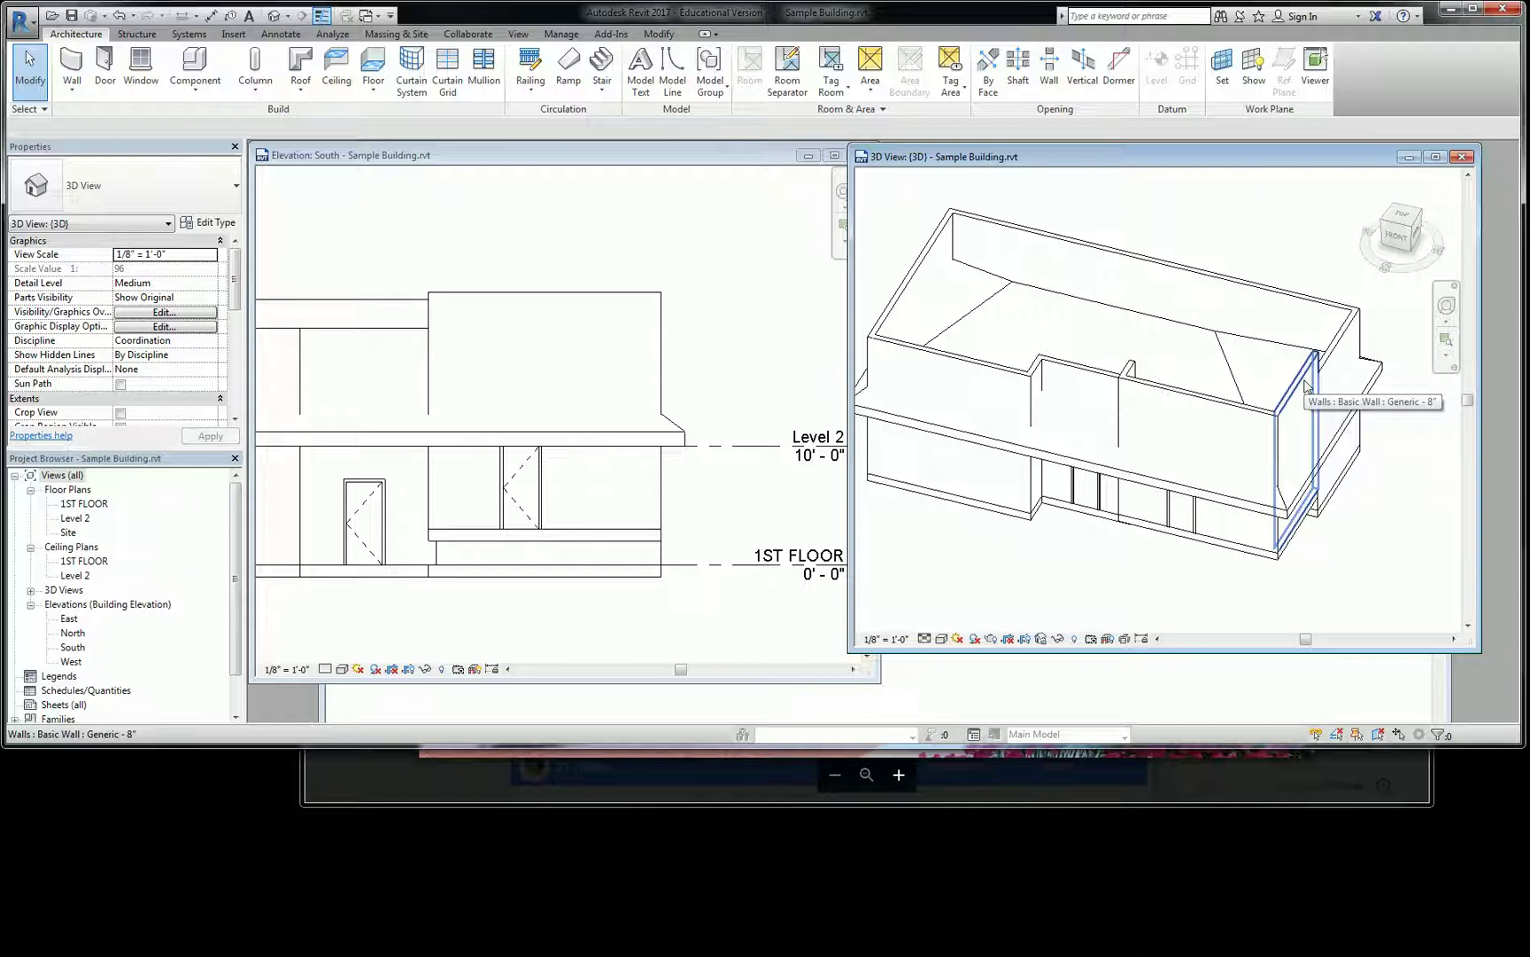
# Select the exterior wall chain and attach its tops to the roof, then undo the attachment
pyautogui.press('Tab')
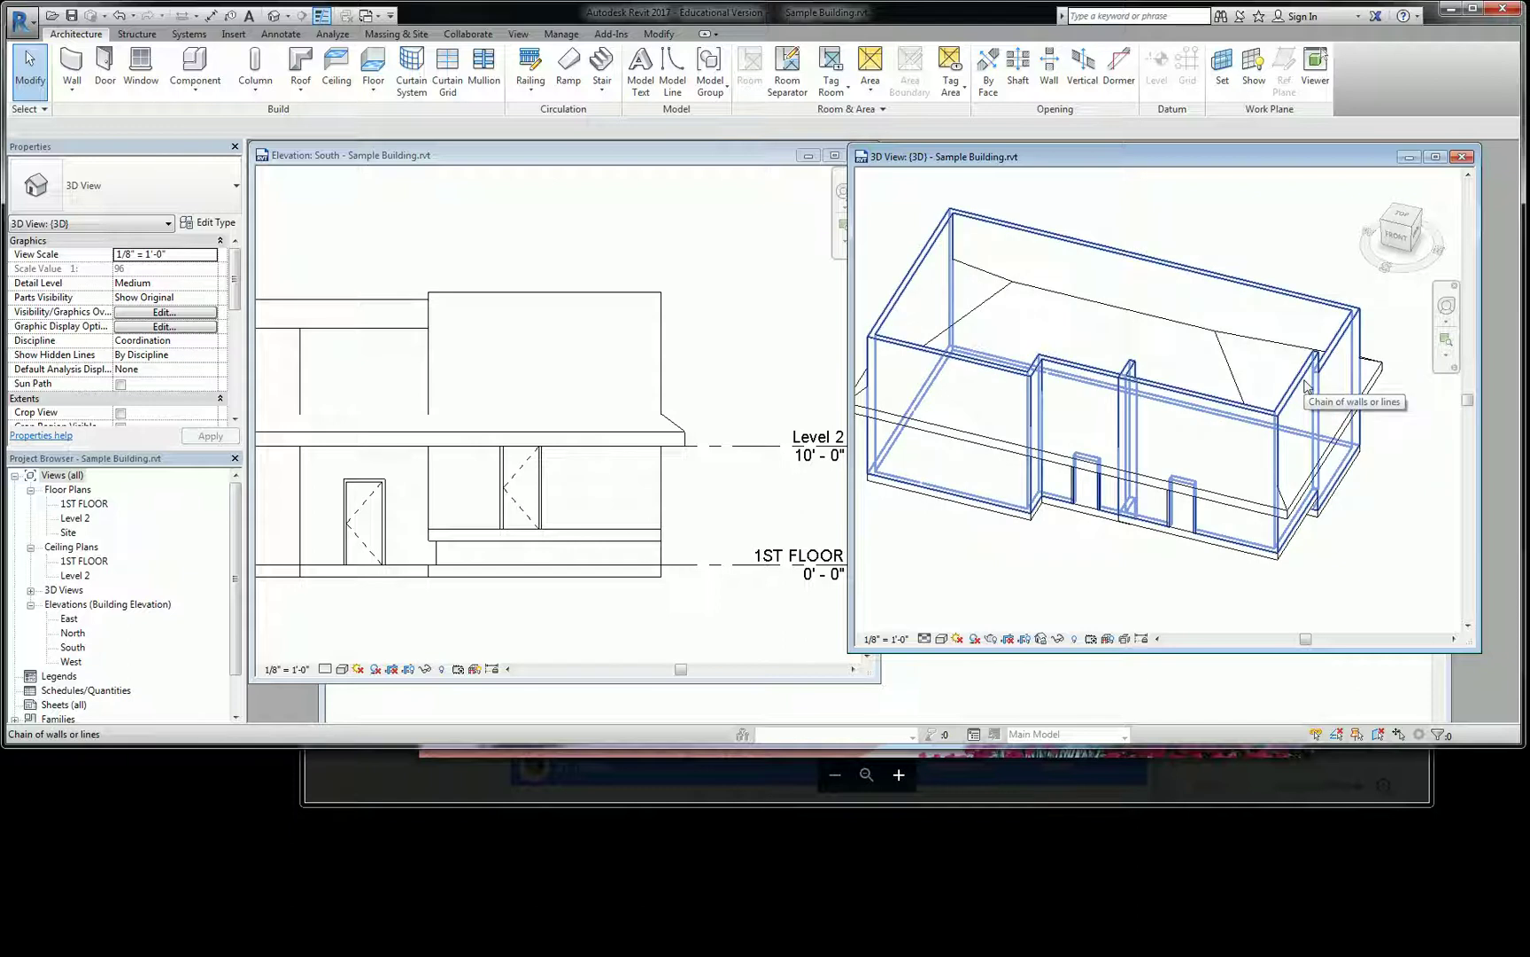
pyautogui.click(1308, 376)
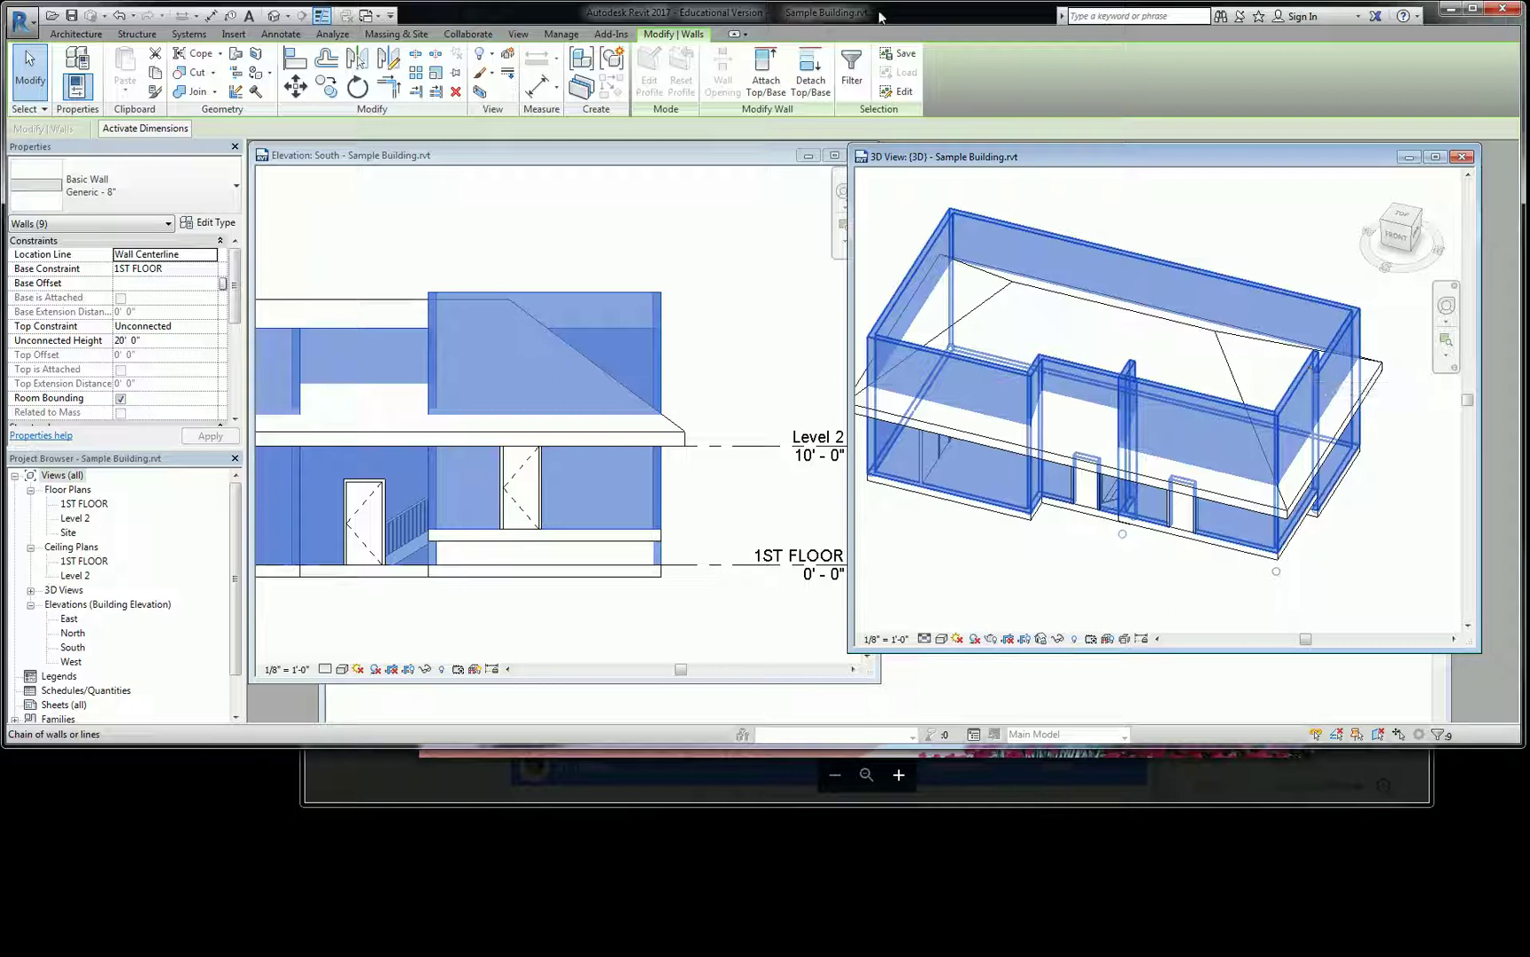
pyautogui.click(767, 73)
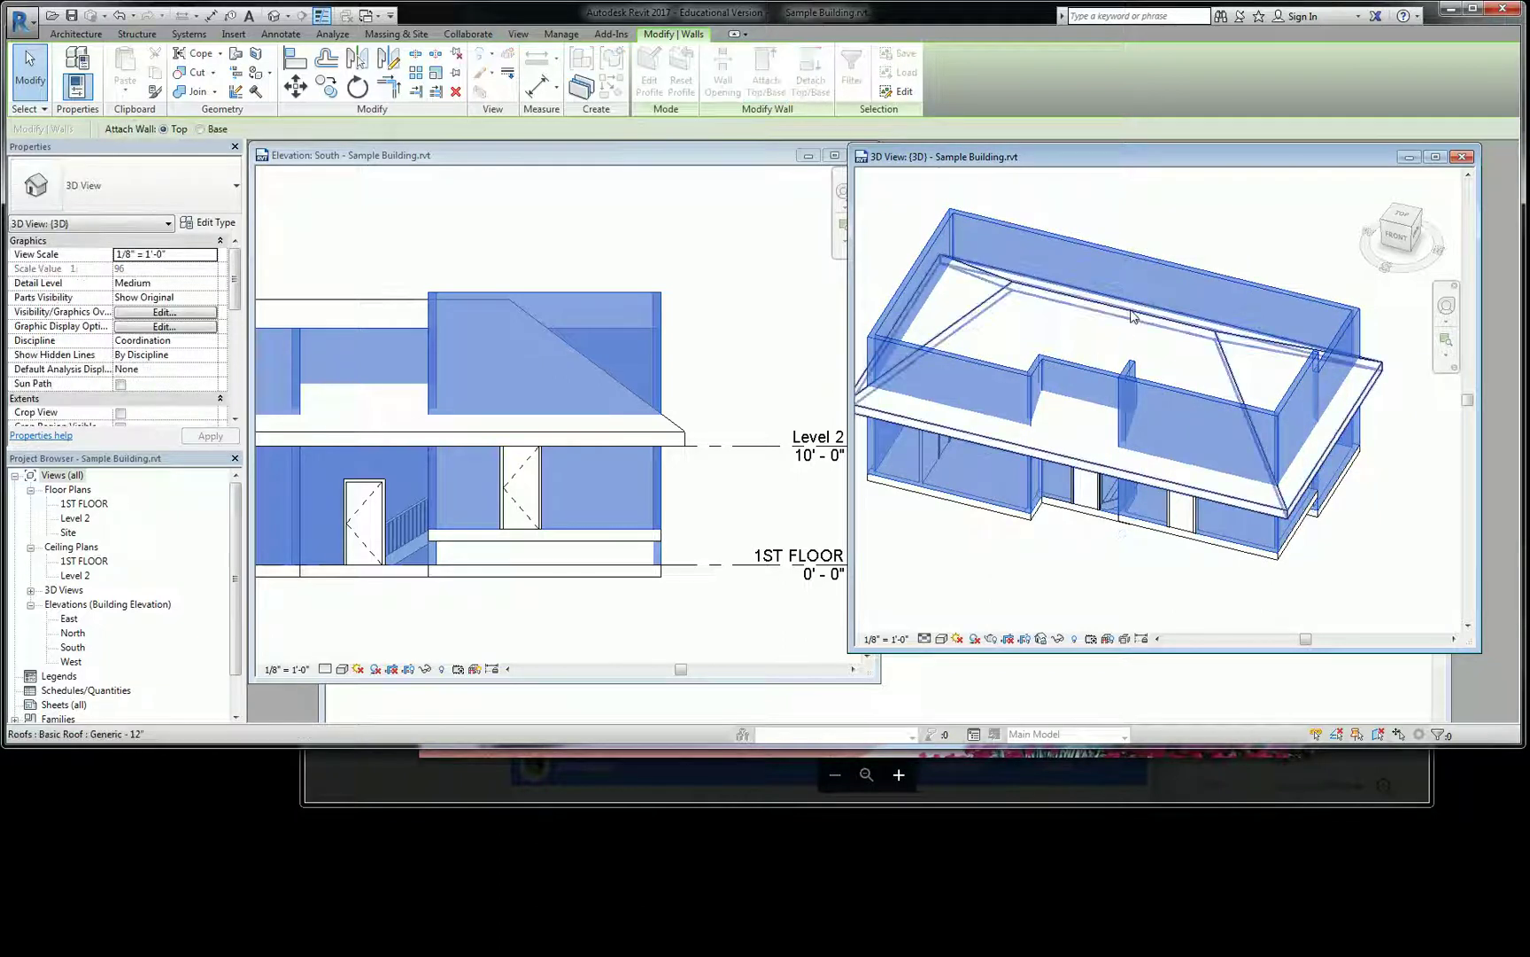
pyautogui.click(1266, 438)
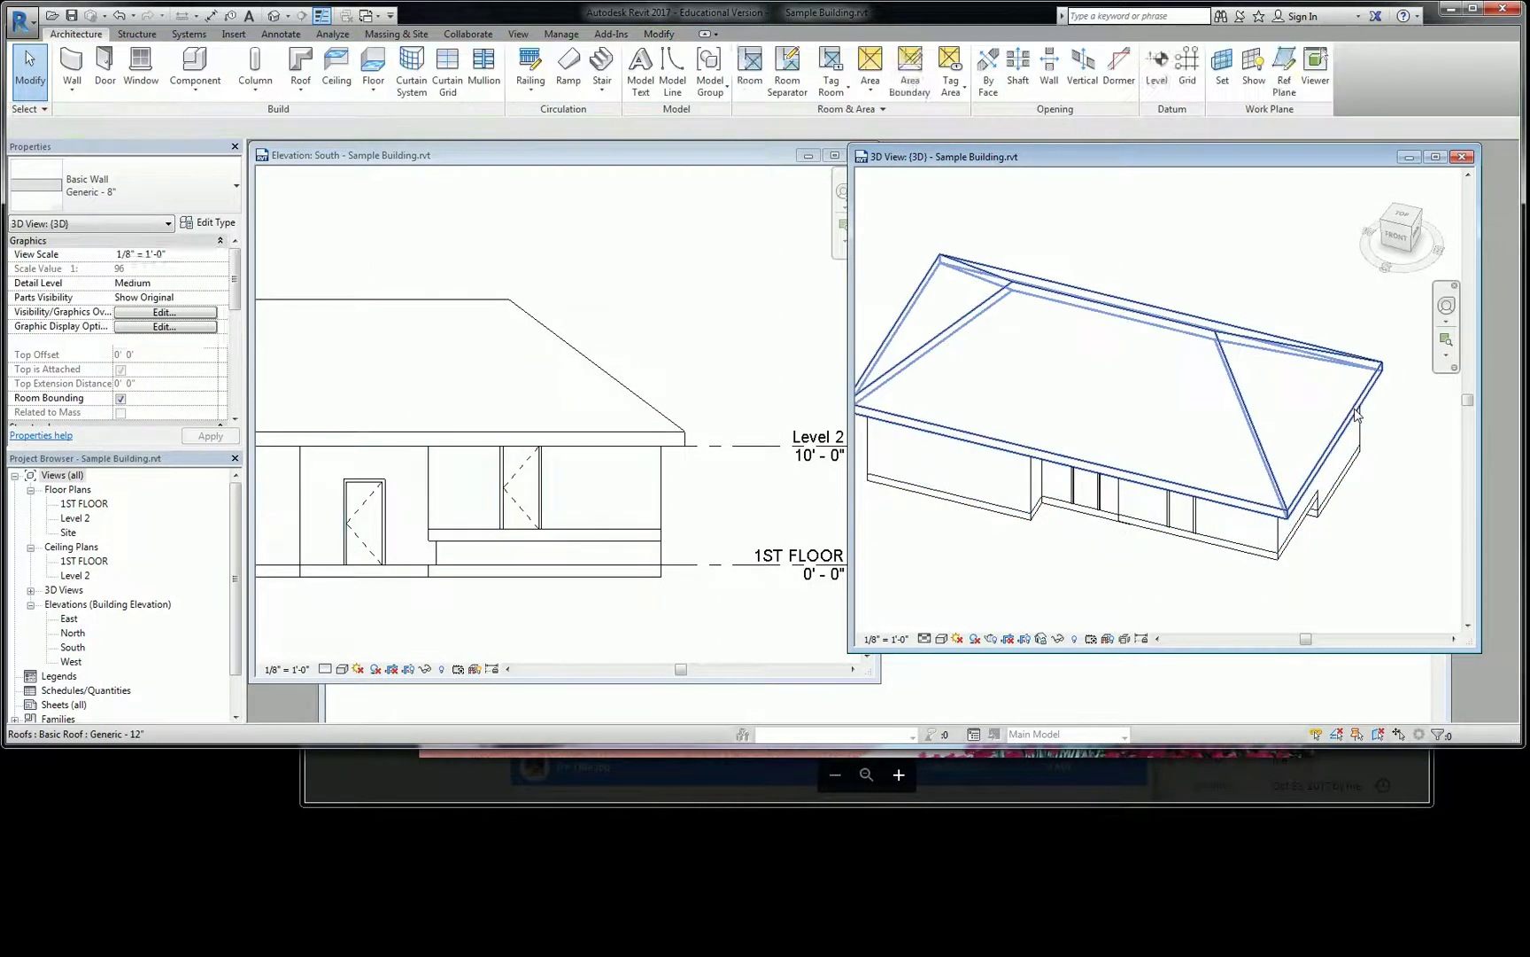
pyautogui.keyDown('shift'); pyautogui.moveTo(1339, 526); pyautogui.dragTo(1288, 434, button='middle'); pyautogui.keyUp('shift')
pyautogui.moveTo(1397, 434); pyautogui.dragTo(1336, 434, button='middle')
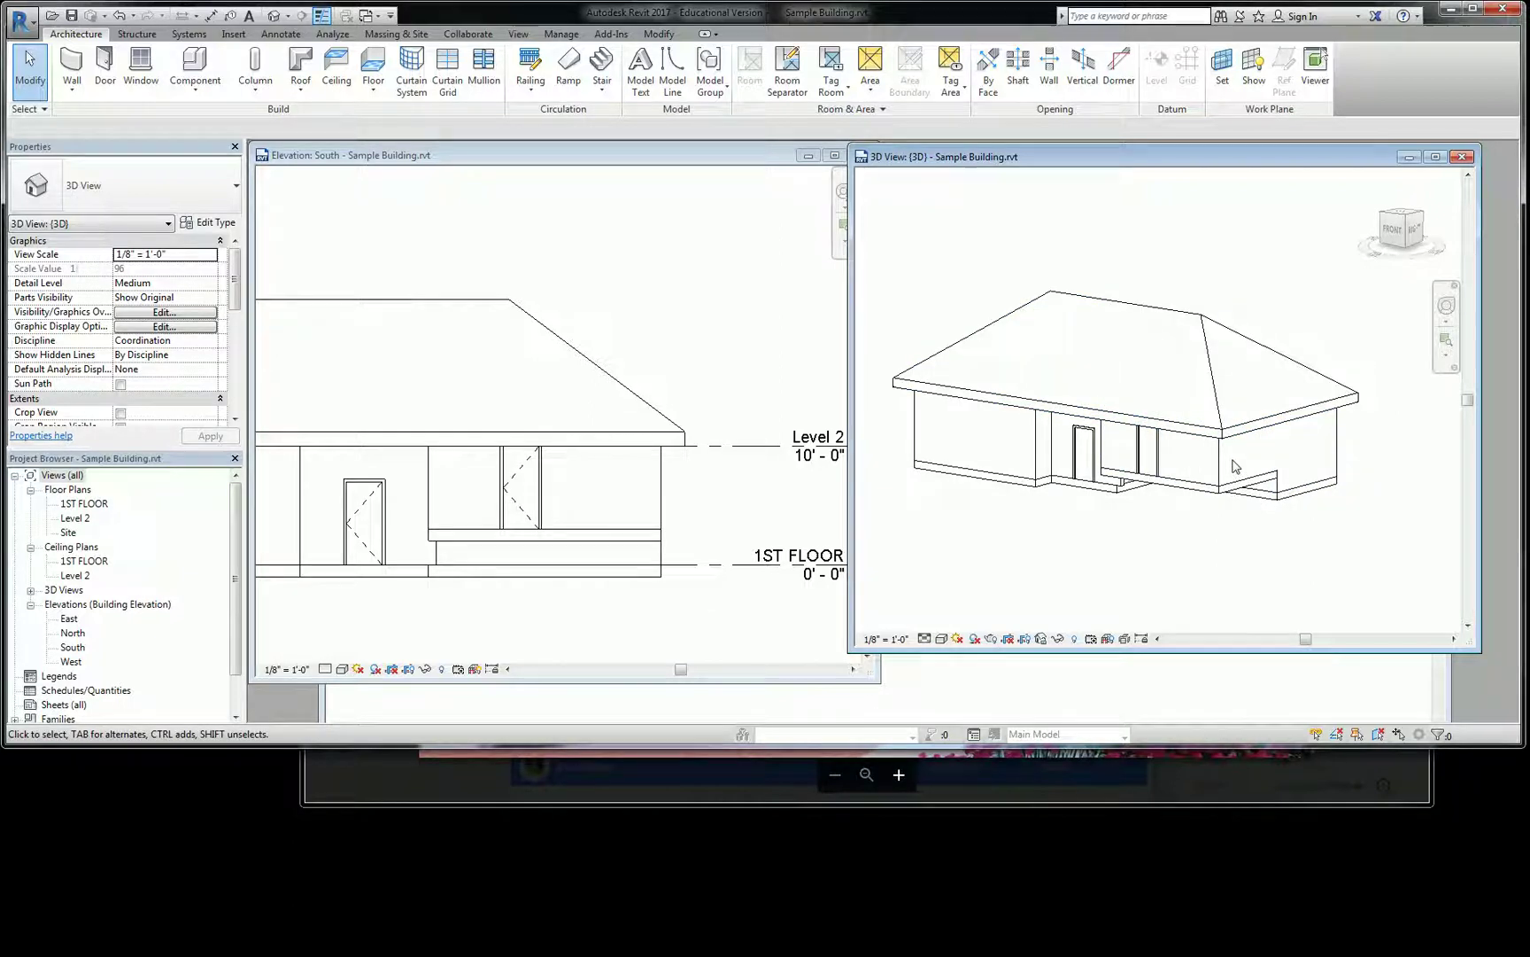
pyautogui.hotkey('ctrl', 'z')
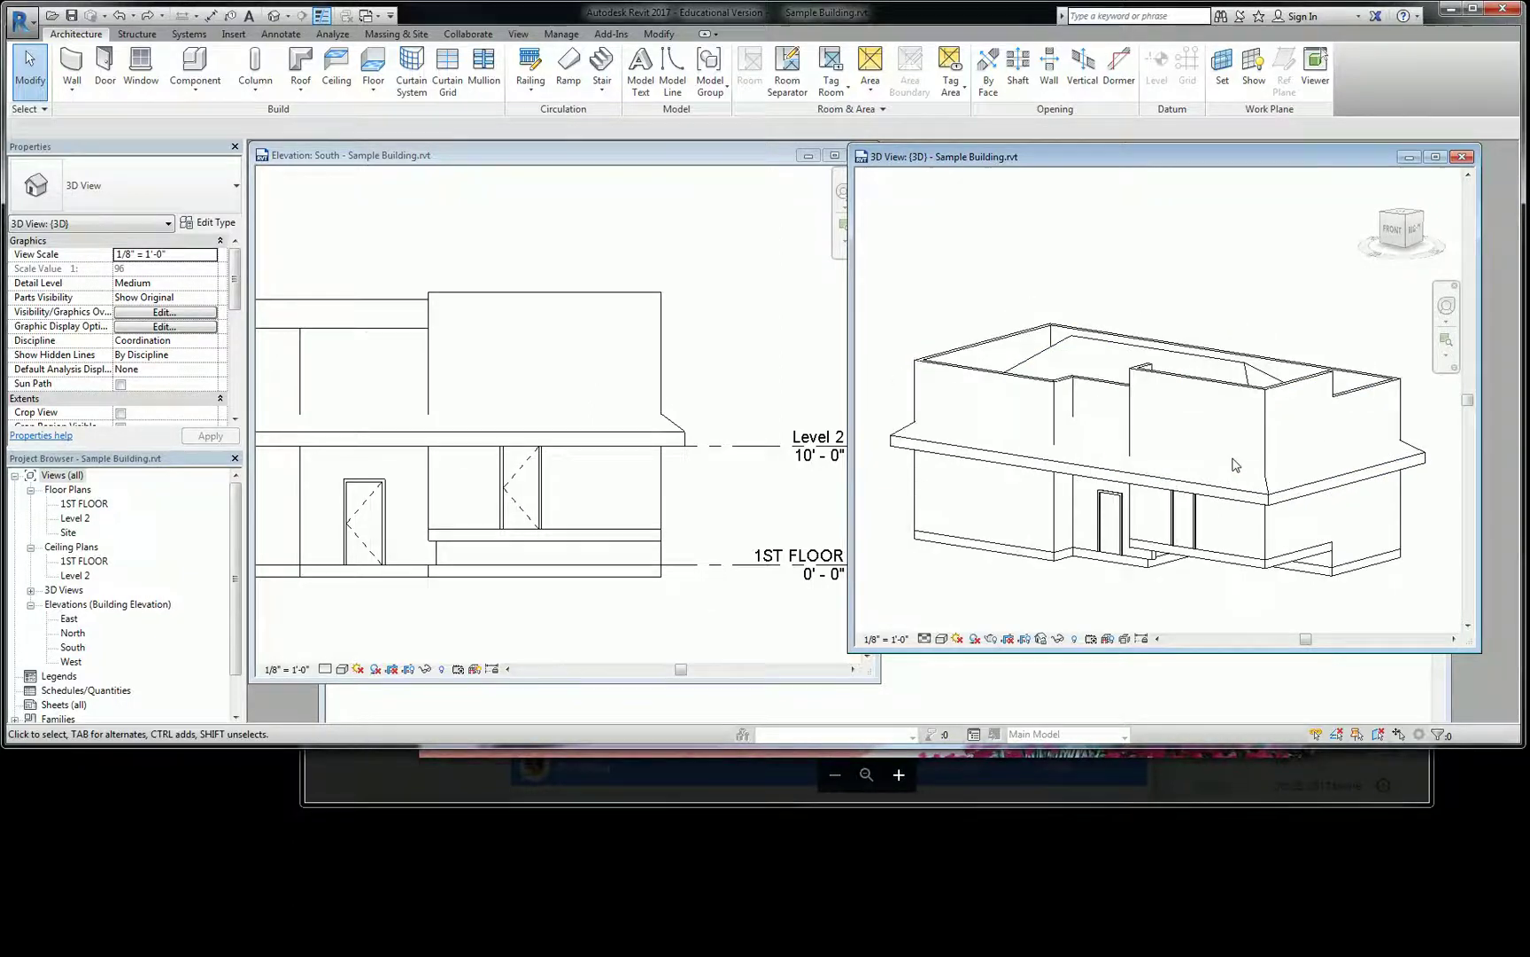
# Reselect all nine exterior walls and attach their tops to the hip roof
pyautogui.press('Tab')
pyautogui.click(1316, 384)
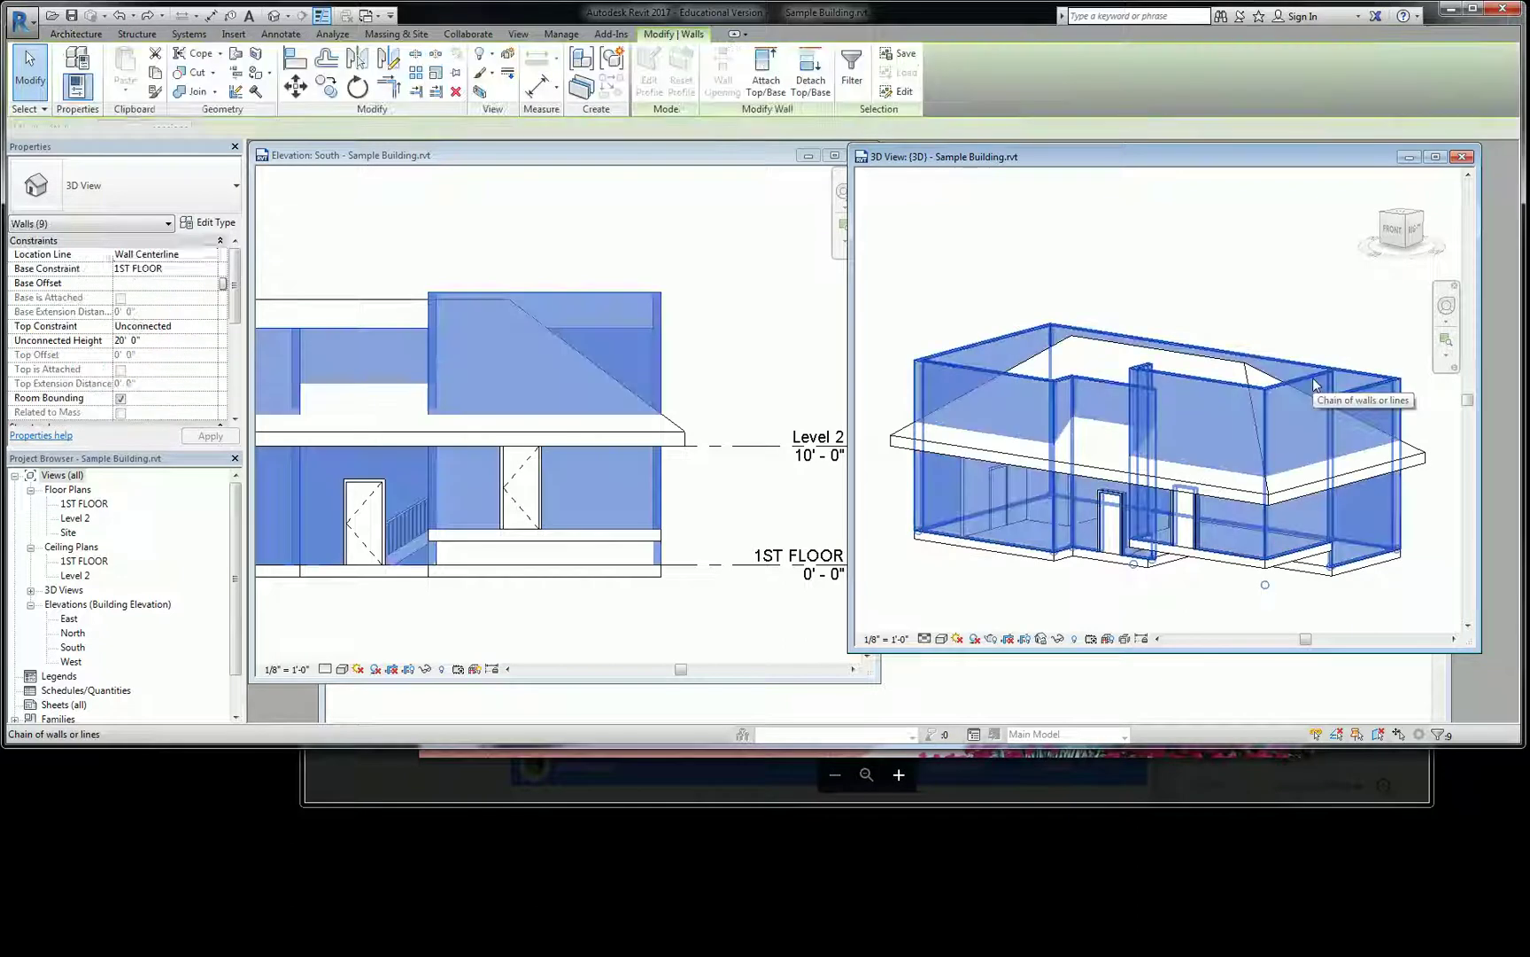
pyautogui.keyDown('shift'); pyautogui.moveTo(1243, 357); pyautogui.dragTo(1295, 440, button='middle'); pyautogui.keyUp('shift')
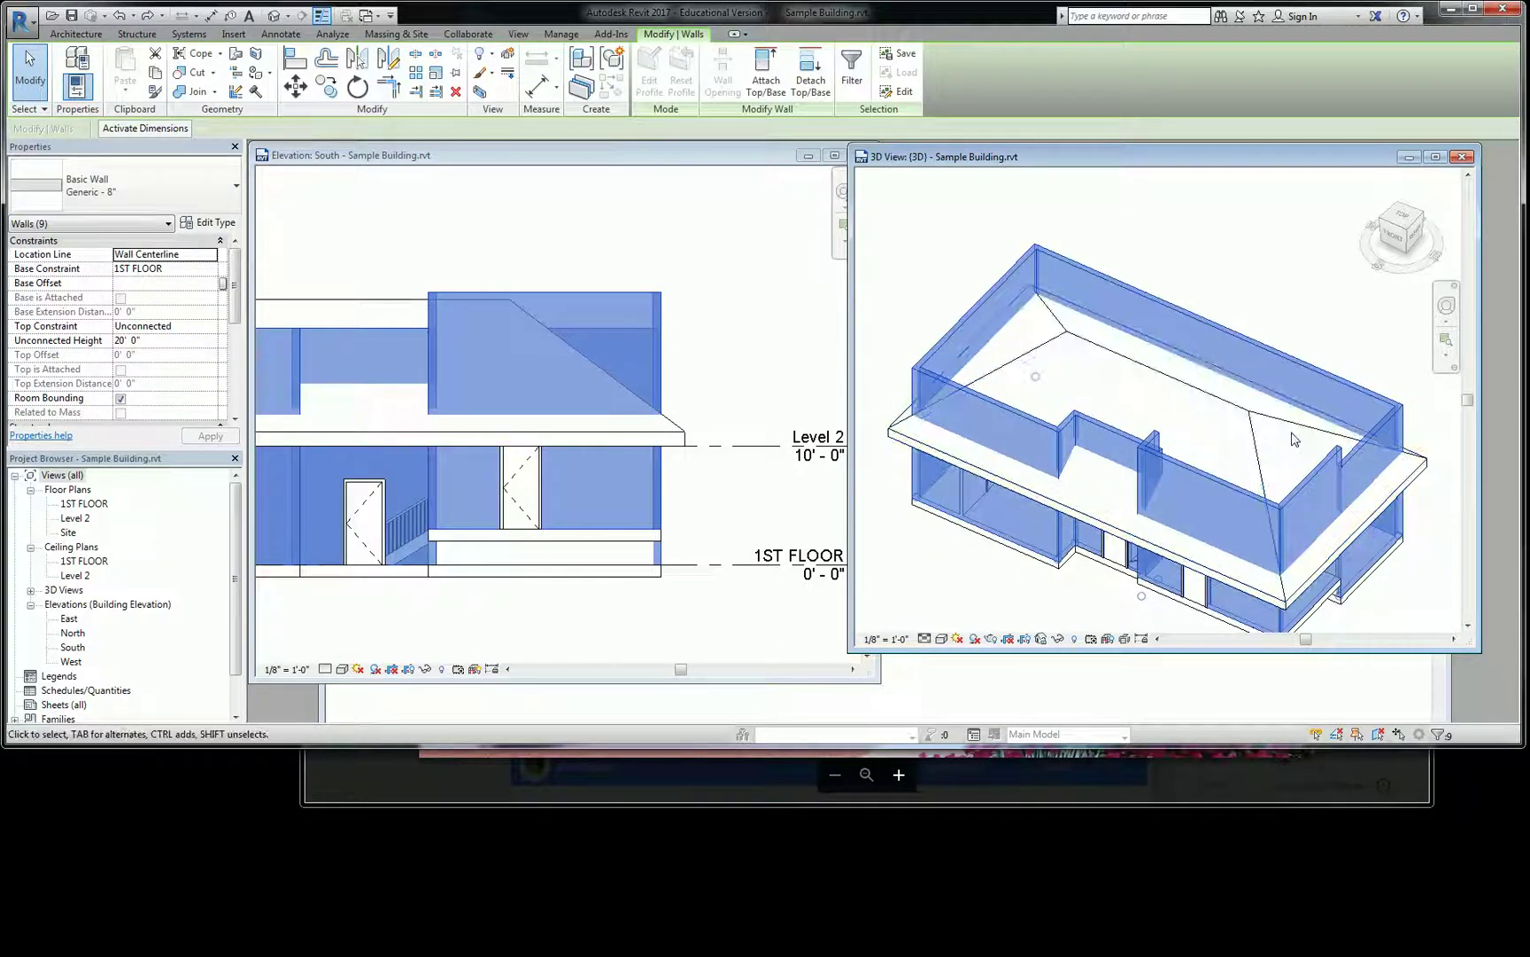
pyautogui.click(764, 63)
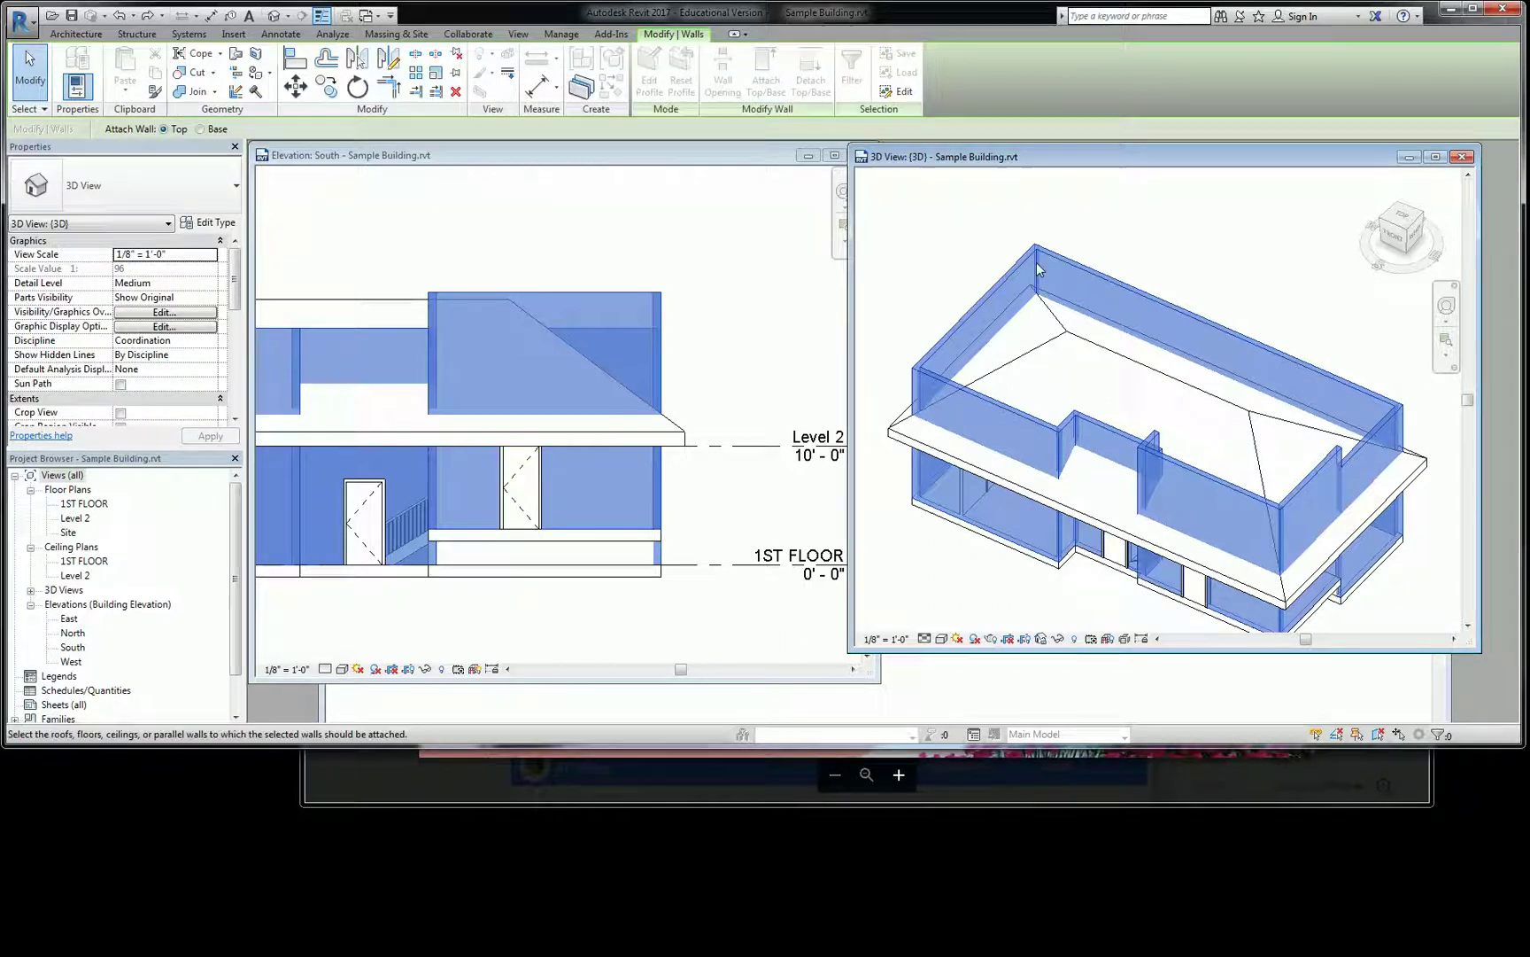
pyautogui.click(1090, 343)
pyautogui.scroll(-3, 1214, 478)
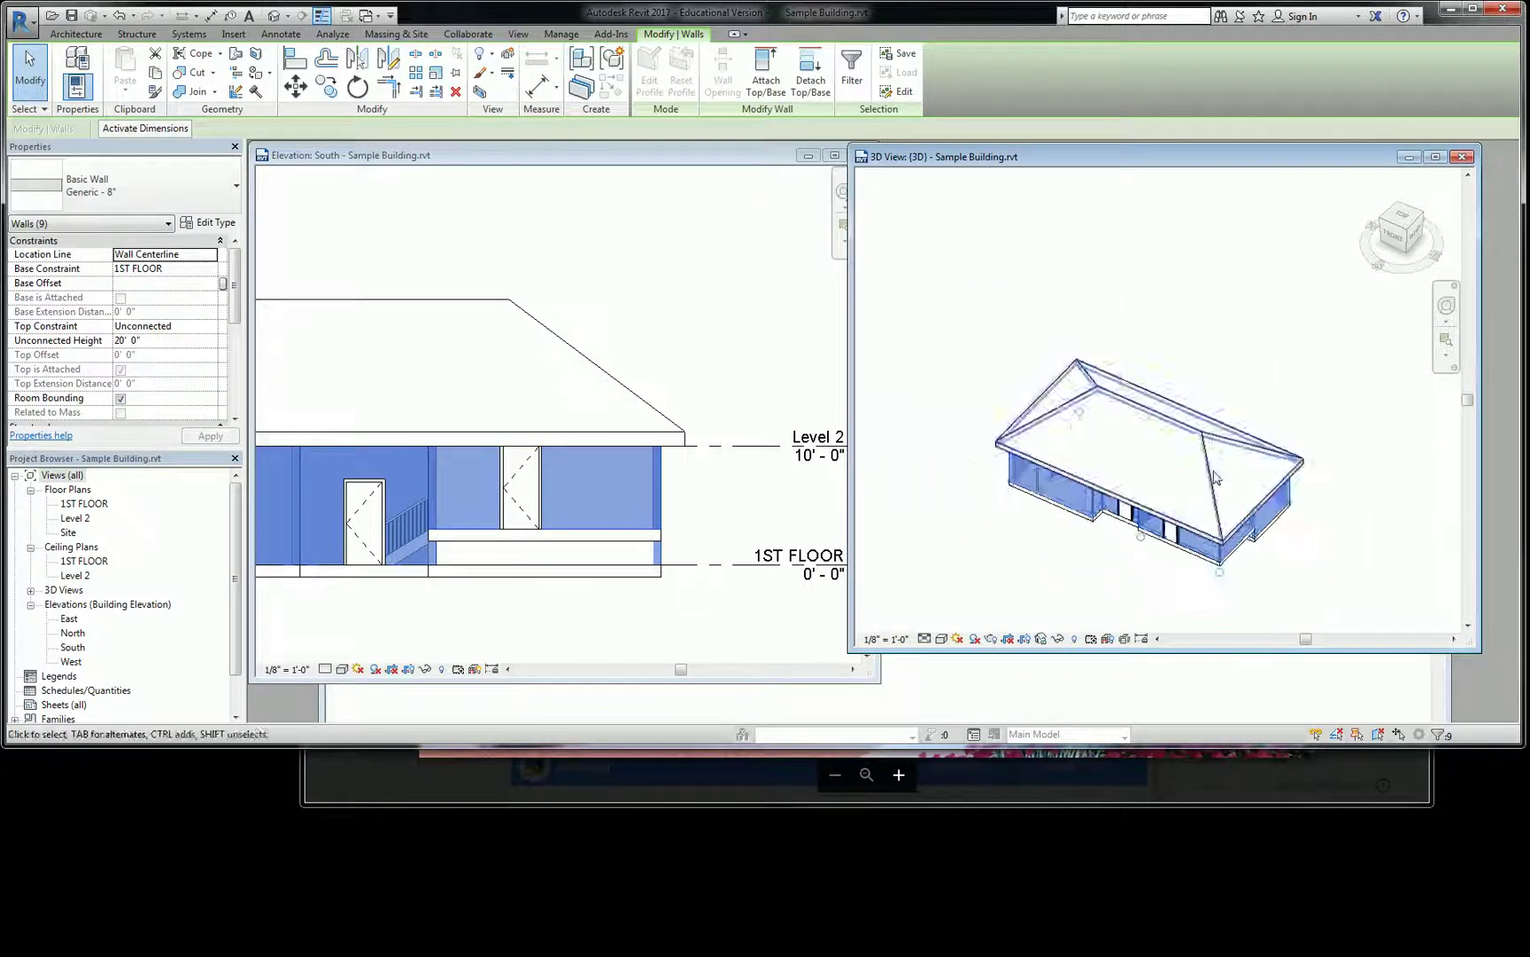
pyautogui.scroll(5, 1214, 479)
pyautogui.keyDown('shift'); pyautogui.moveTo(1214, 478); pyautogui.dragTo(1255, 482, button='middle'); pyautogui.keyUp('shift')
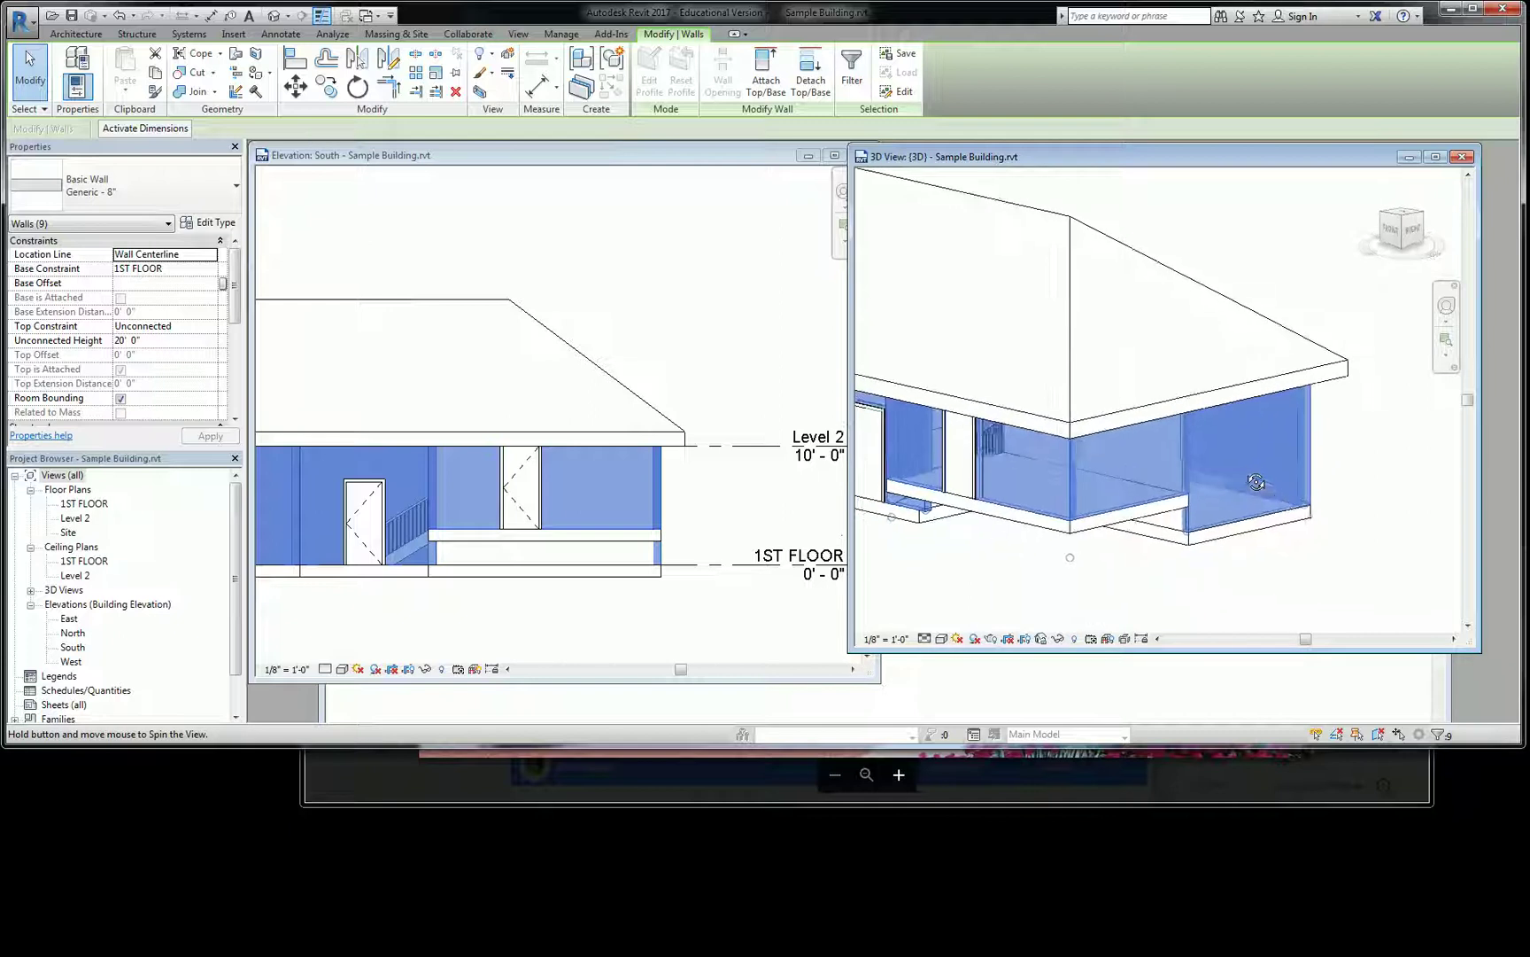
pyautogui.press('Escape')
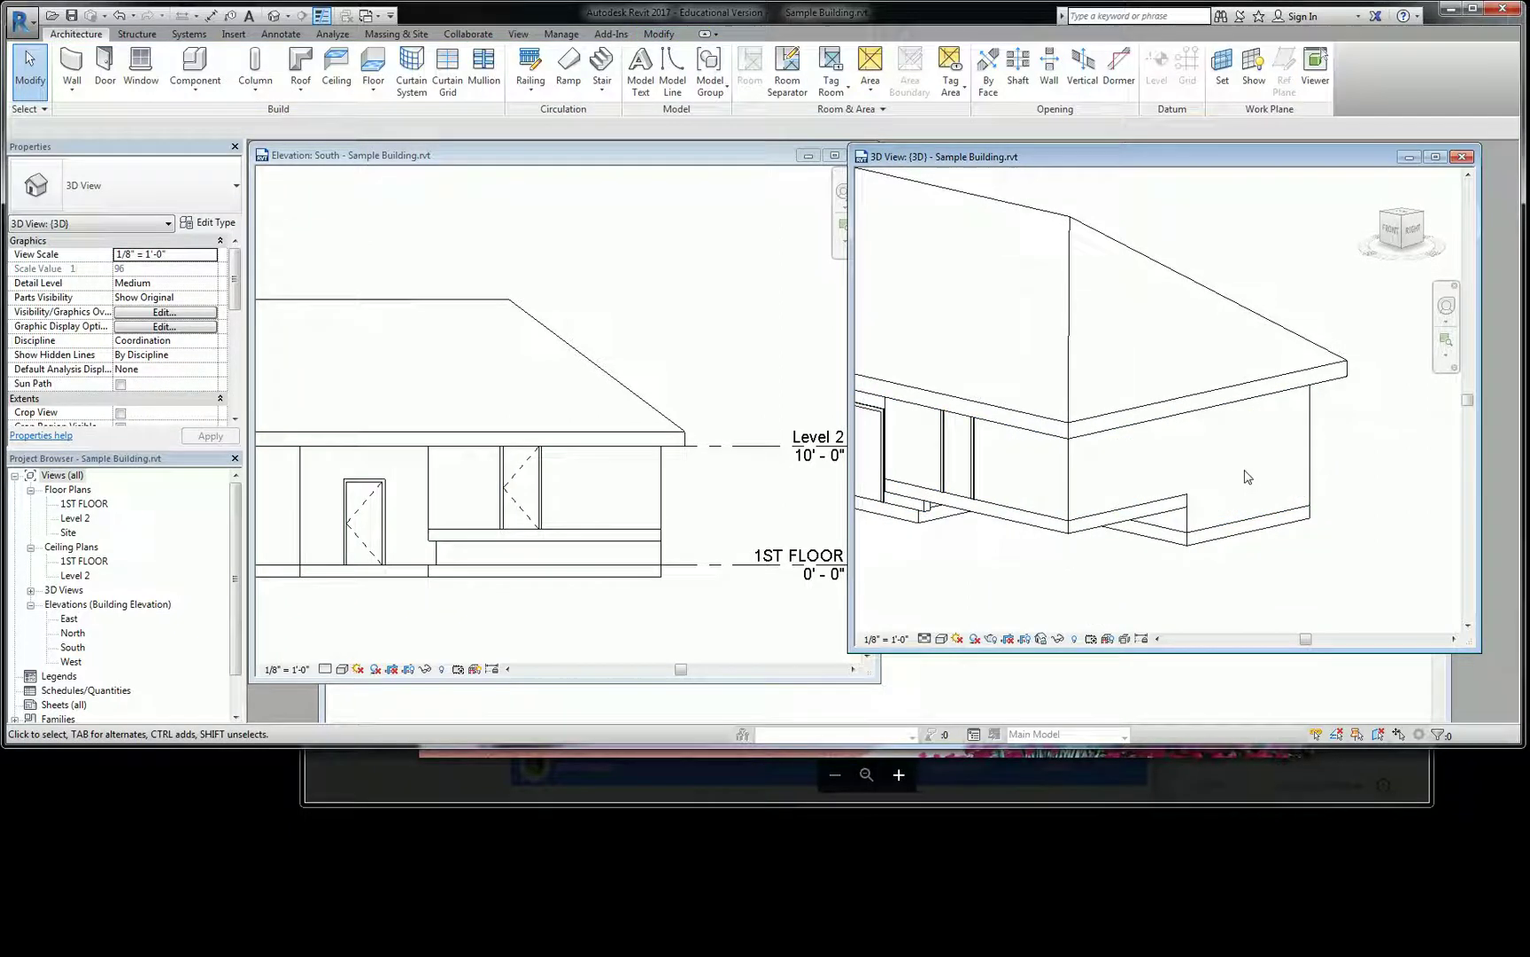
pyautogui.scroll(-3, 1240, 479)
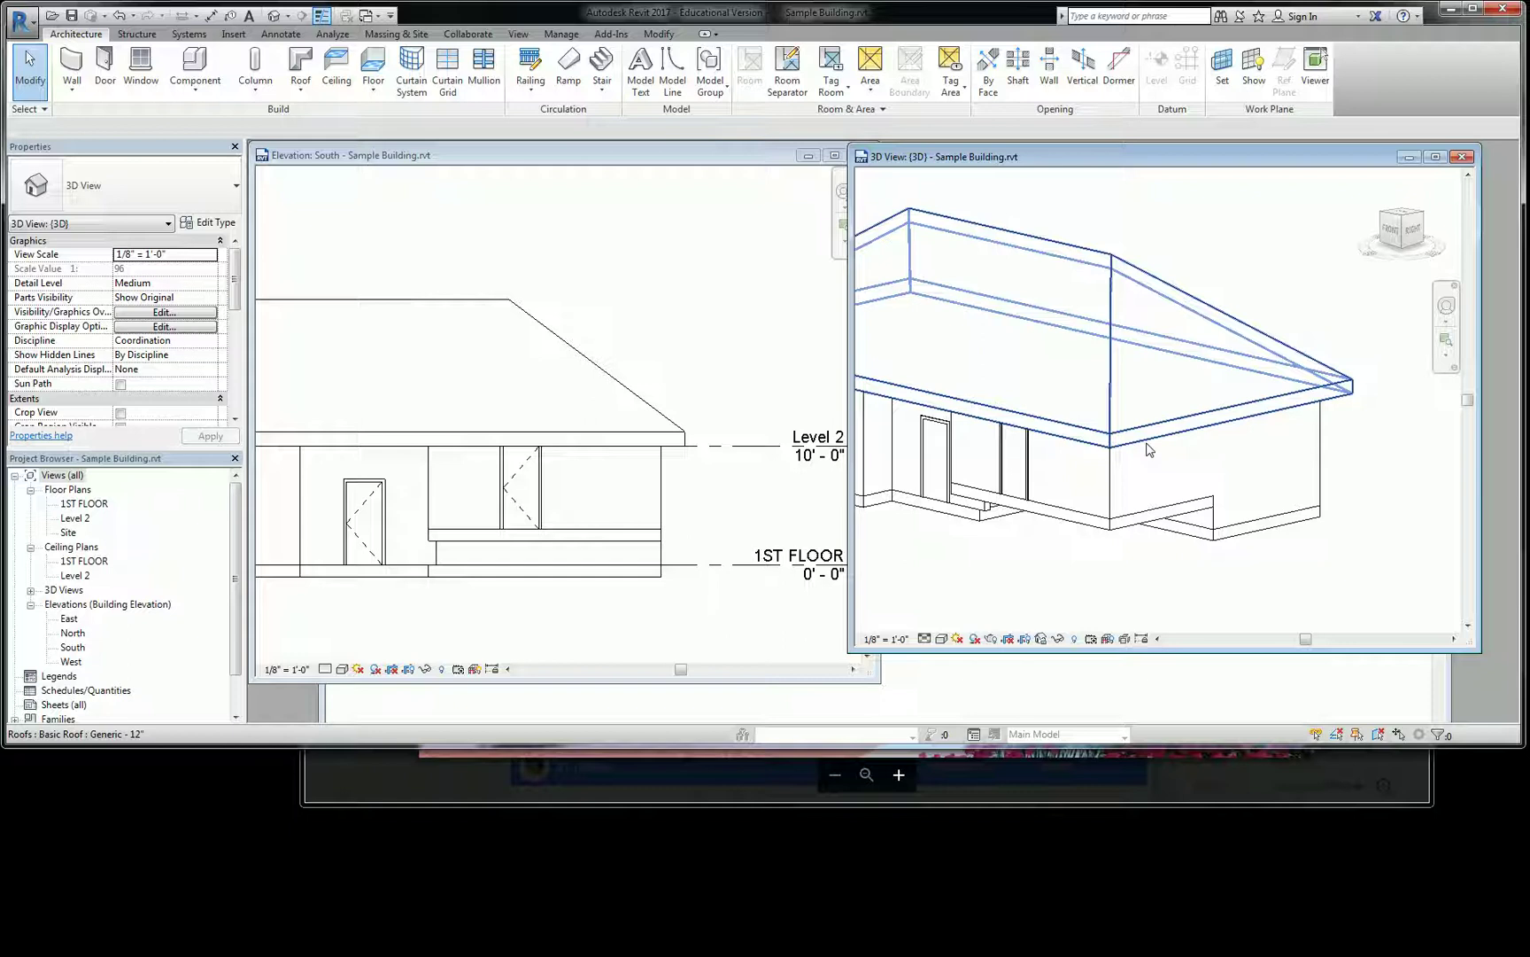
pyautogui.scroll(-4, 1237, 447)
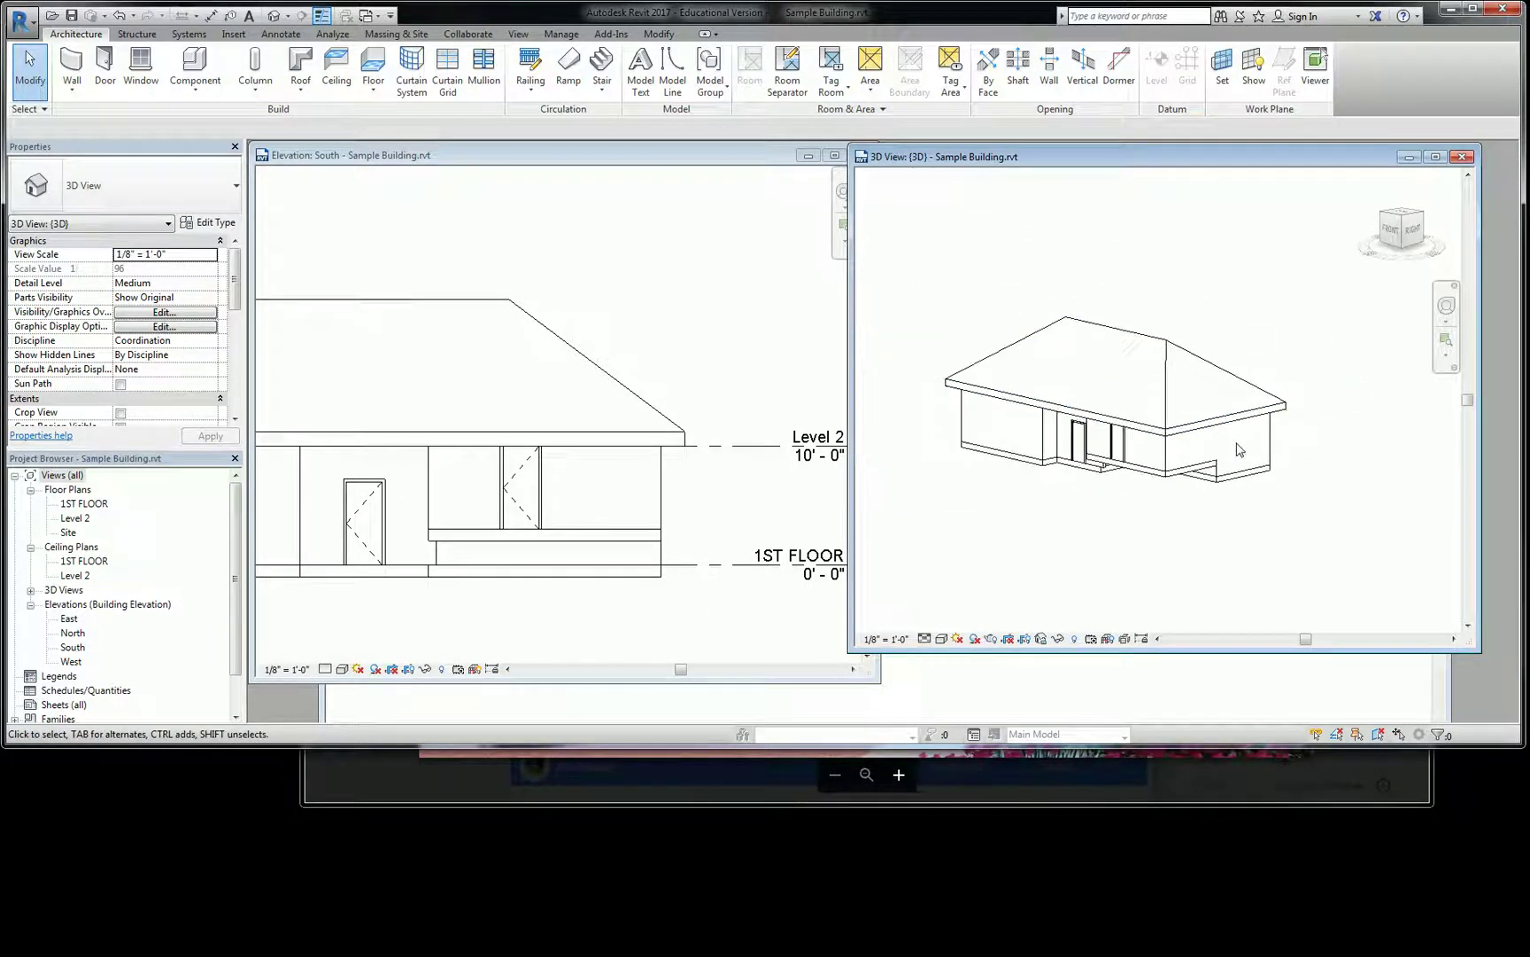
pyautogui.keyDown('shift'); pyautogui.moveTo(1237, 447); pyautogui.dragTo(1174, 423, button='middle'); pyautogui.keyUp('shift')
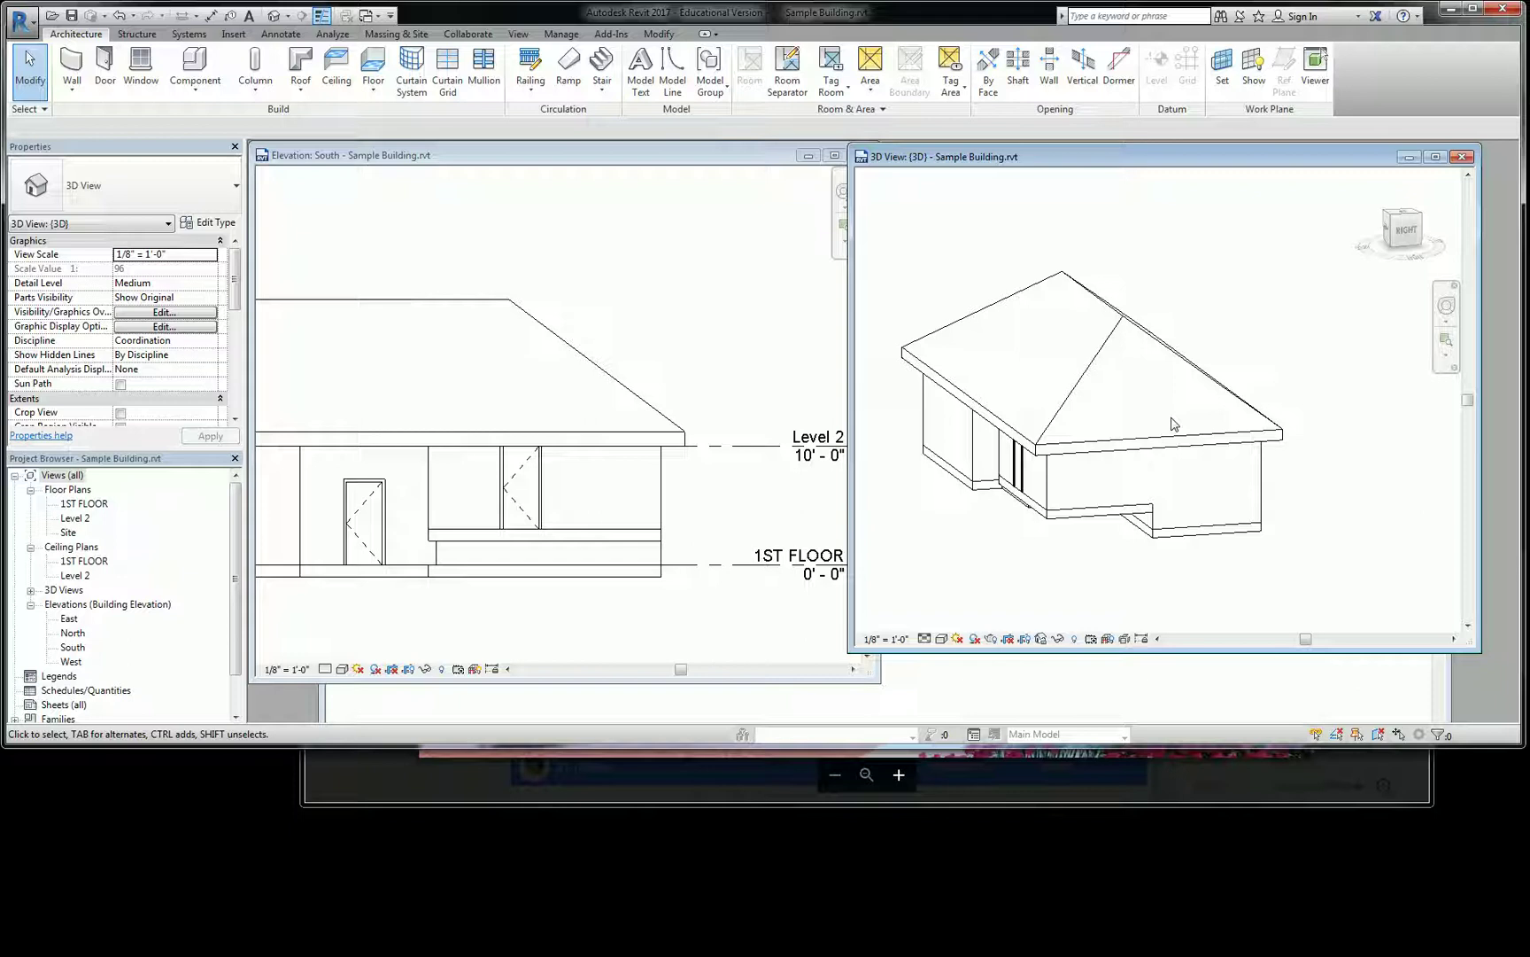
# Edit the roof footprint in the 1ST FLOOR plan and clear Defines Roof Slope on both short end lines
pyautogui.scroll(2, 1178, 403)
pyautogui.click(1178, 408)
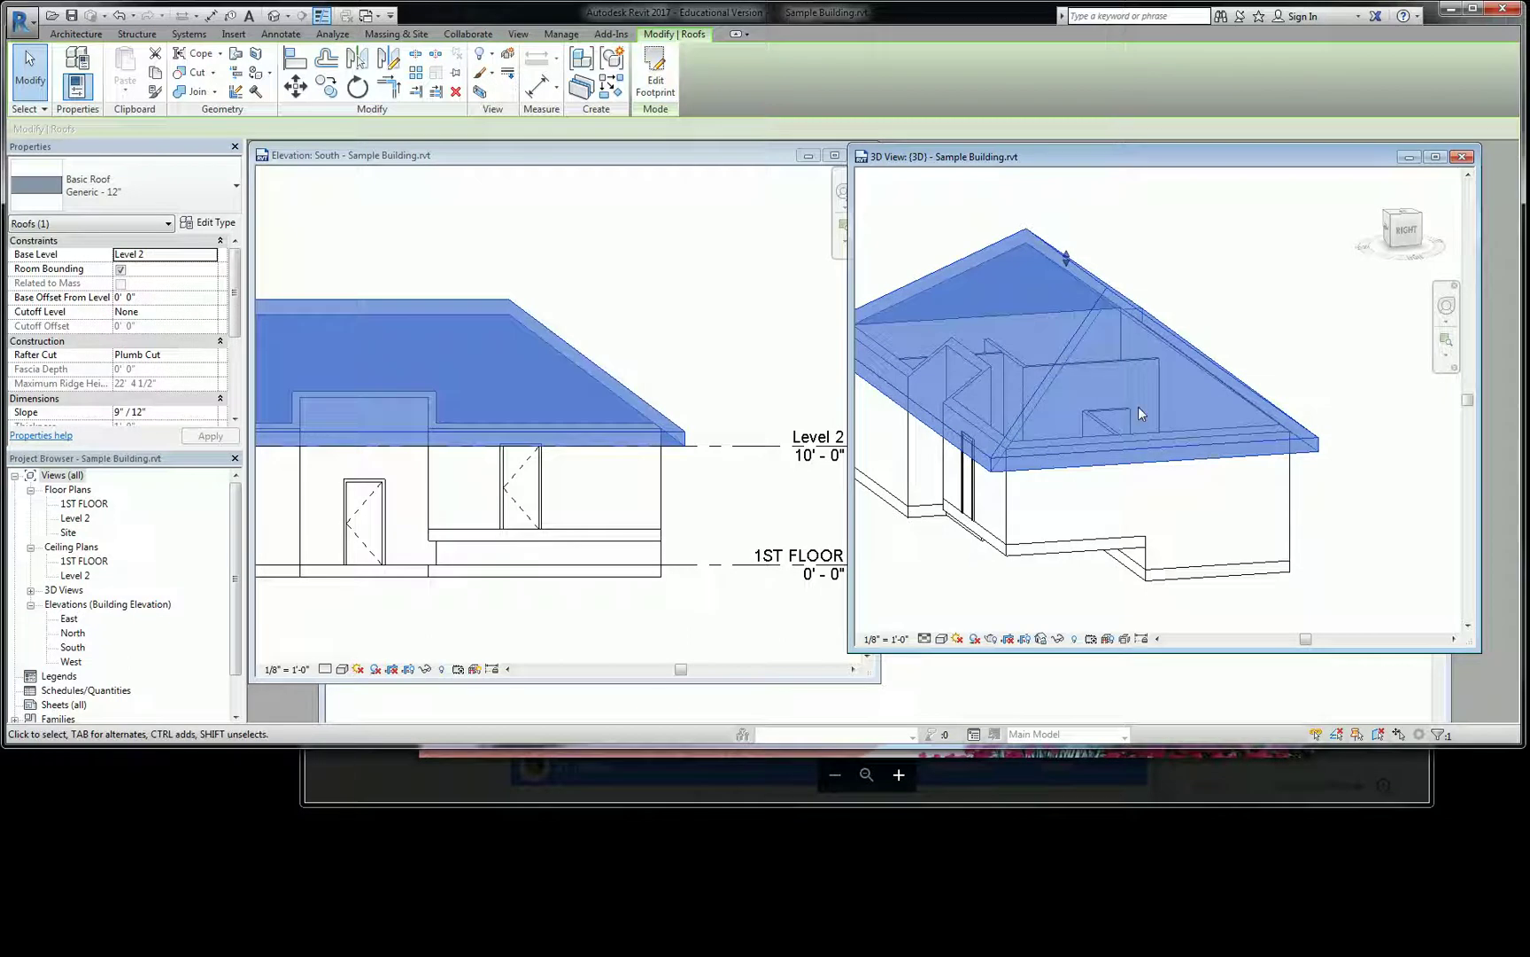
pyautogui.click(655, 75)
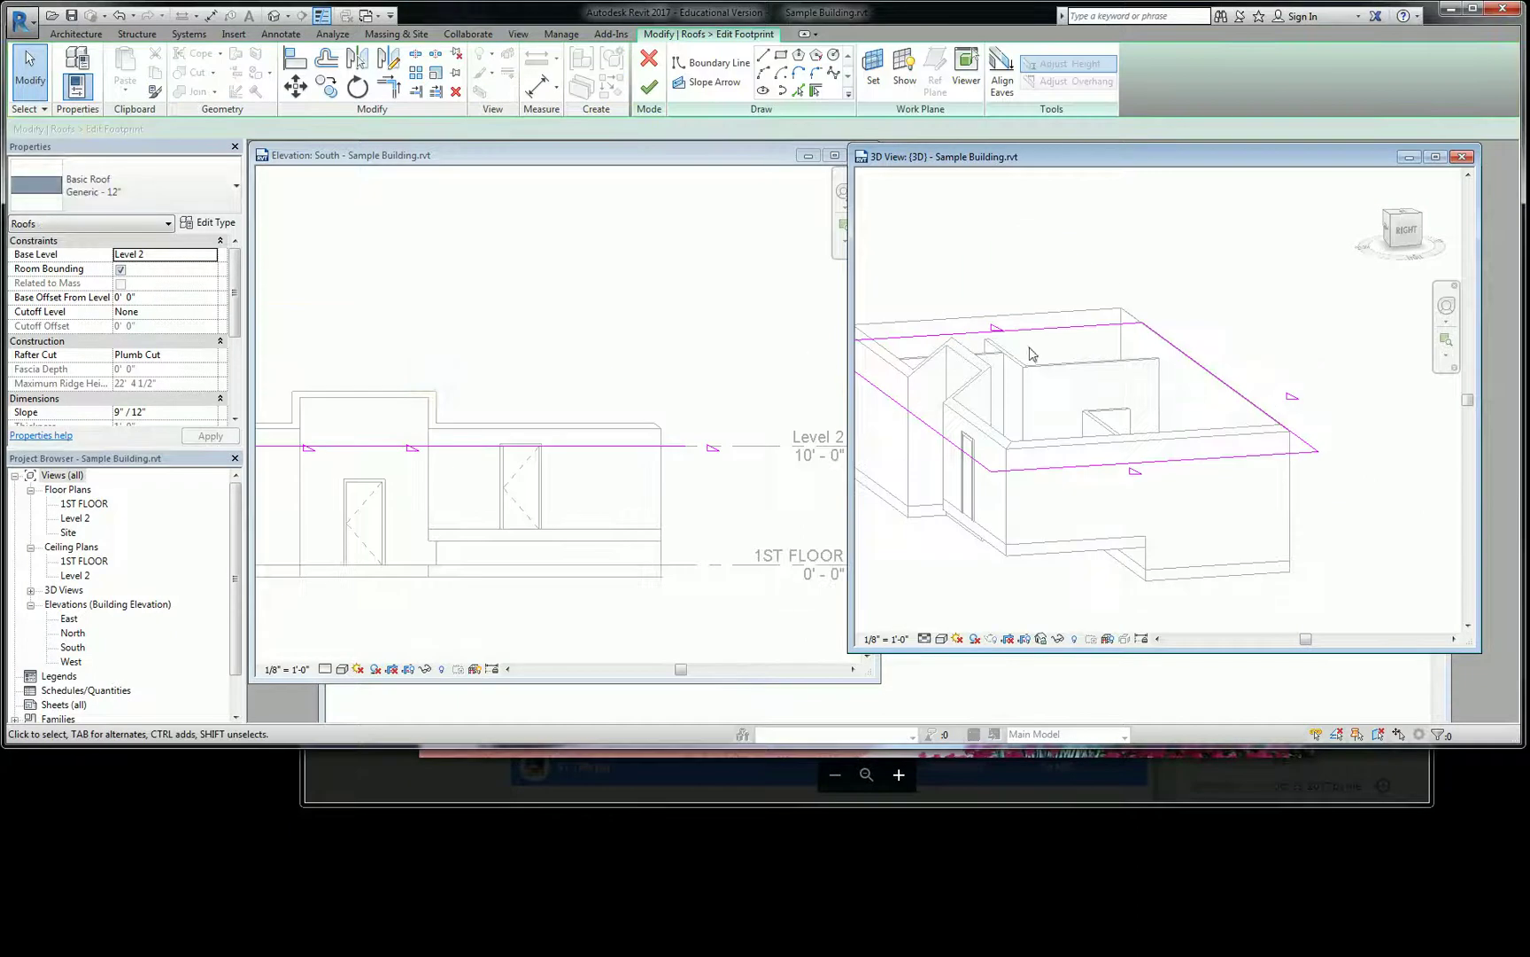
pyautogui.click(673, 379)
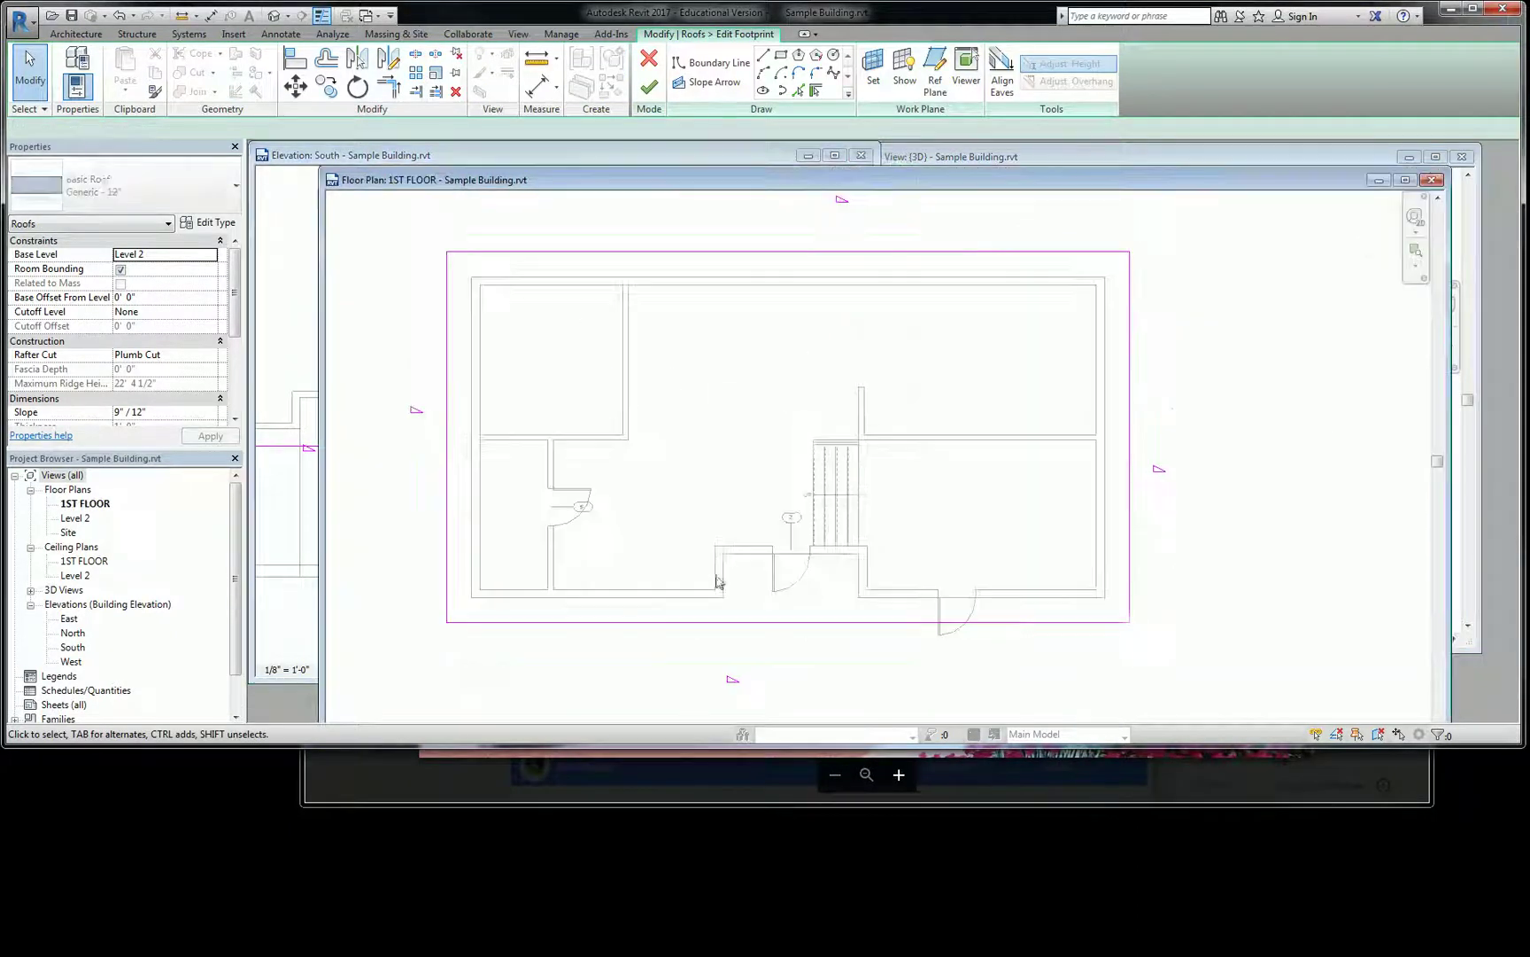
pyautogui.scroll(-2, 780, 382)
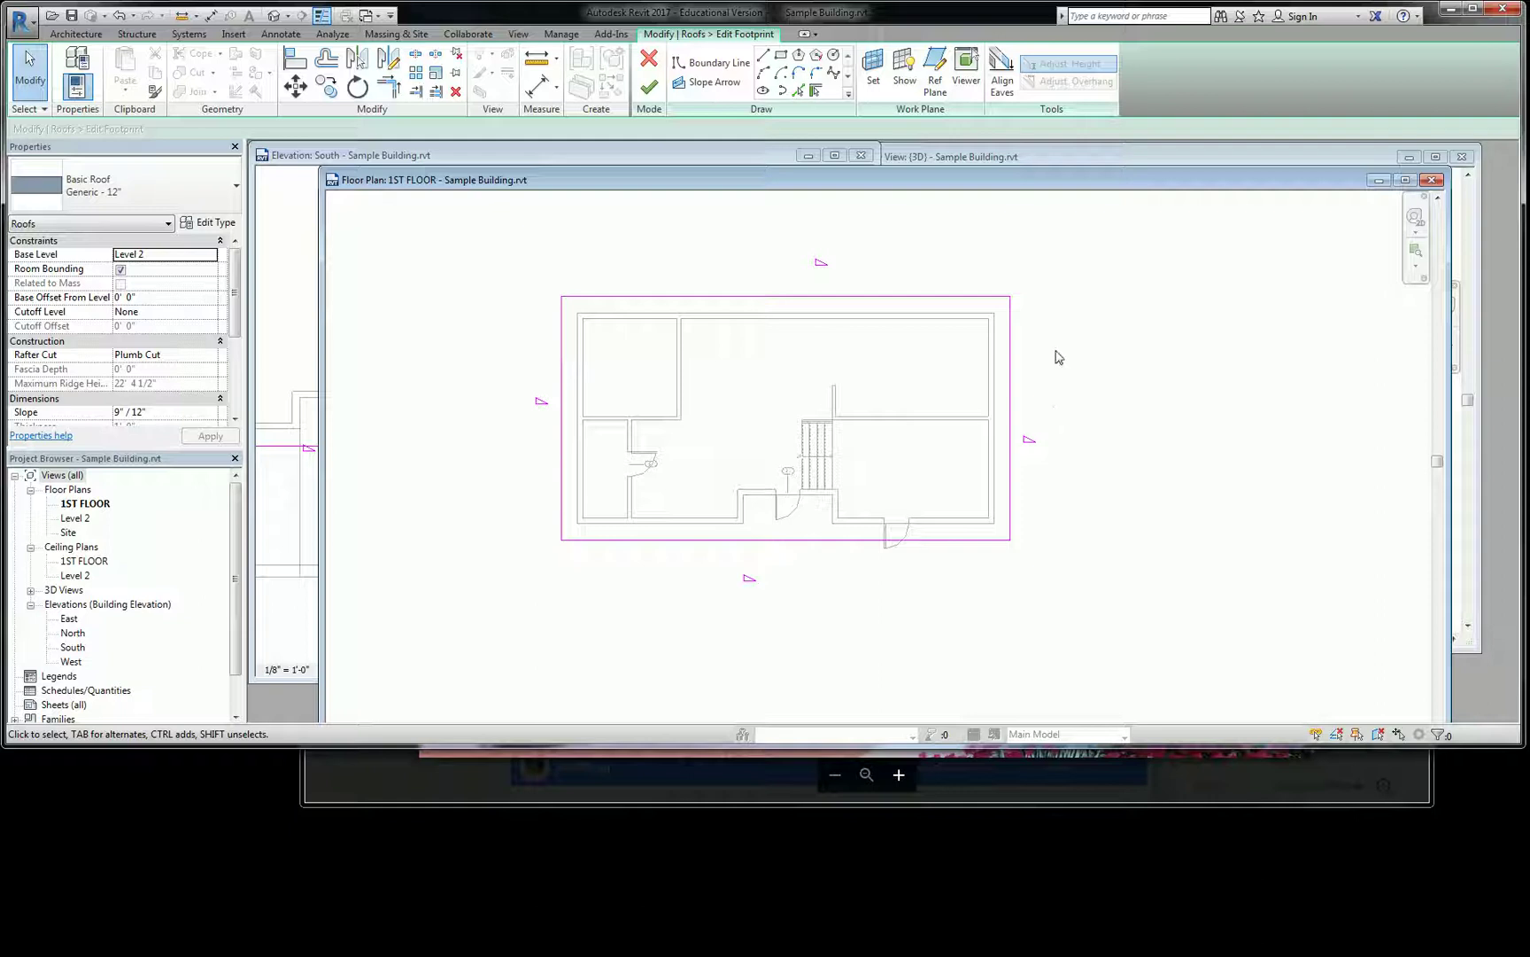
pyautogui.moveTo(1083, 381); pyautogui.dragTo(496, 454)
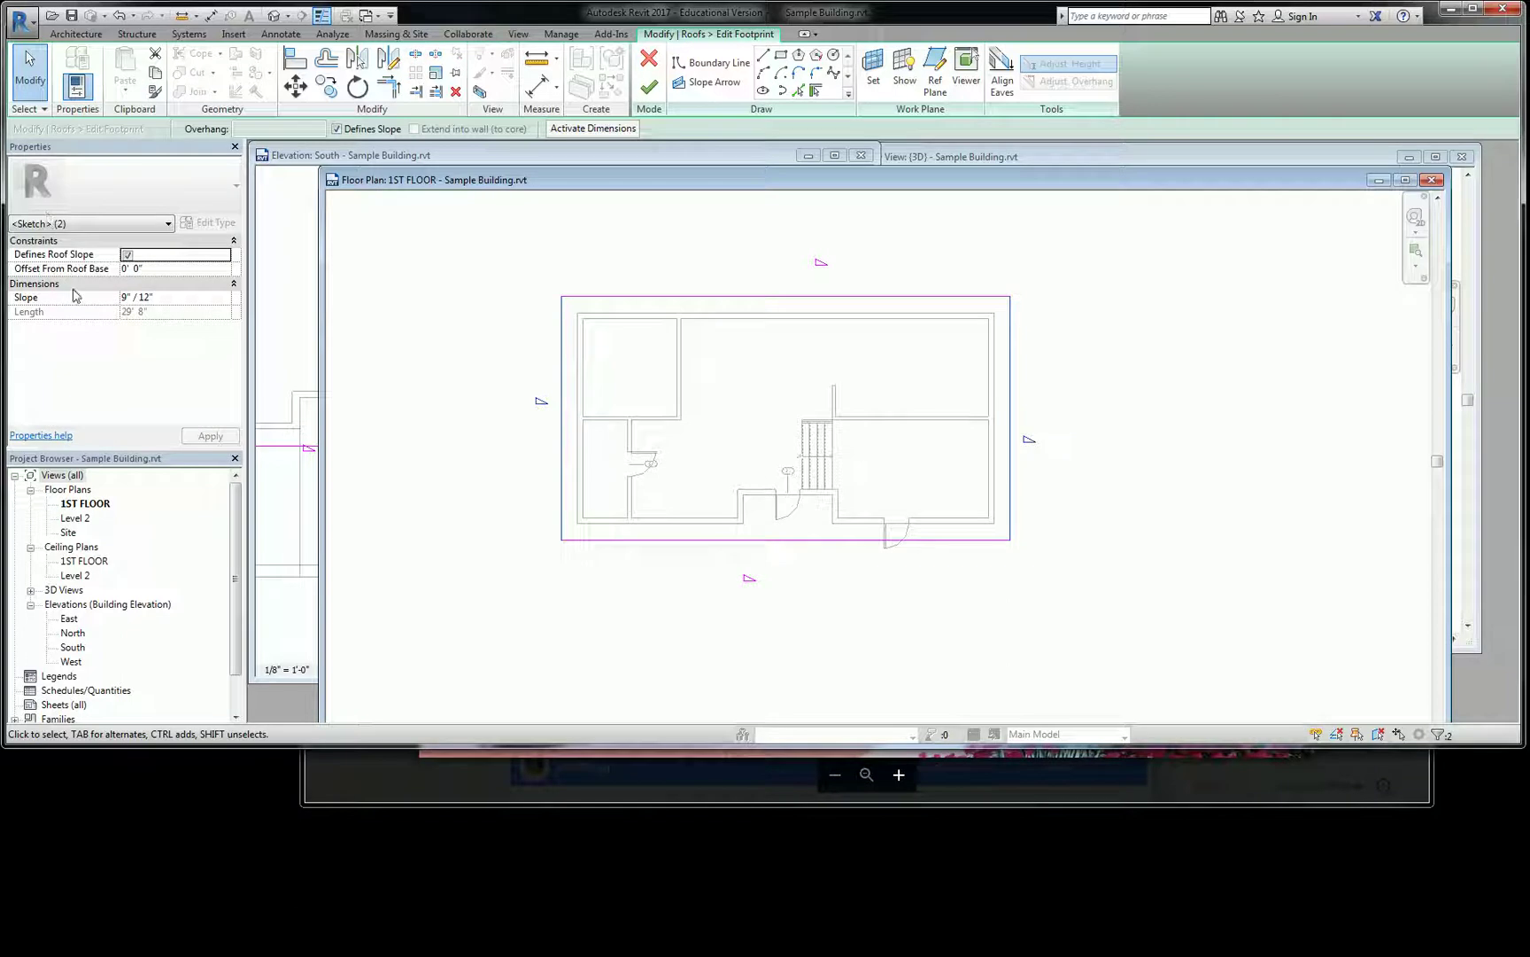
pyautogui.click(128, 255)
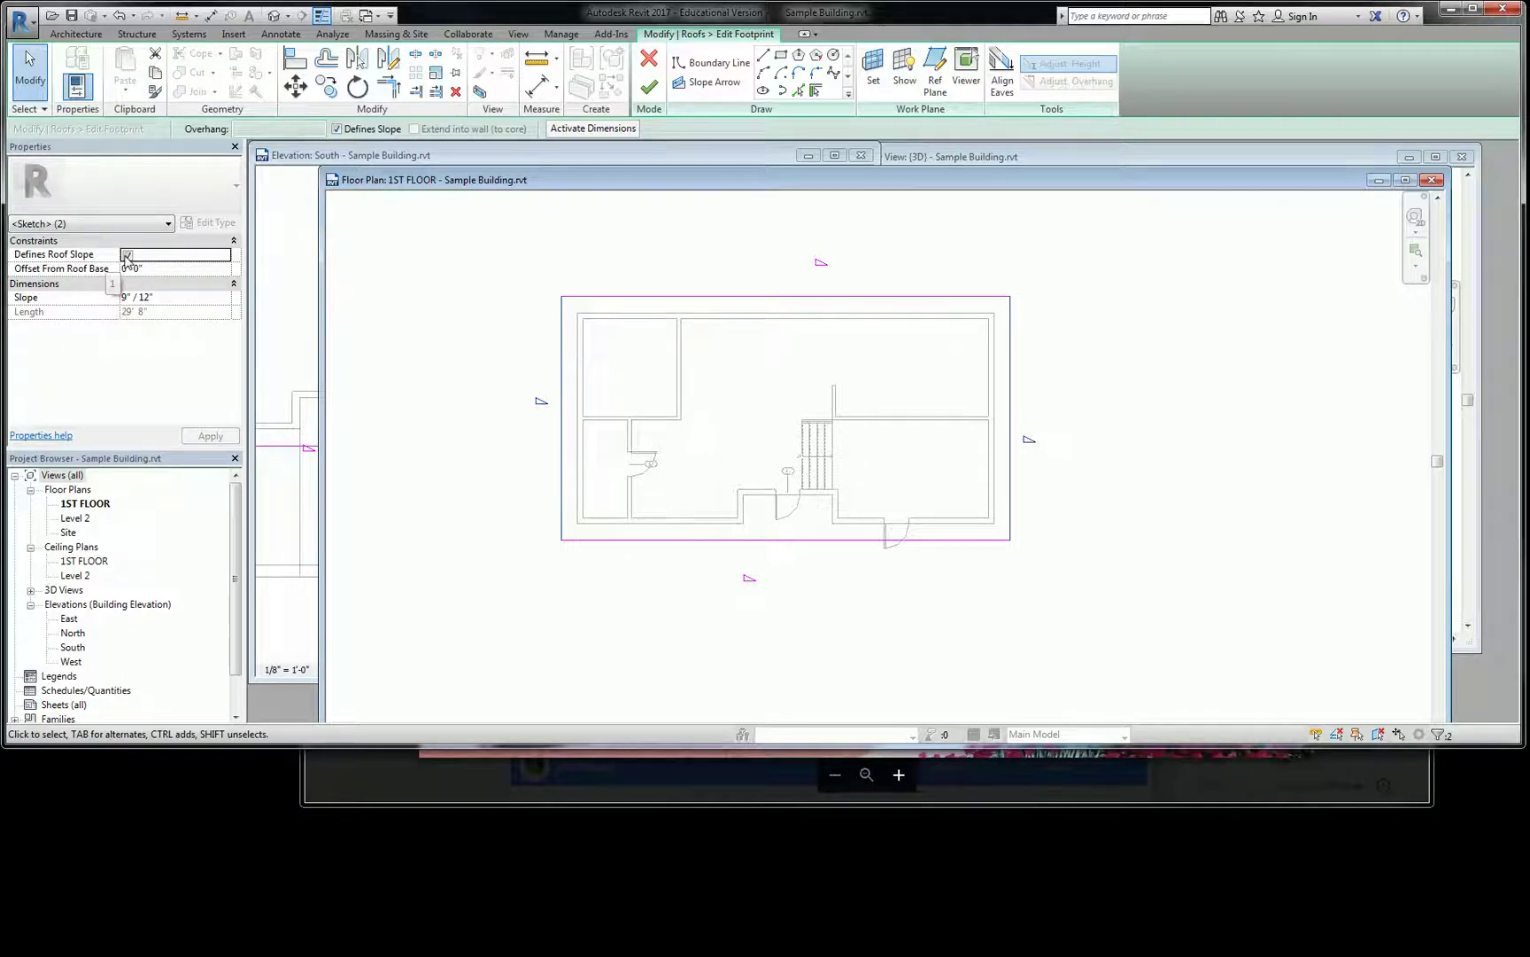
pyautogui.click(420, 396)
pyautogui.click(1099, 165)
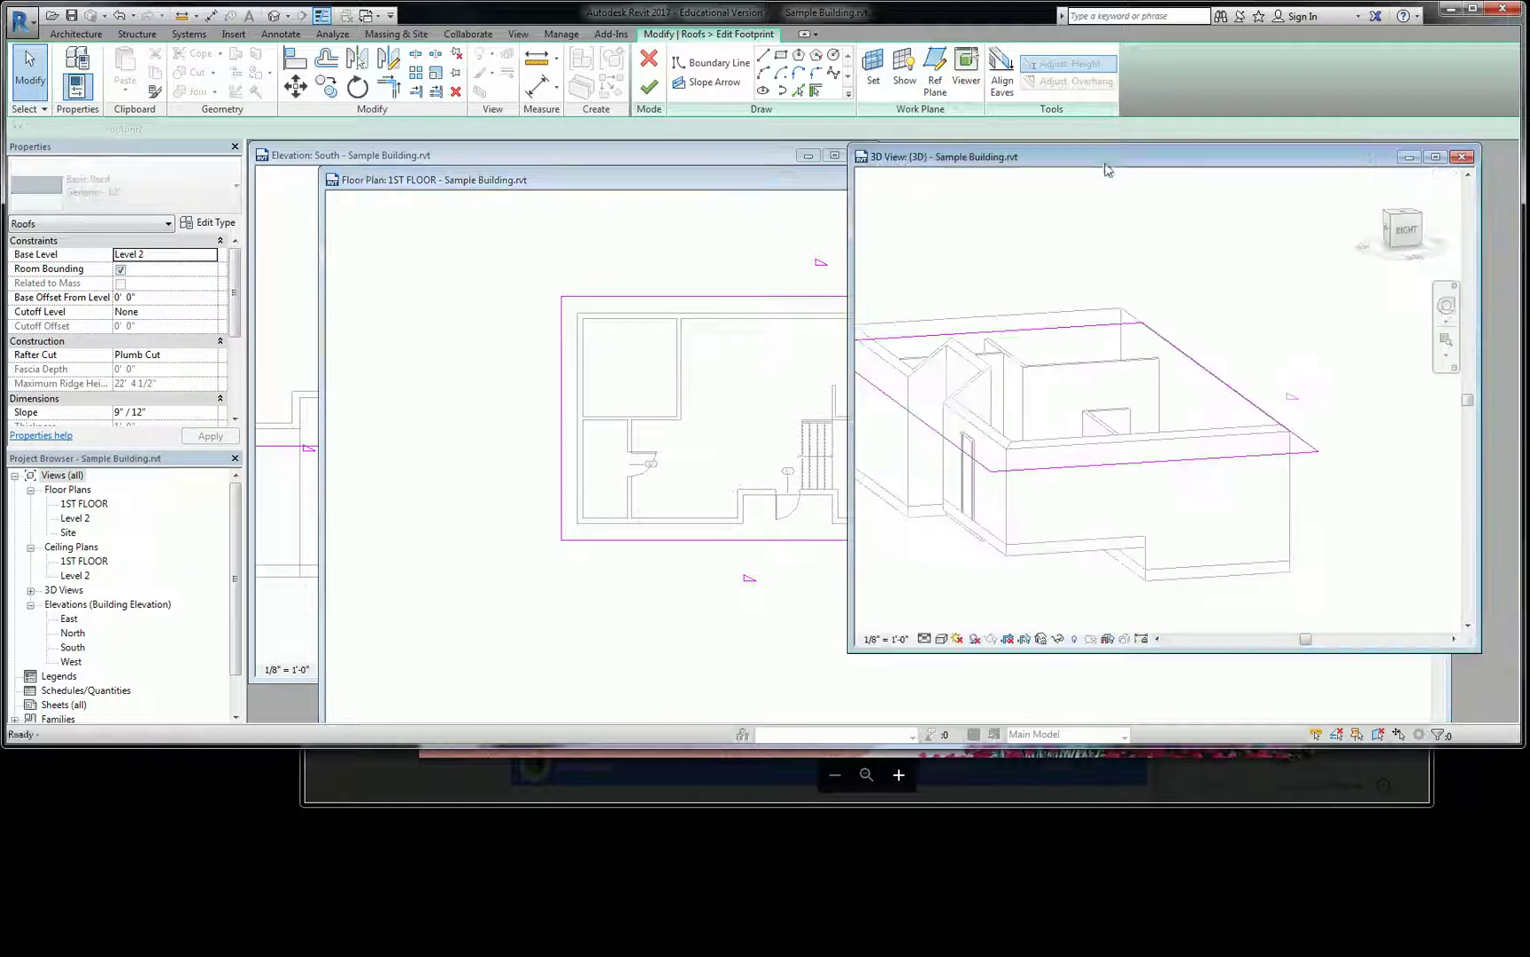
pyautogui.click(649, 89)
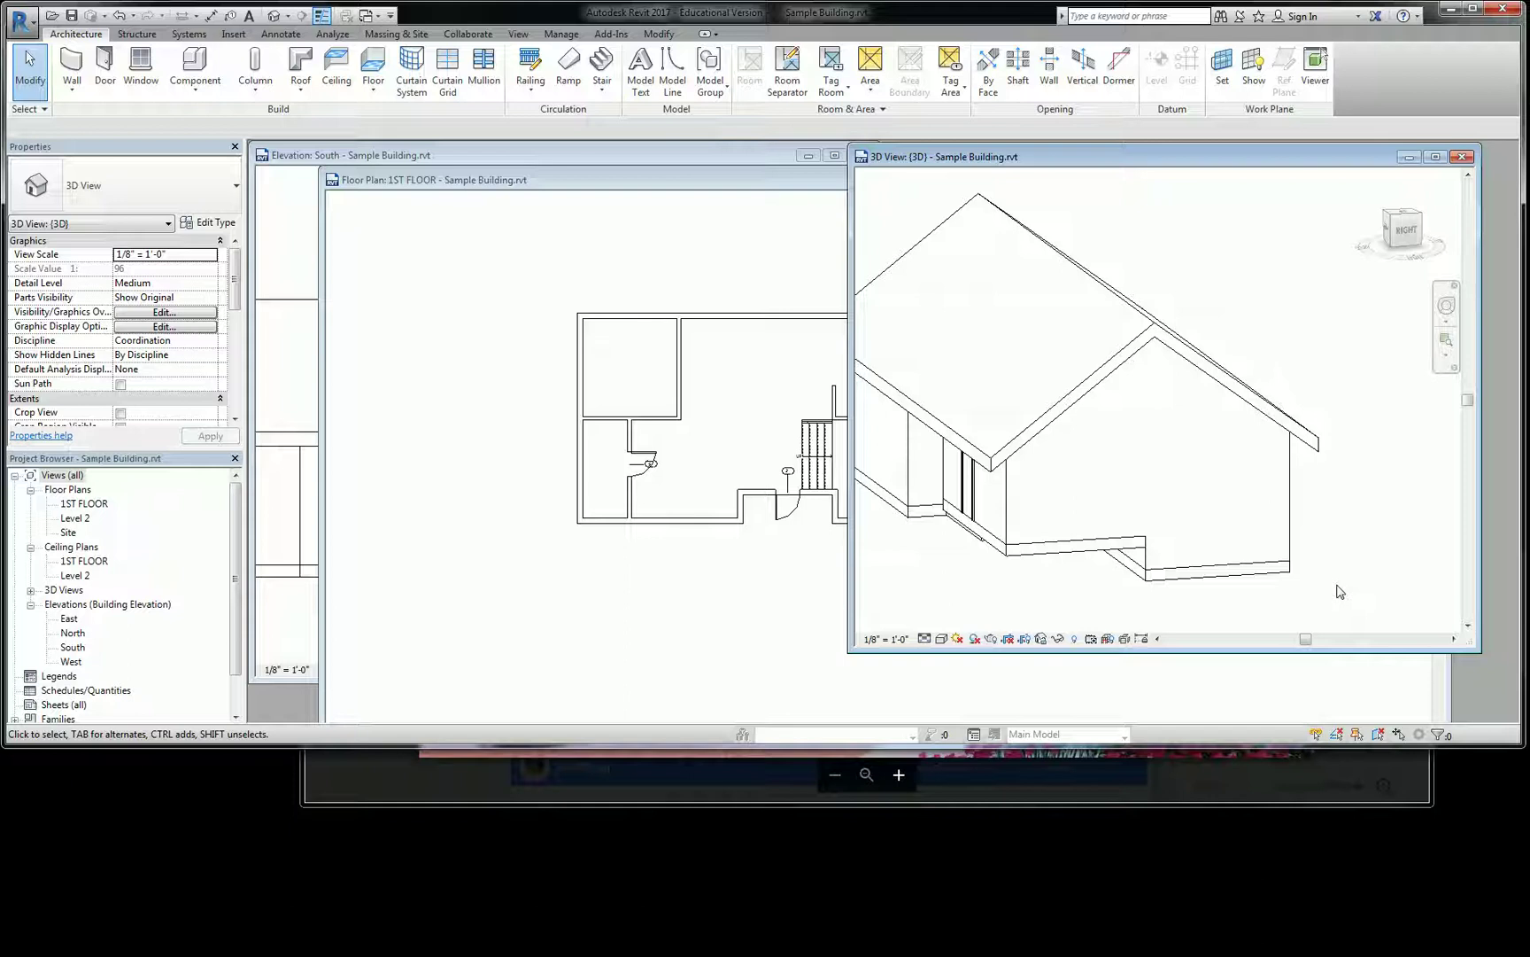
# After undoing back to the hip roof, turn off slope on the two short footprint end lines again
pyautogui.hotkey('ctrl', 'z')
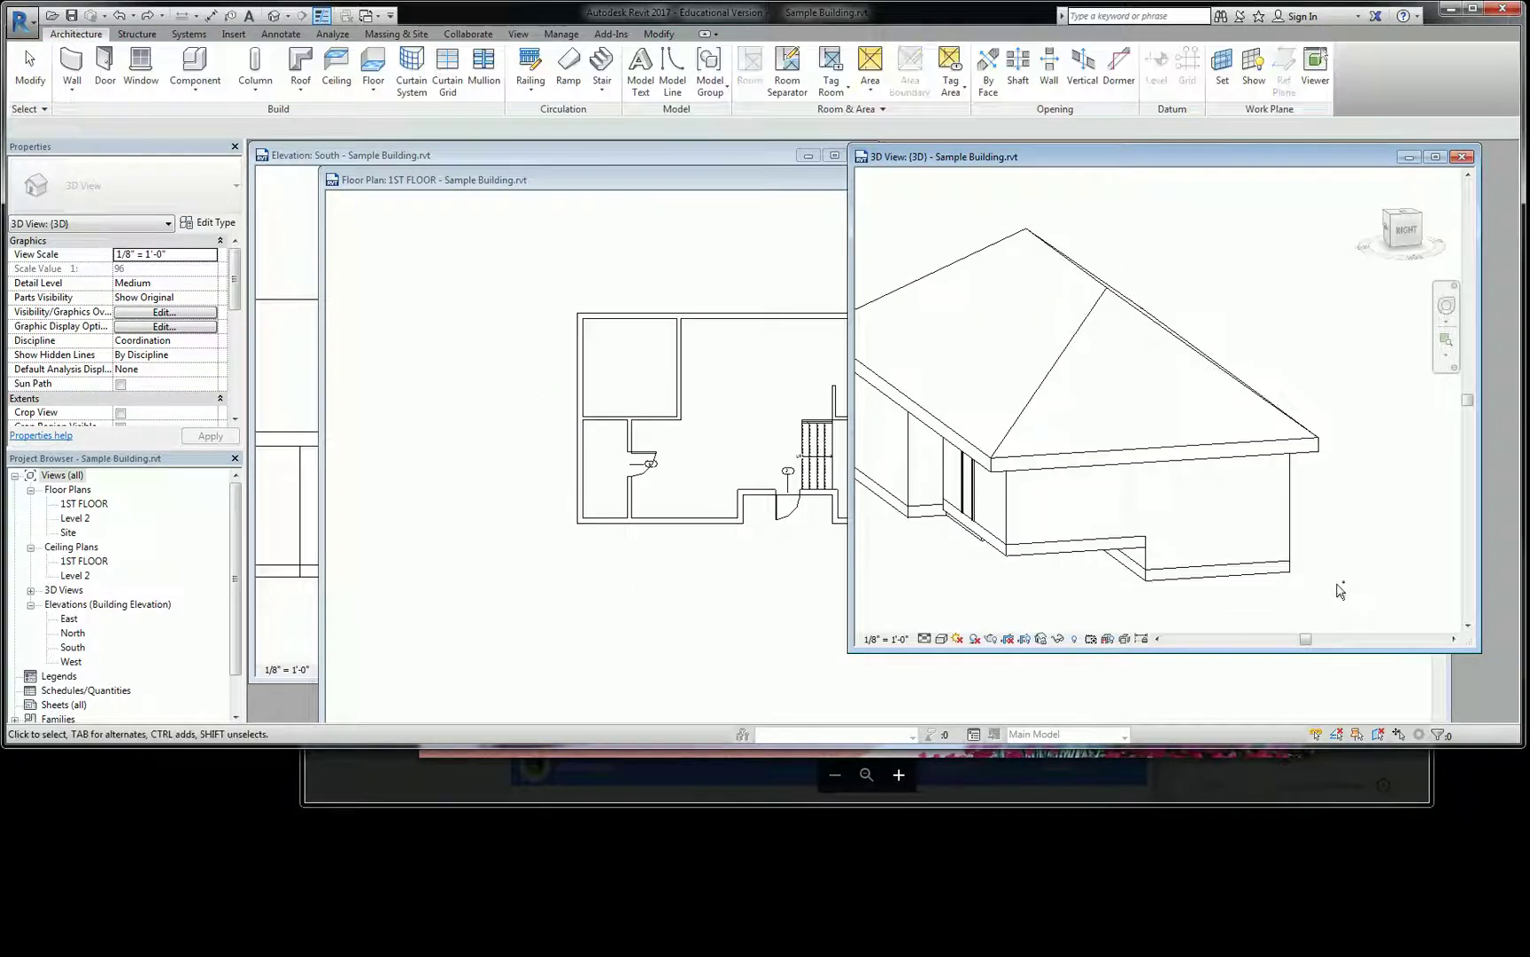
pyautogui.click(965, 265)
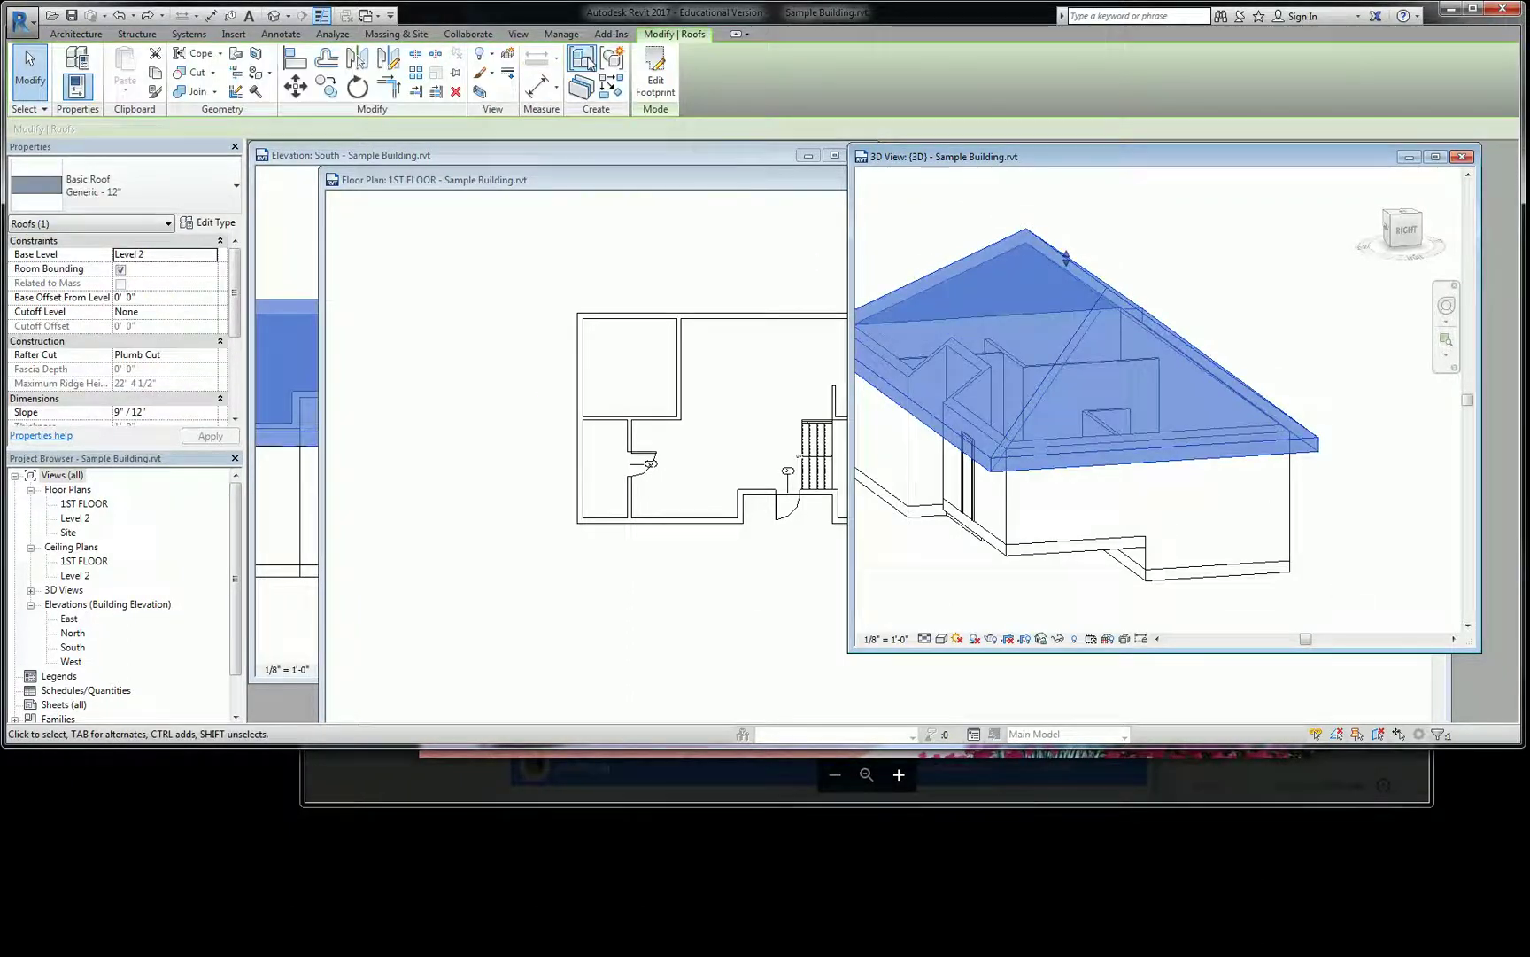
pyautogui.click(652, 82)
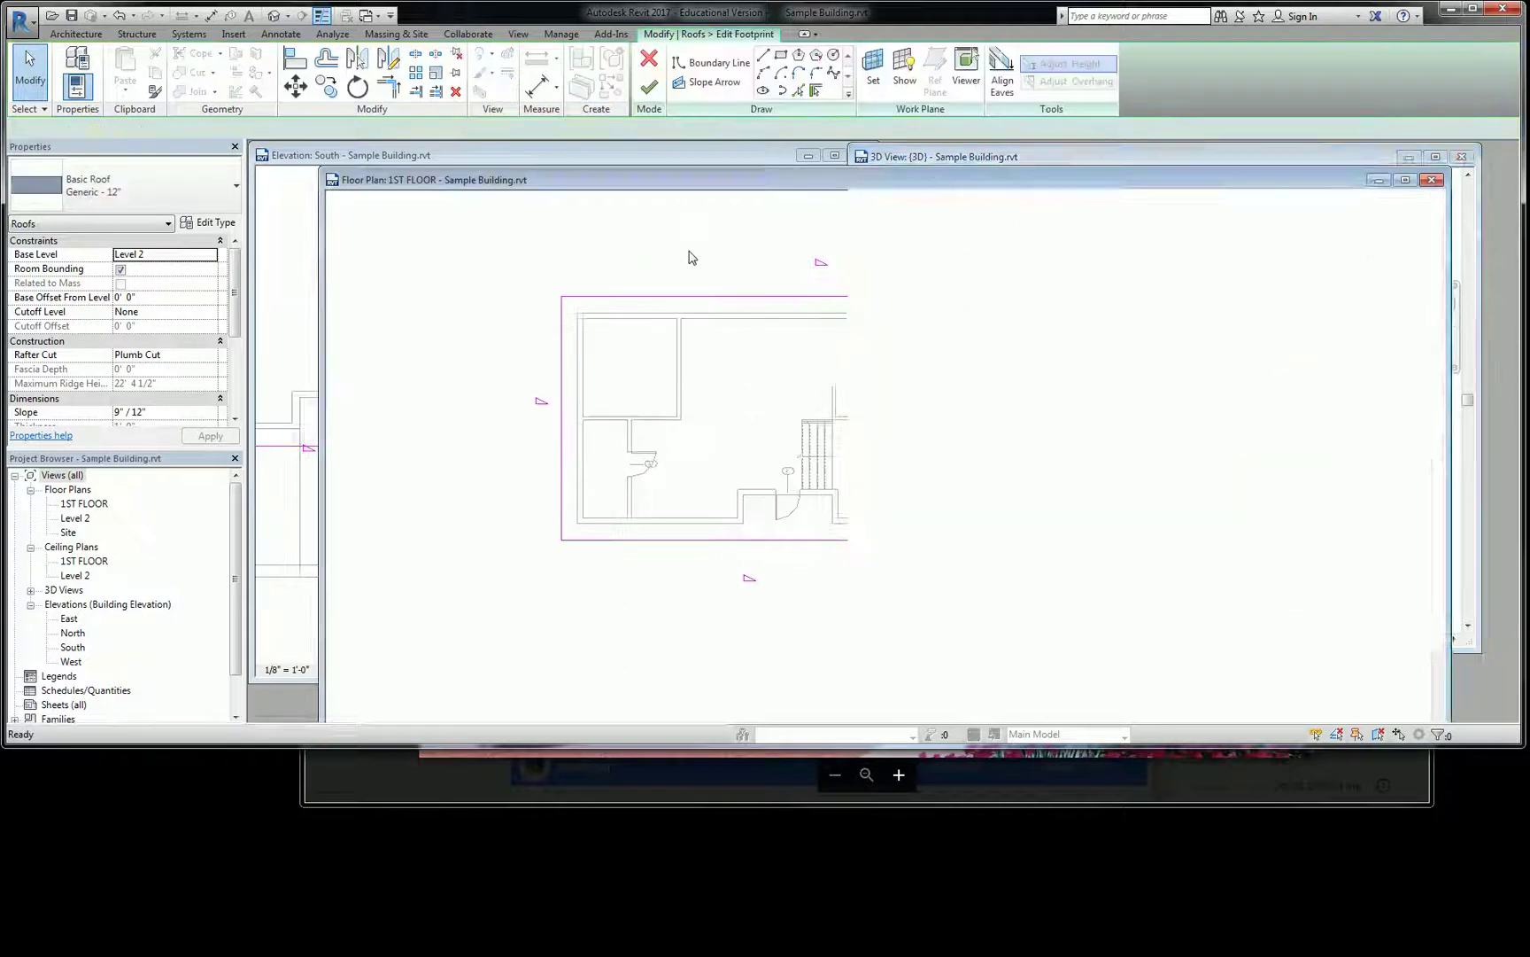
pyautogui.moveTo(1215, 386)
pyautogui.mouseDown()
pyautogui.moveTo(891, 418)
pyautogui.moveTo(463, 426)
pyautogui.mouseUp()
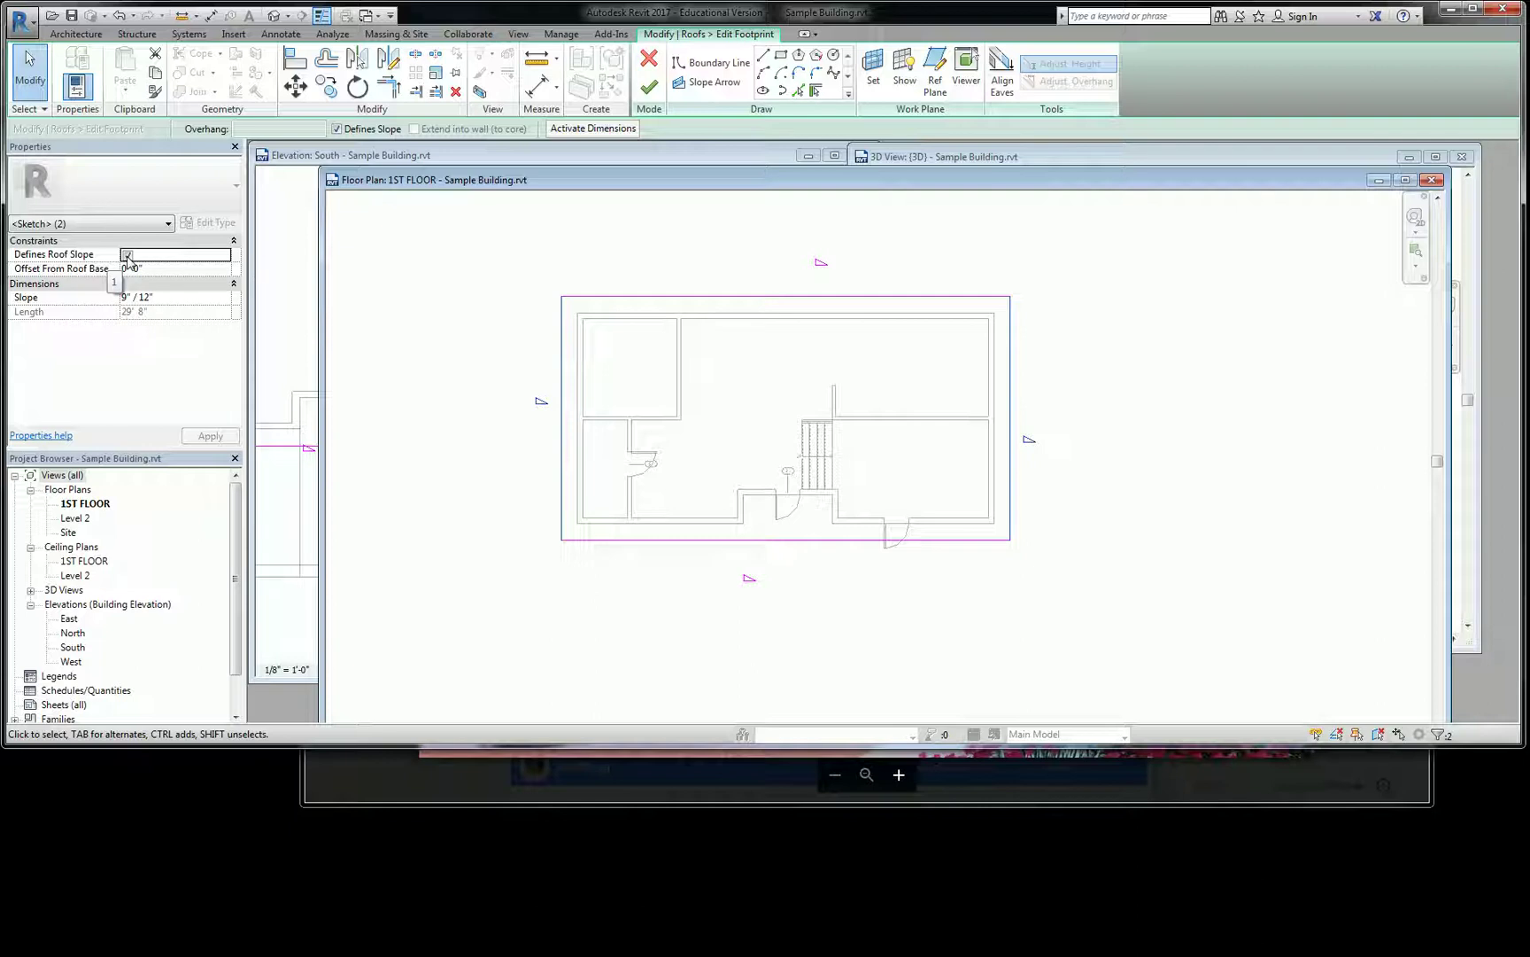
pyautogui.click(127, 255)
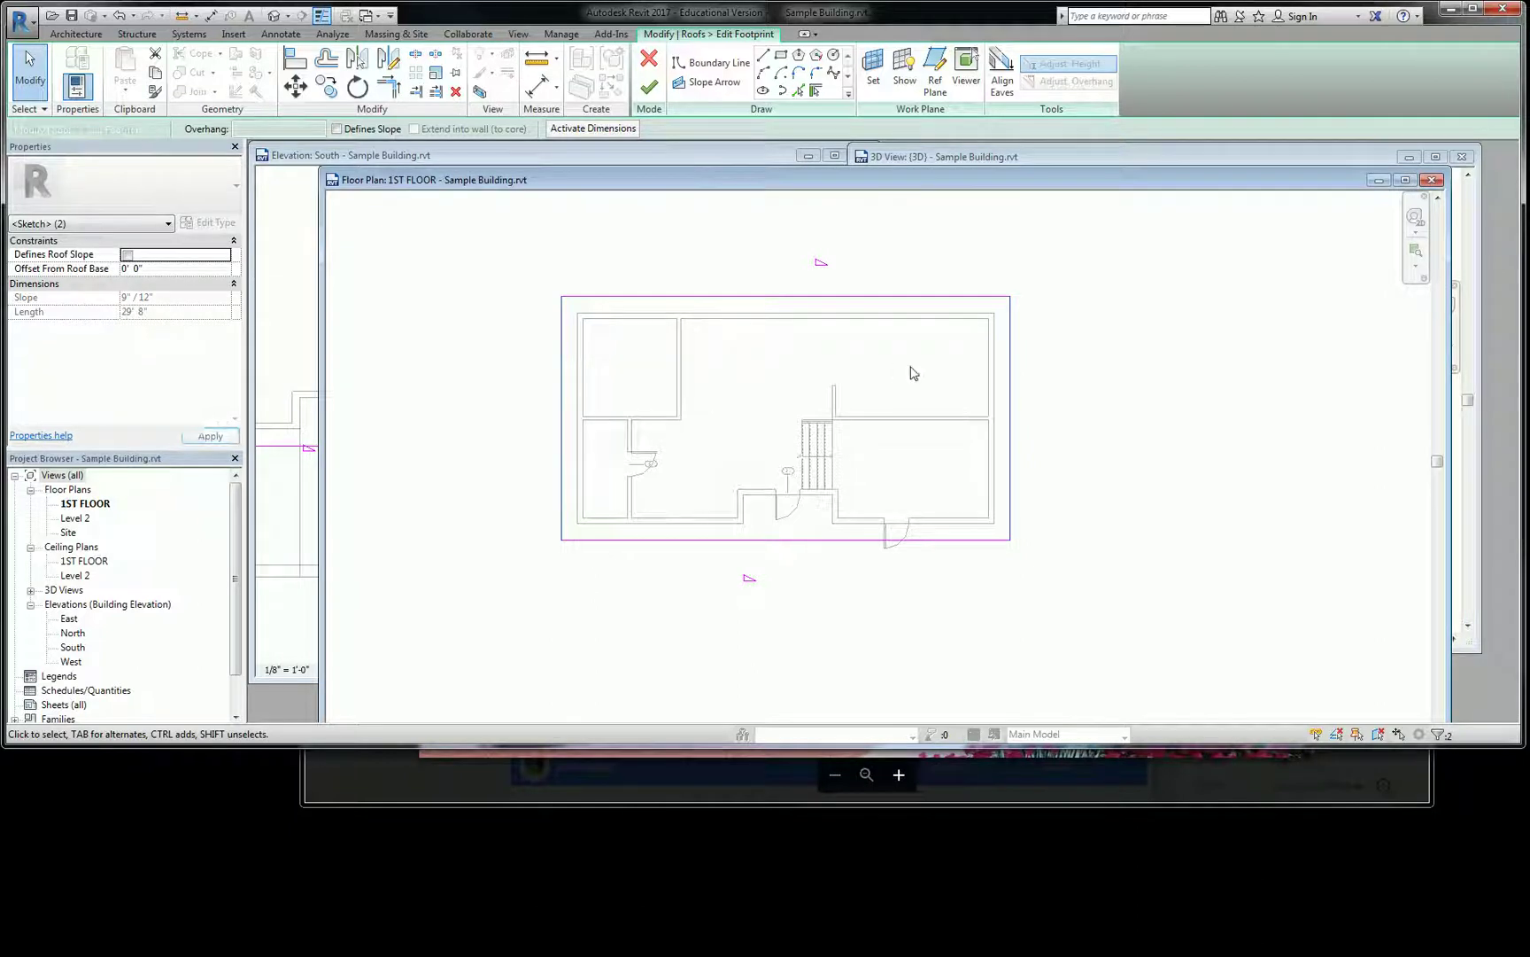
pyautogui.click(1045, 394)
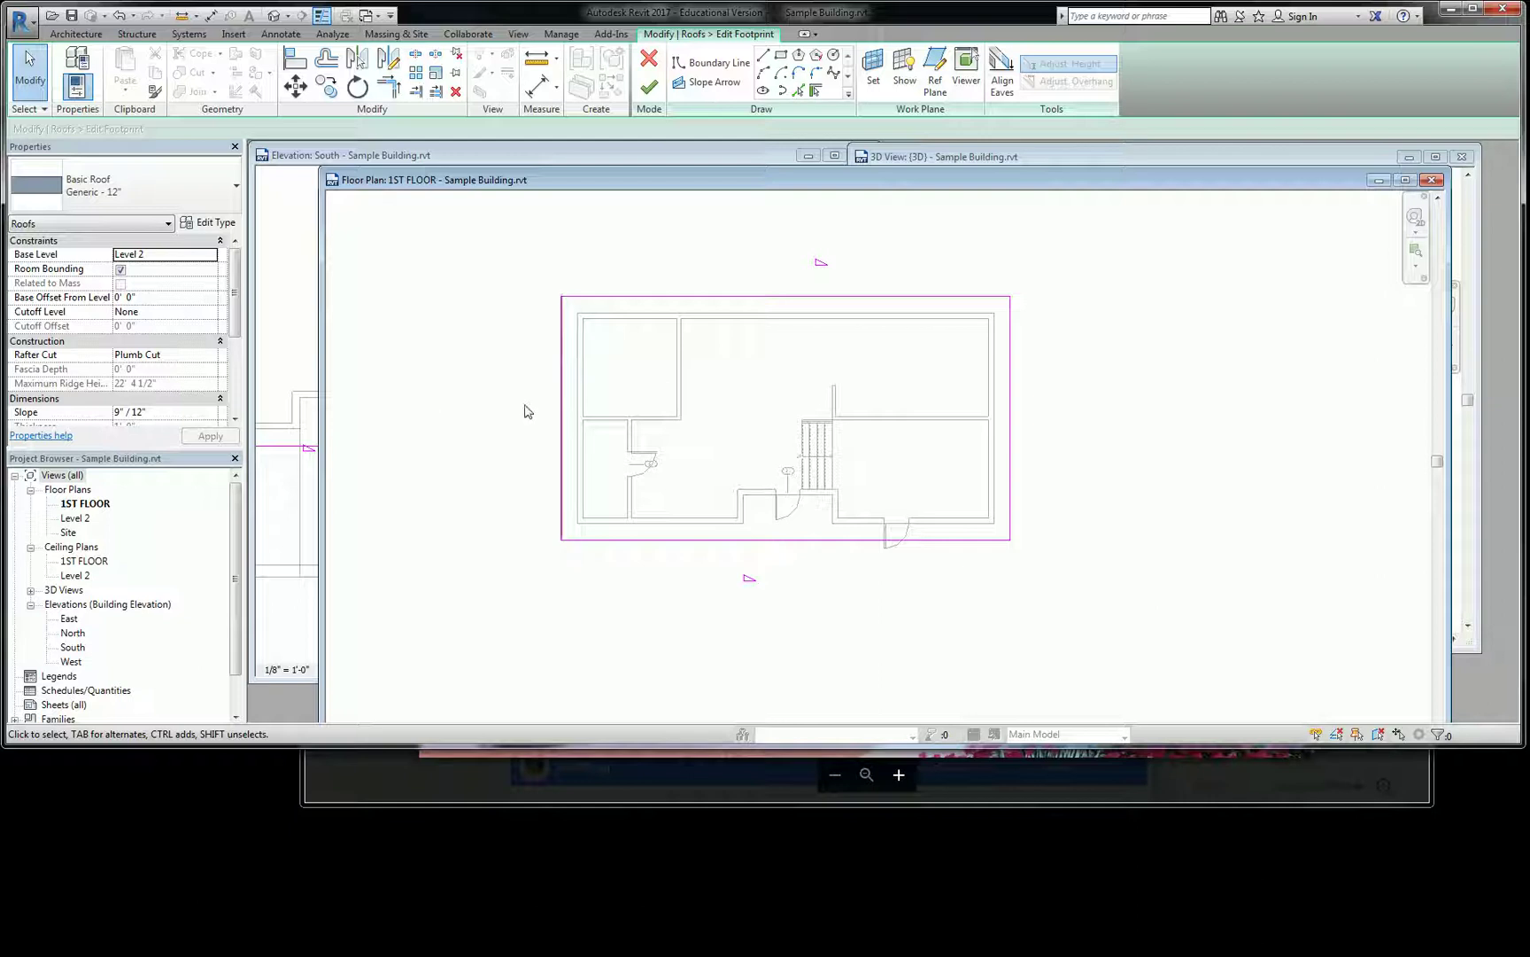
pyautogui.click(649, 86)
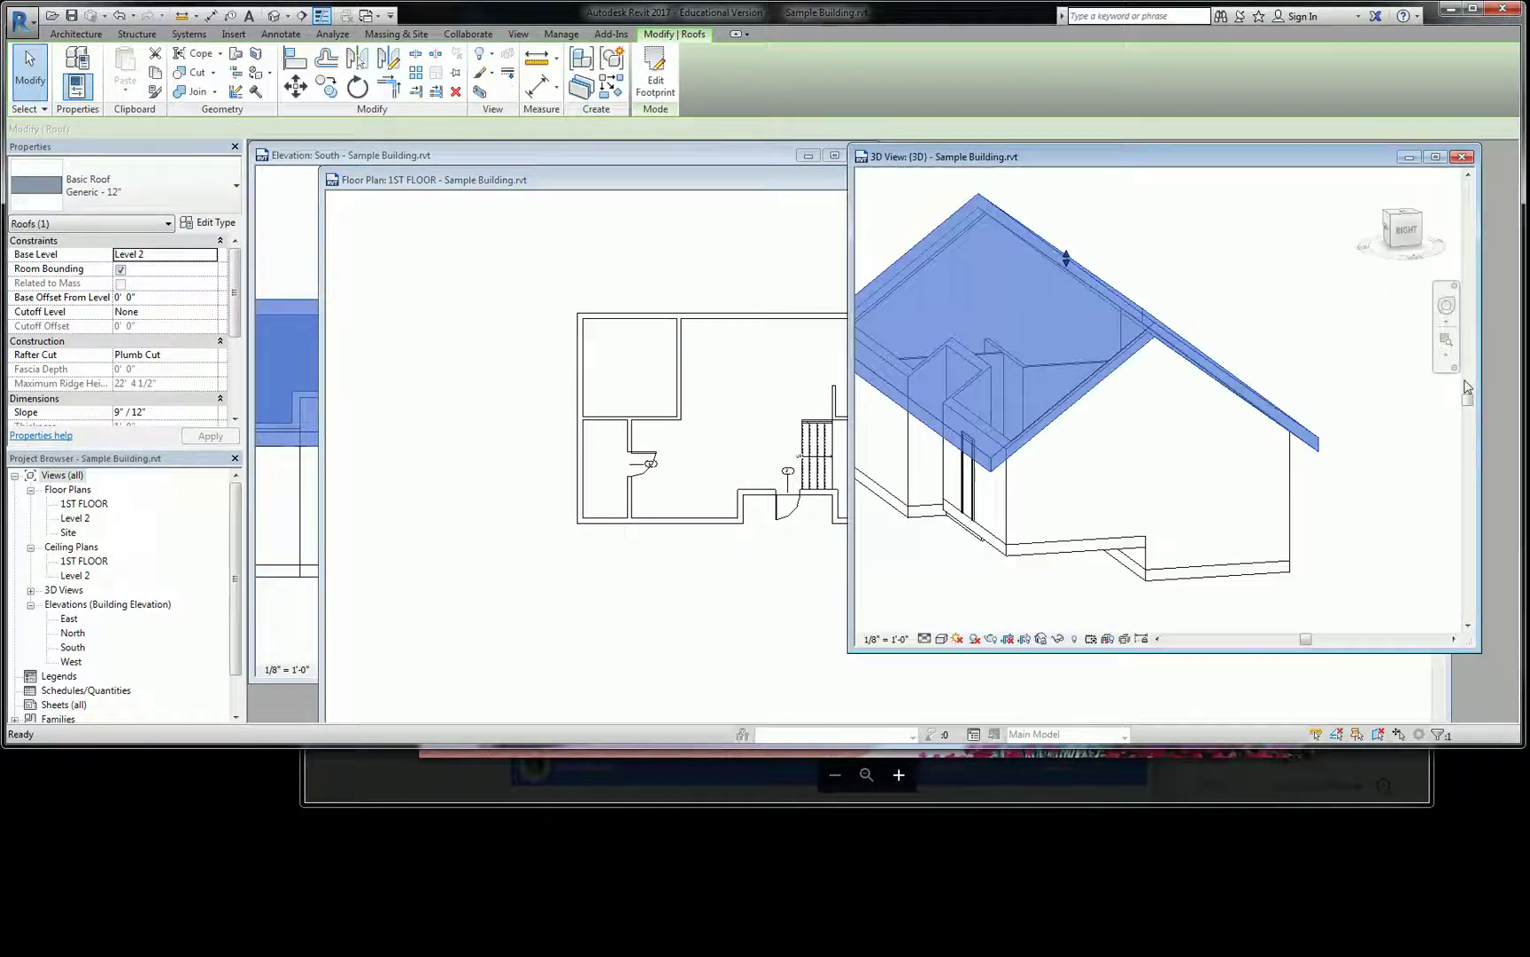
# In the 3D view, deselect the roof and select the floor slab
pyautogui.click(1472, 375)
pyautogui.click(1287, 360)
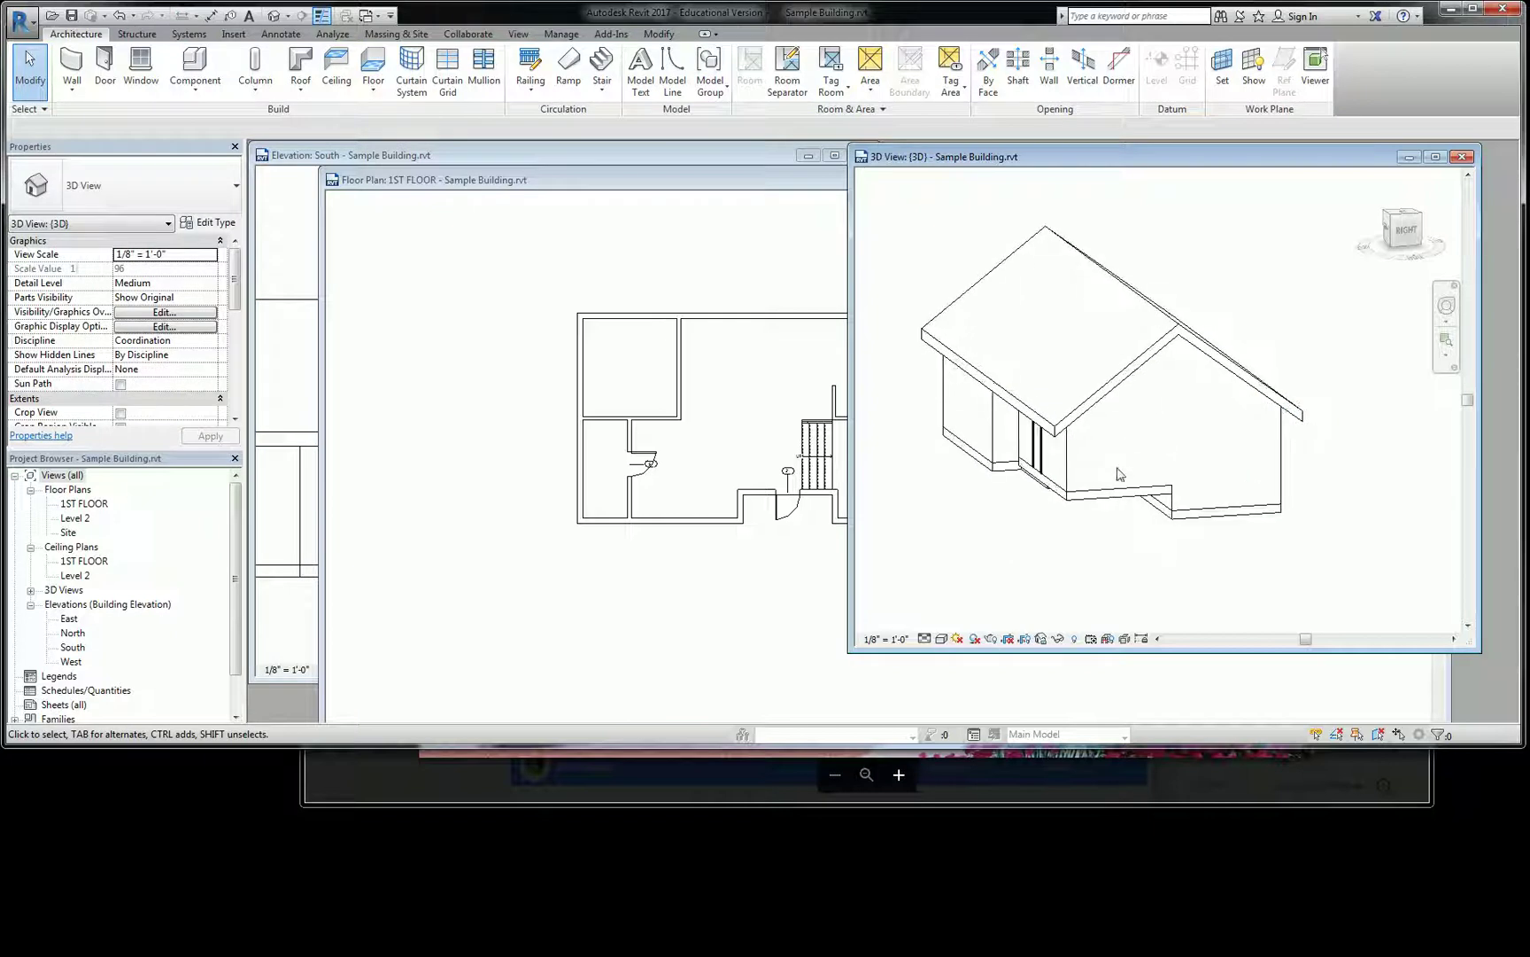
pyautogui.click(1118, 496)
pyautogui.keyDown('shift'); pyautogui.moveTo(1118, 496); pyautogui.dragTo(1191, 264, button='middle'); pyautogui.keyUp('shift')
pyautogui.click(1081, 283)
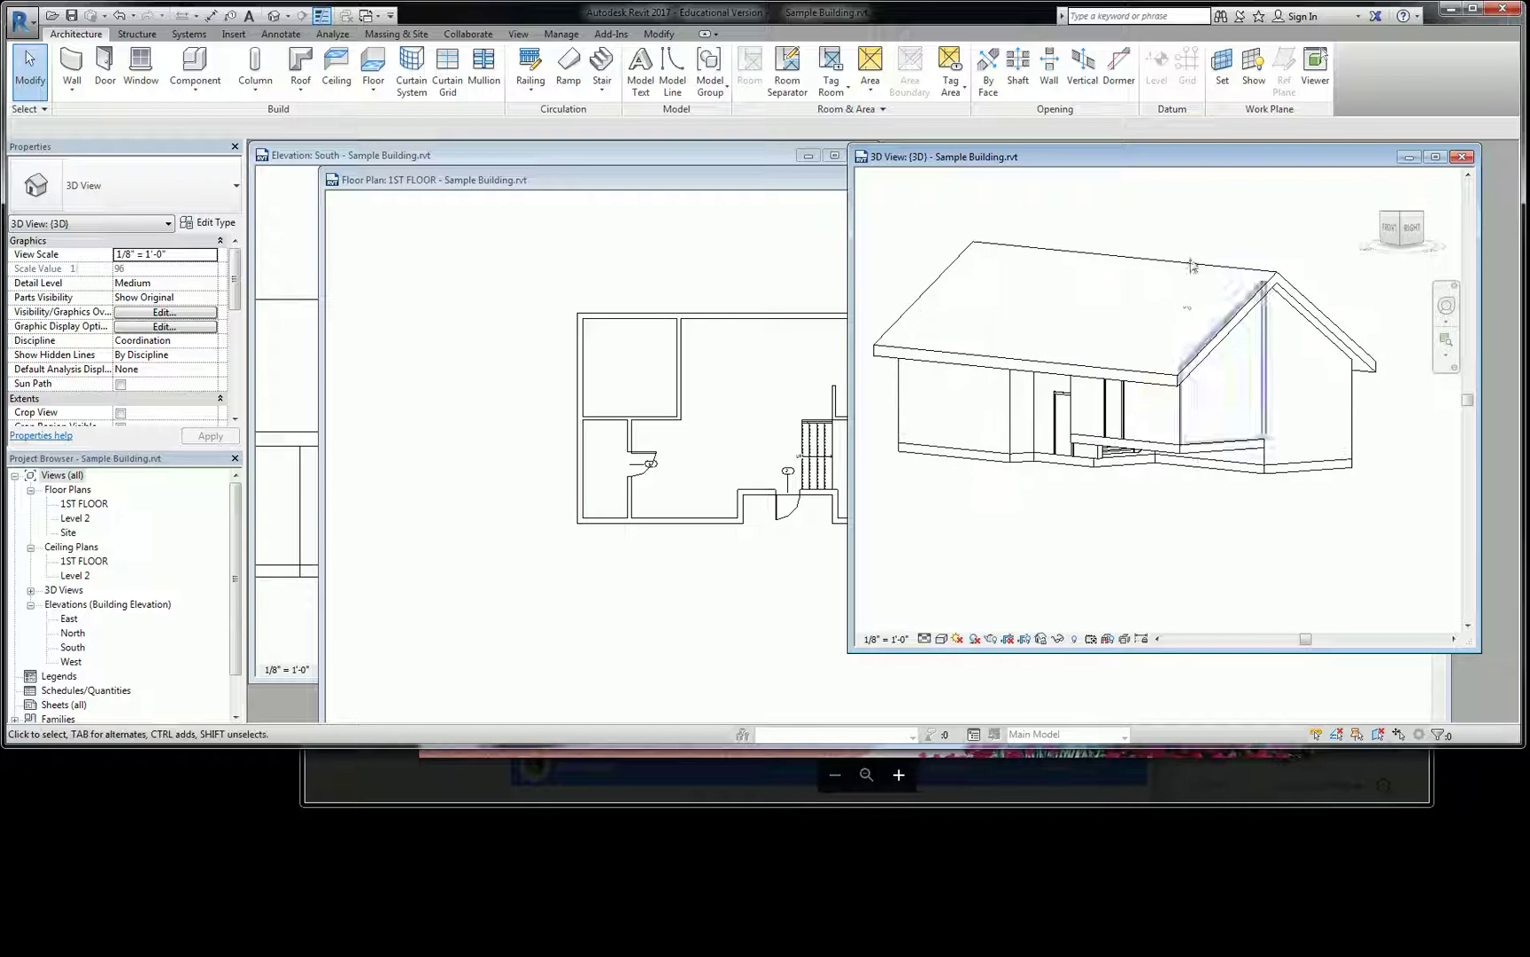